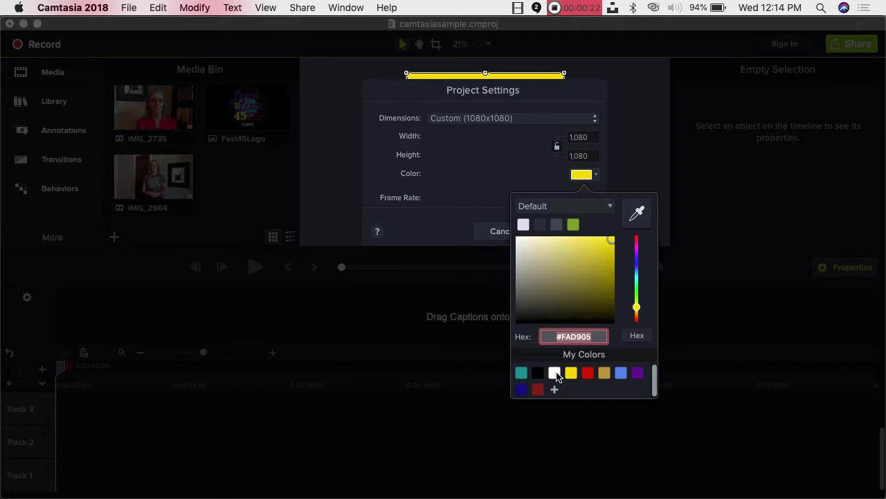
Set the project's canvas color to white from My Colors and apply the project settings
{"action": "left_click", "coordinate": [555, 372]}
{"action": "left_click", "coordinate": [468, 153]}
{"action": "left_click", "coordinate": [574, 233]}
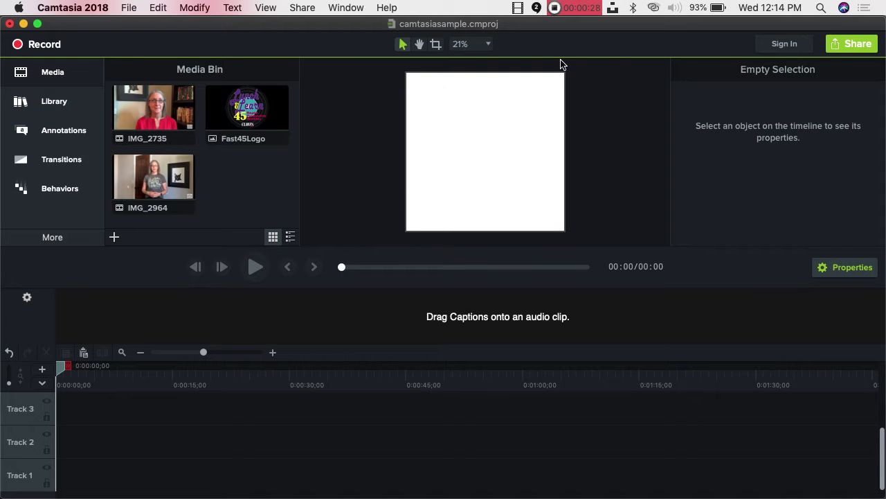
{"action": "left_click", "coordinate": [163, 4]}
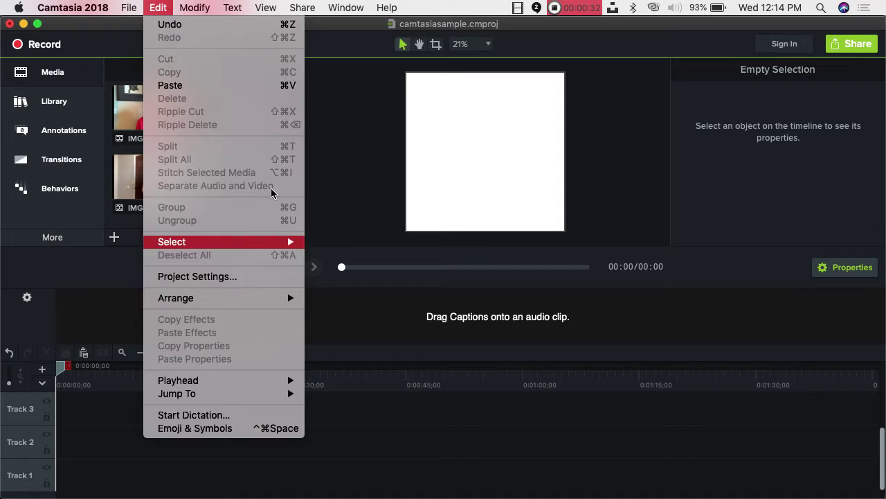
{"action": "left_click", "coordinate": [358, 112]}
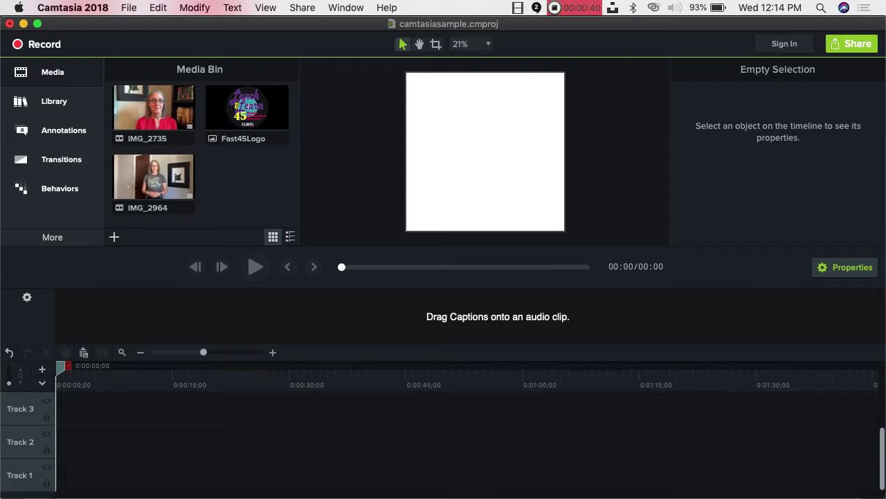
Switch to Safari and save the Hallmark Channel GIF of the brown dog on GIPHY to Downloads
{"action": "left_click", "coordinate": [93, 487]}
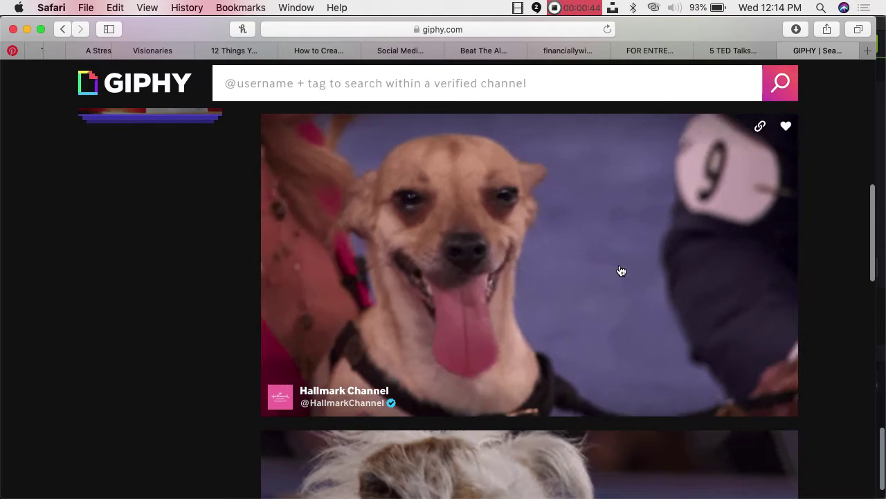
{"action": "right_click", "coordinate": [621, 270]}
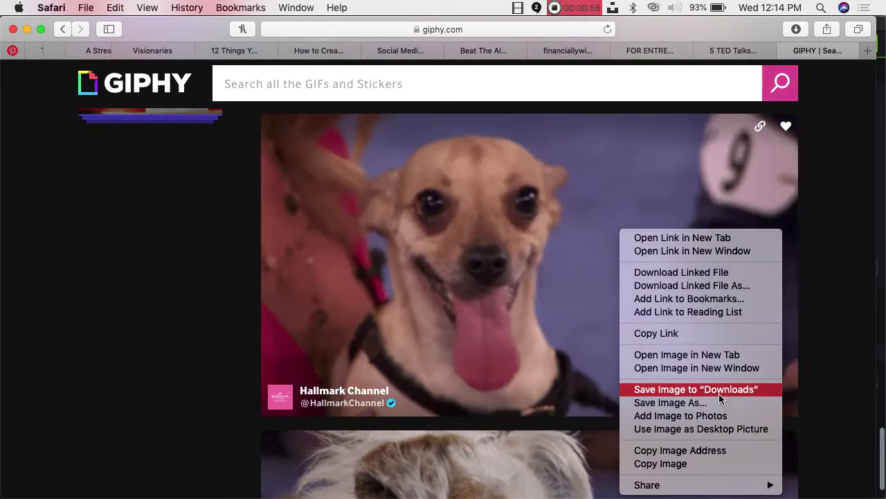
{"action": "left_click", "coordinate": [720, 396]}
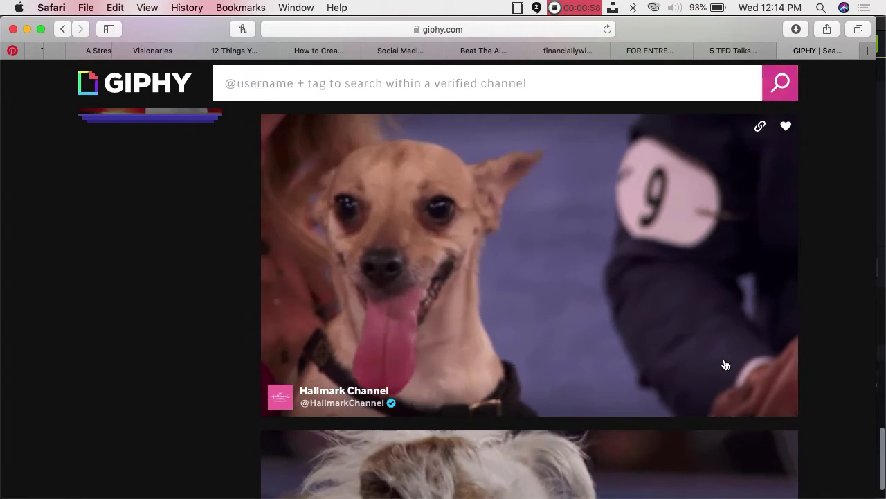
Save the GIF of the smiling white fluffy dog further down the GIPHY results to Downloads
{"action": "scroll", "coordinate": [726, 365], "scroll_direction": "down", "scroll_amount": 5}
{"action": "scroll", "coordinate": [726, 365], "scroll_direction": "down", "scroll_amount": 5}
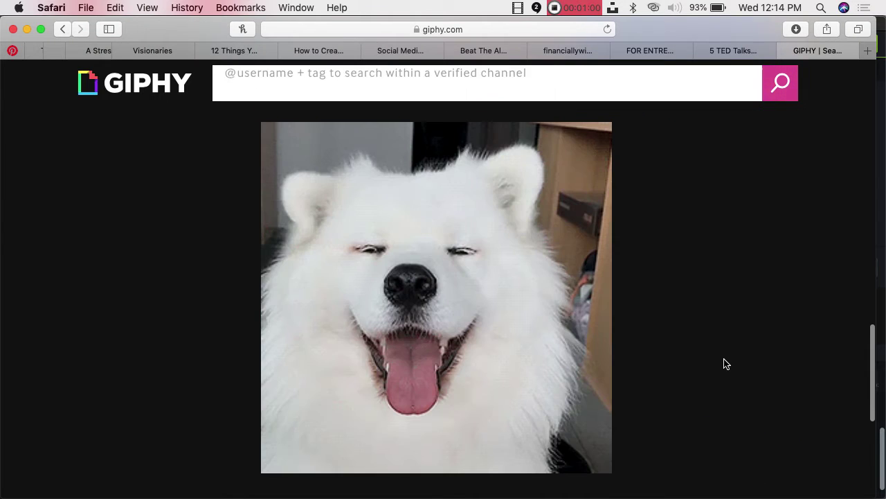
{"action": "right_click", "coordinate": [511, 266]}
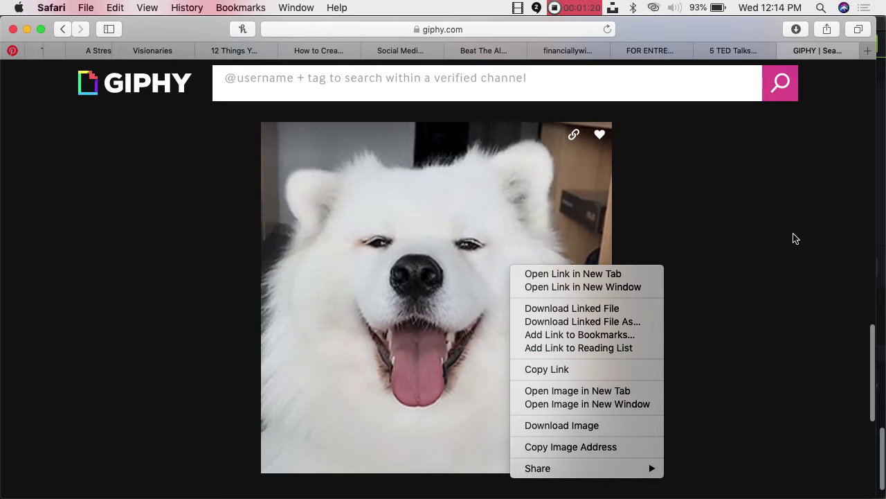
{"action": "left_click", "coordinate": [795, 238]}
{"action": "right_click", "coordinate": [550, 275]}
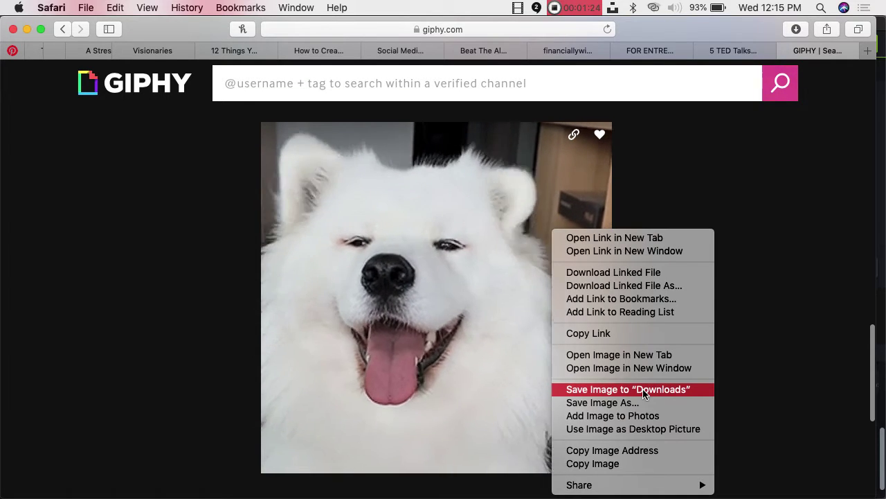
{"action": "left_click", "coordinate": [643, 390]}
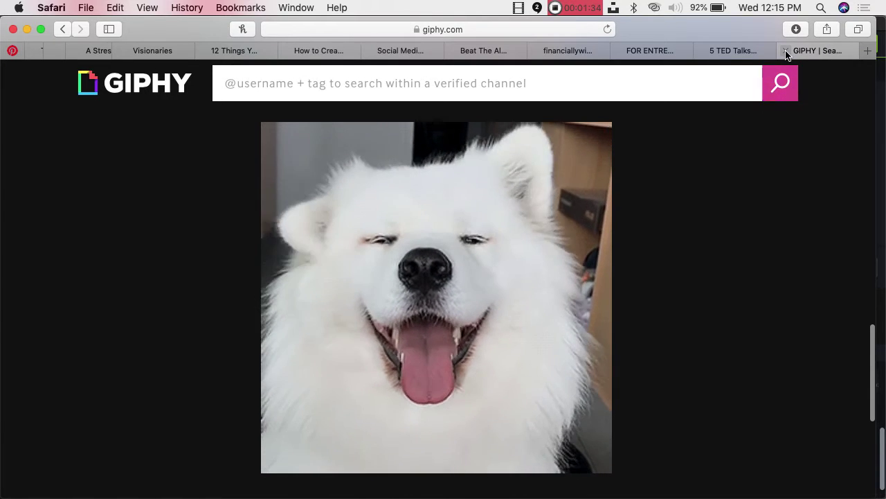
Close the GIPHY page, minimize the browser window and return to Camtasia
{"action": "left_click", "coordinate": [786, 52]}
{"action": "left_click", "coordinate": [26, 29]}
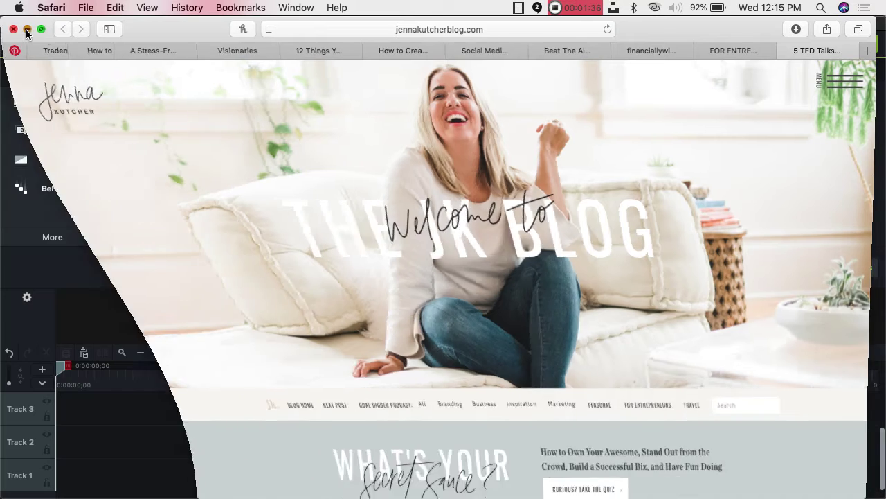
{"action": "left_click", "coordinate": [367, 24]}
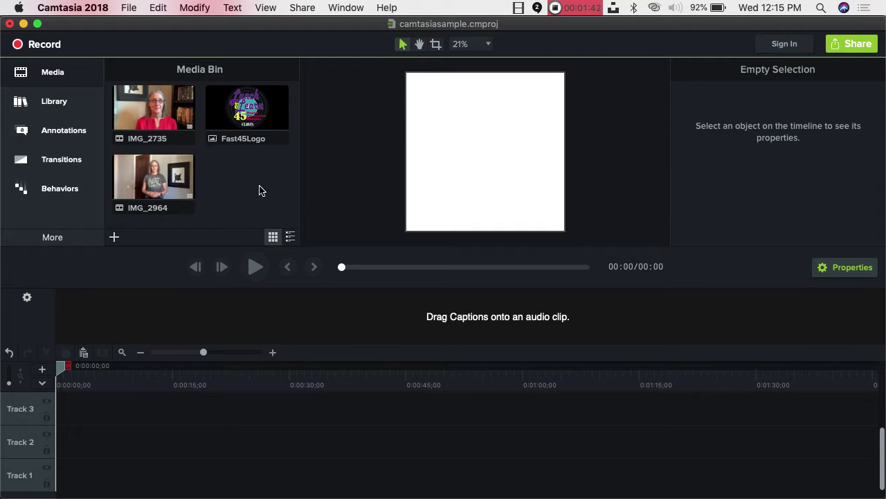
Import giphy-4.gif and giphy.gif from the Downloads folder into the Media Bin
{"action": "left_click", "coordinate": [262, 112]}
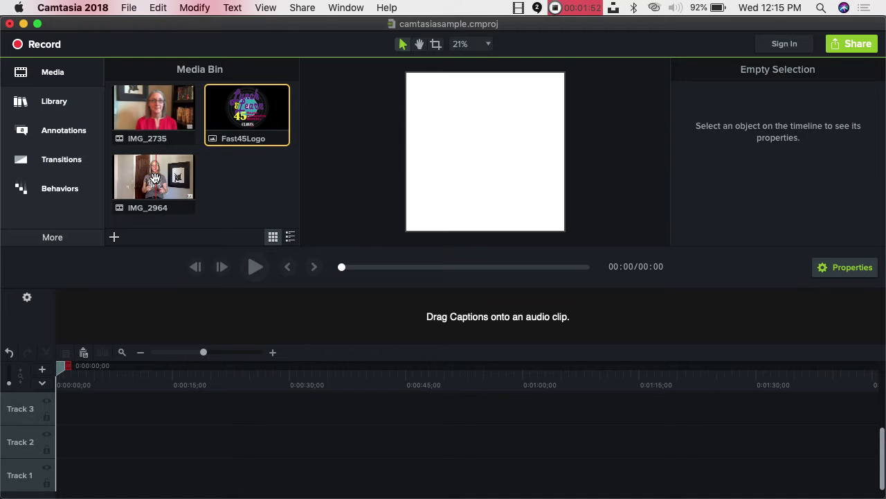
{"action": "left_click", "coordinate": [115, 238]}
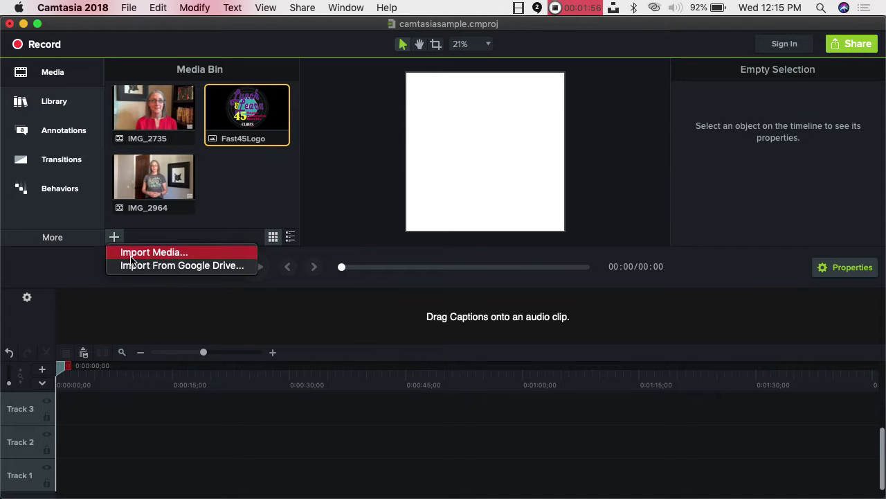
{"action": "left_click", "coordinate": [132, 255]}
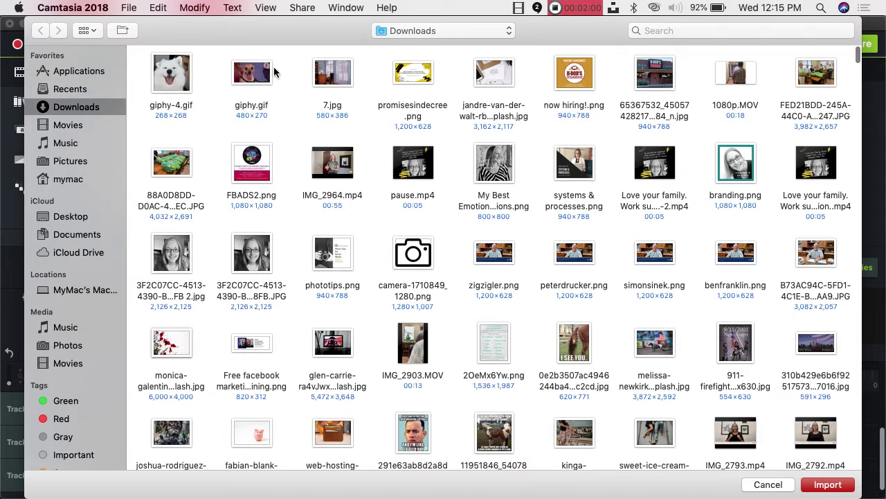
{"action": "left_click", "coordinate": [170, 81]}
{"action": "left_click", "coordinate": [254, 81], "text": "shift"}
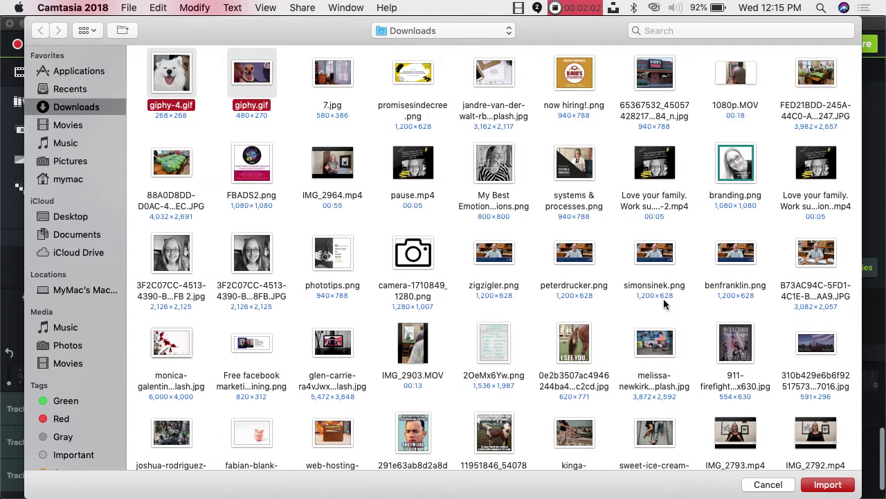
{"action": "left_click", "coordinate": [817, 485]}
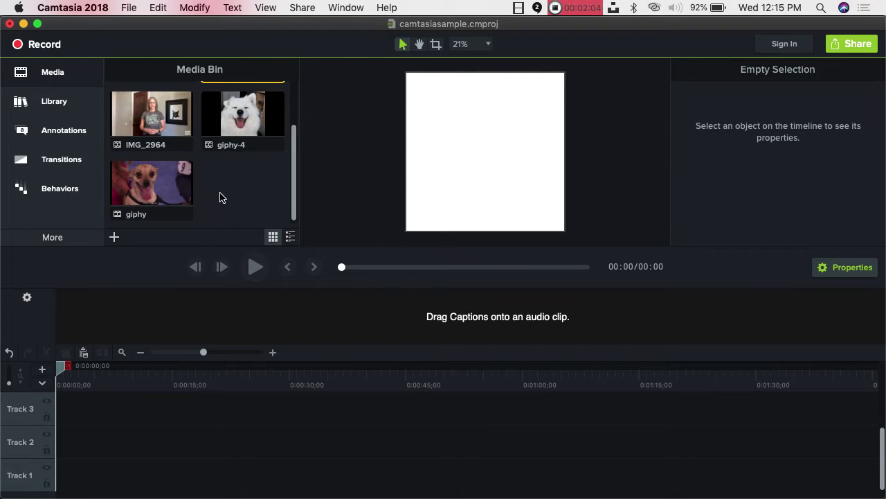
Remove the IMG_2735 video from the Media Bin
{"action": "scroll", "coordinate": [219, 197], "scroll_direction": "up", "scroll_amount": 3}
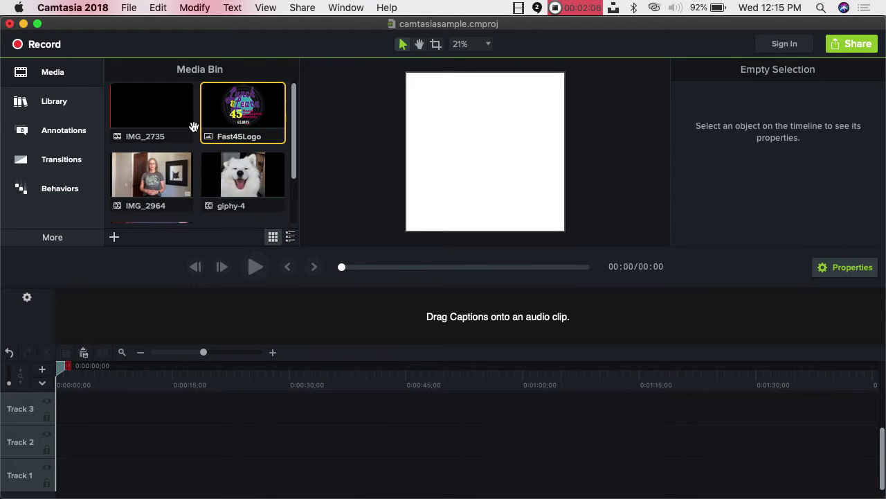
{"action": "right_click", "coordinate": [145, 94]}
{"action": "left_click", "coordinate": [263, 152]}
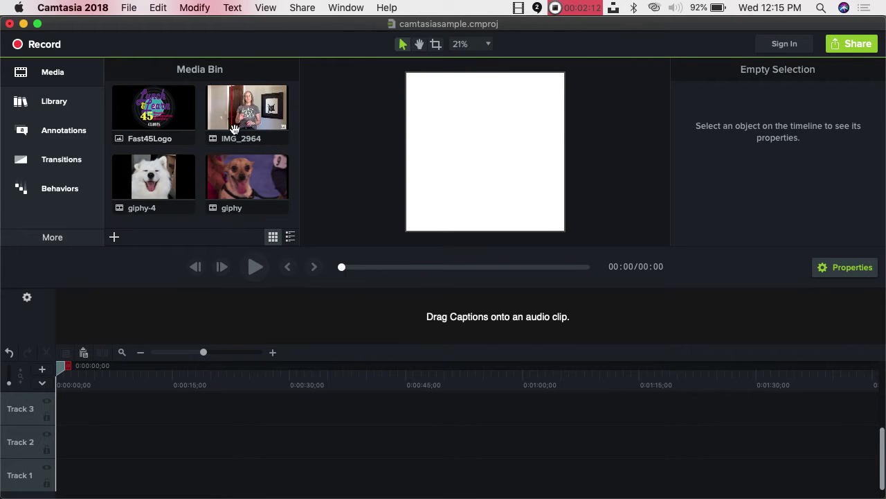
Place the IMG_2964 video at the start of Track 1 in the timeline
{"action": "left_click_drag", "start_coordinate": [256, 117], "coordinate": [57, 483]}
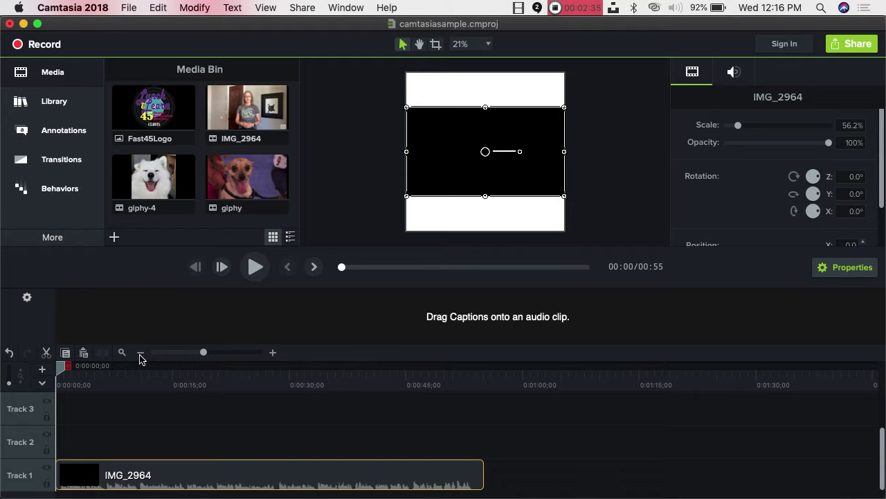
{"action": "left_click_drag", "start_coordinate": [204, 354], "coordinate": [211, 353]}
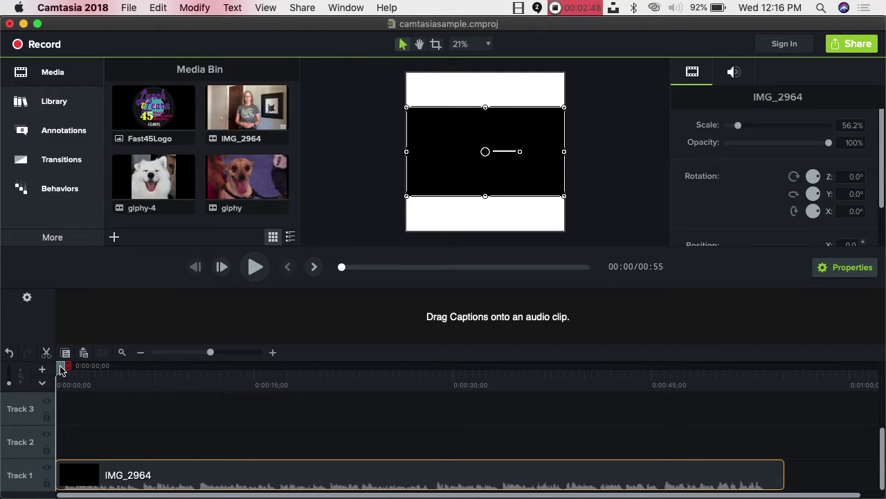
Split the IMG_2964 clip at 0:00:00;13 and delete the short piece before the cut
{"action": "left_click_drag", "start_coordinate": [60, 371], "coordinate": [66, 370]}
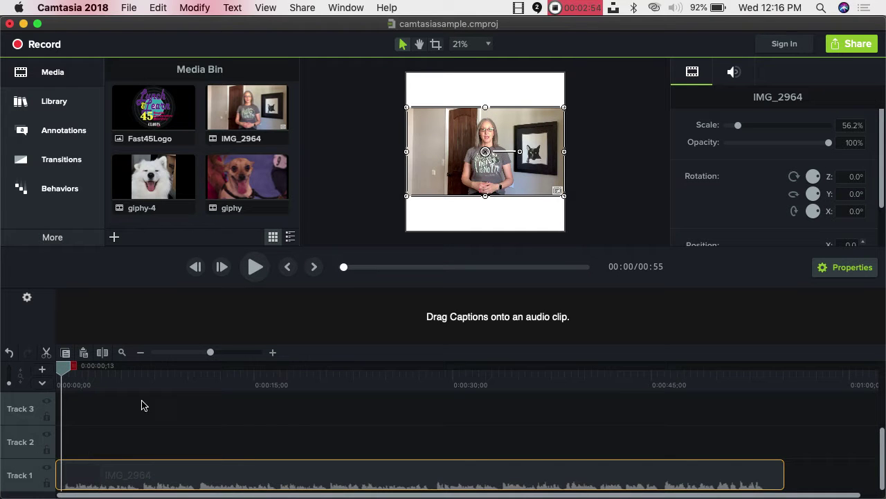
{"action": "left_click_drag", "start_coordinate": [411, 288], "coordinate": [418, 306]}
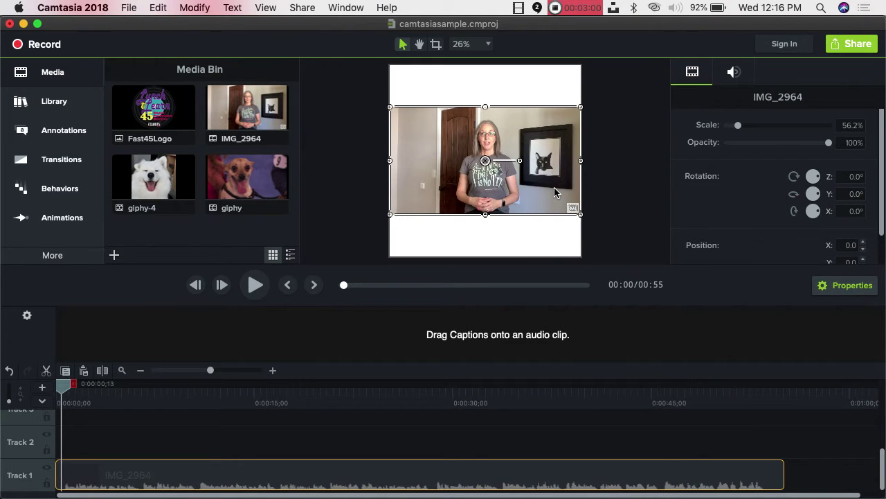
{"action": "left_click", "coordinate": [158, 8]}
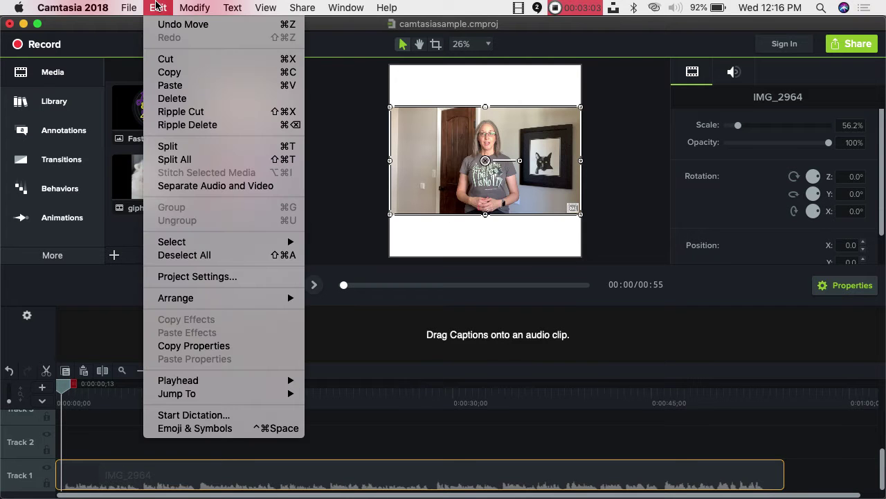
{"action": "left_click", "coordinate": [161, 147]}
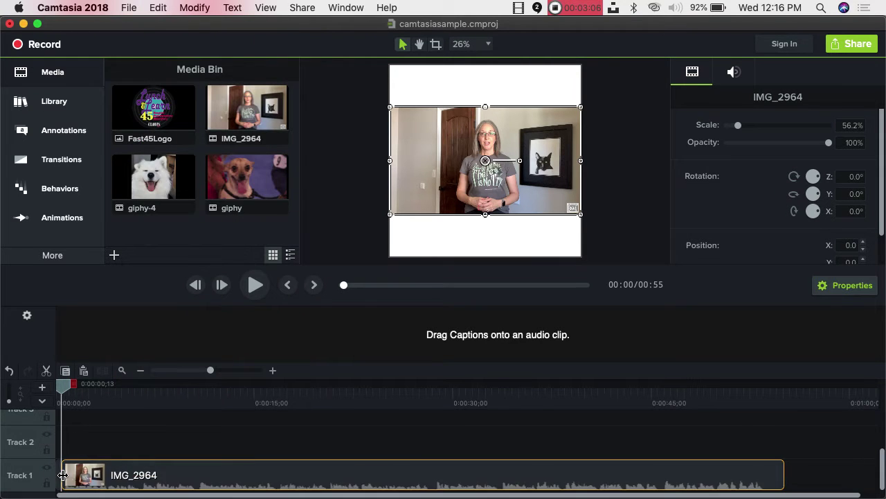
{"action": "left_click", "coordinate": [60, 483]}
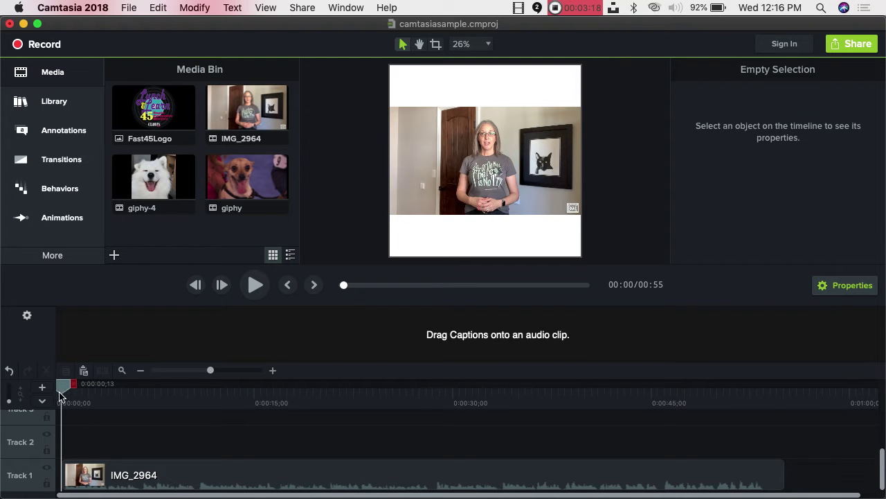
Split the IMG_2964 clip at 0:00:53;17 and delete the leftover piece at its end
{"action": "left_click_drag", "start_coordinate": [287, 386], "coordinate": [767, 452]}
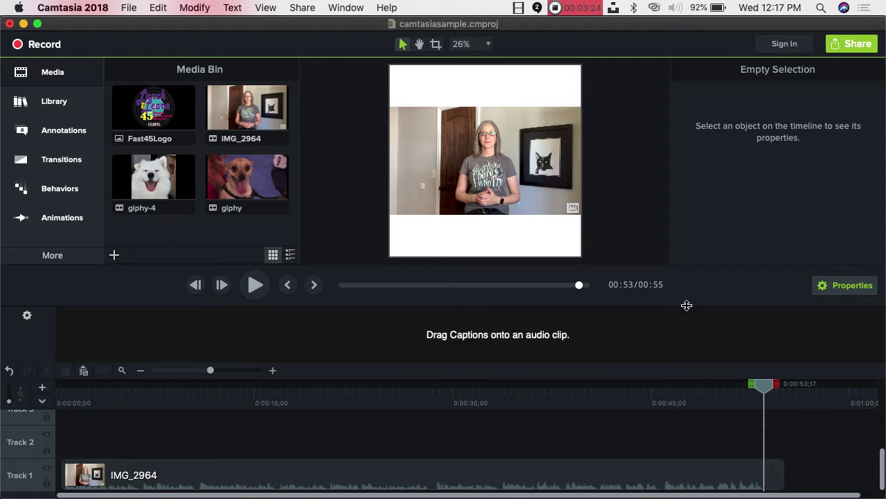
{"action": "left_click", "coordinate": [763, 481]}
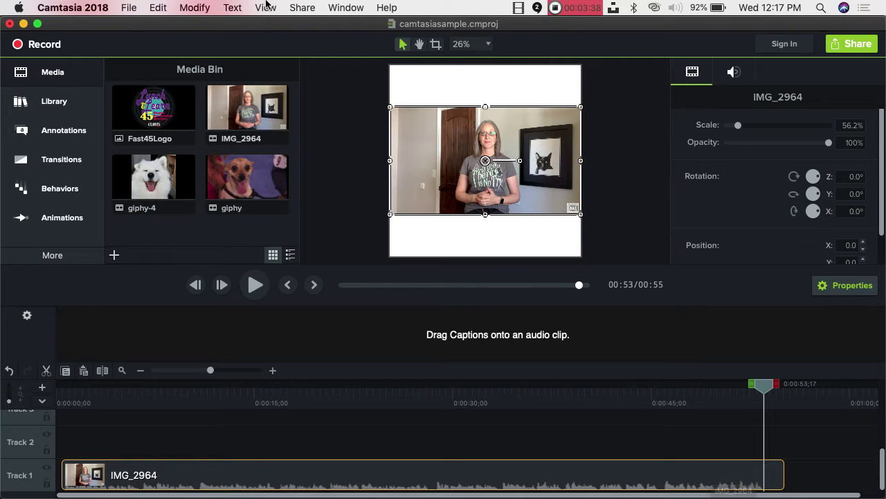
{"action": "left_click", "coordinate": [168, 6]}
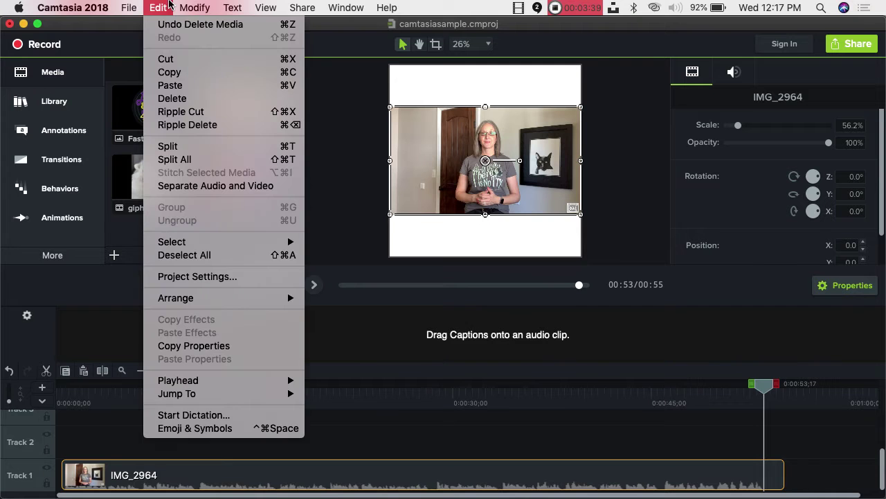
{"action": "left_click", "coordinate": [169, 146]}
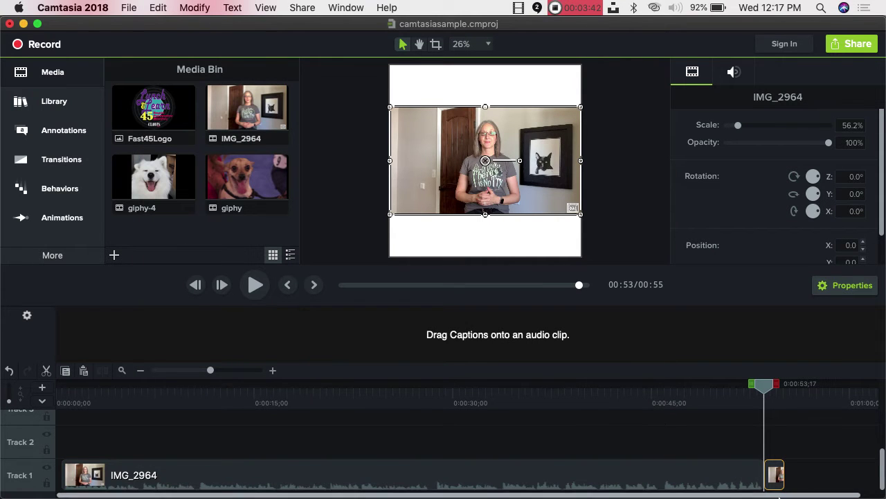
{"action": "key", "text": "Delete"}
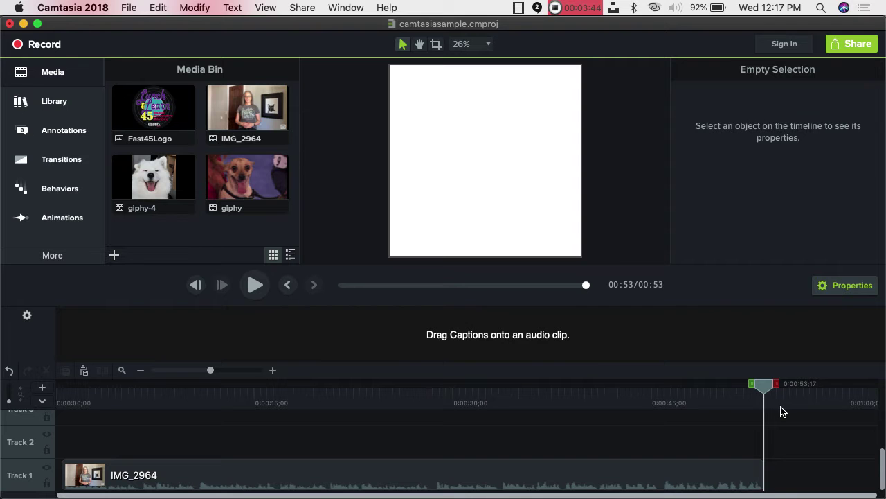
Move the trimmed IMG_2964 clip to the very beginning of Track 1
{"action": "left_click", "coordinate": [727, 475]}
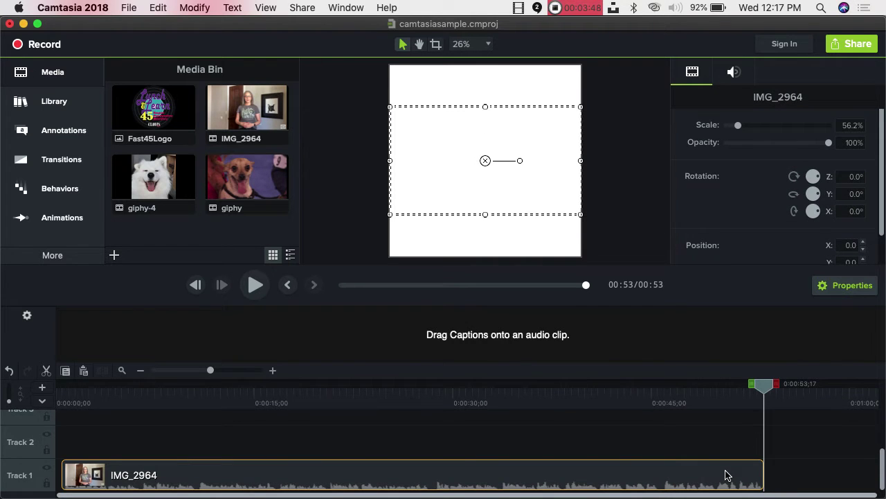
{"action": "left_click_drag", "start_coordinate": [726, 475], "coordinate": [714, 475]}
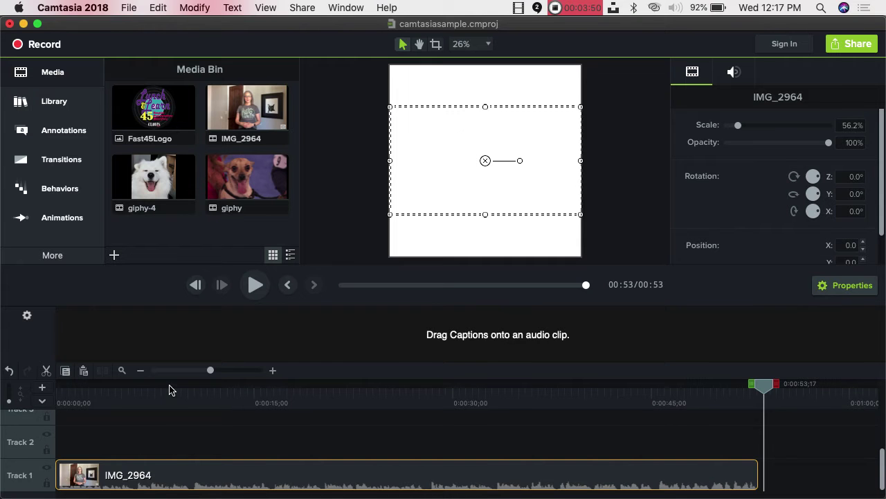
With the playhead at 0:00:00;14, enlarge the IMG_2964 video on the canvas to a scale of about 80.6%, extending past the canvas sides
{"action": "mouse_move", "coordinate": [43, 493]}
{"action": "left_click_drag", "start_coordinate": [765, 385], "coordinate": [63, 419]}
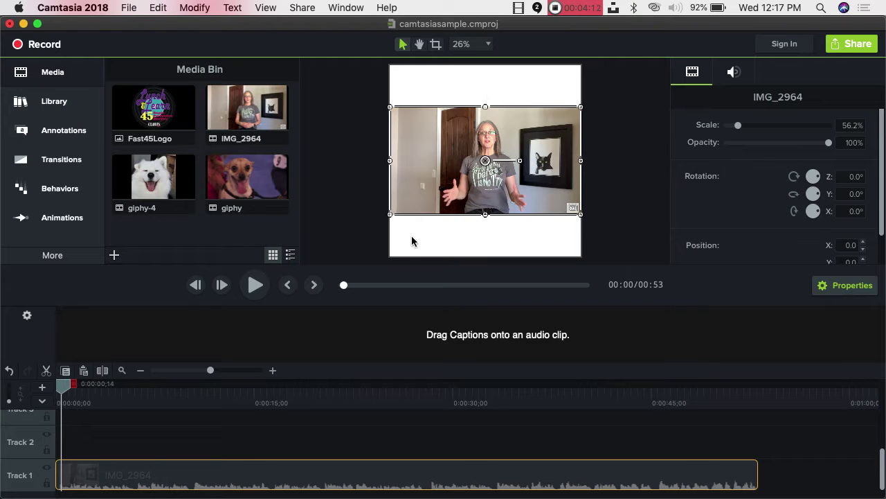
{"action": "left_click_drag", "start_coordinate": [486, 218], "coordinate": [489, 252]}
{"action": "left_click_drag", "start_coordinate": [486, 108], "coordinate": [484, 92]}
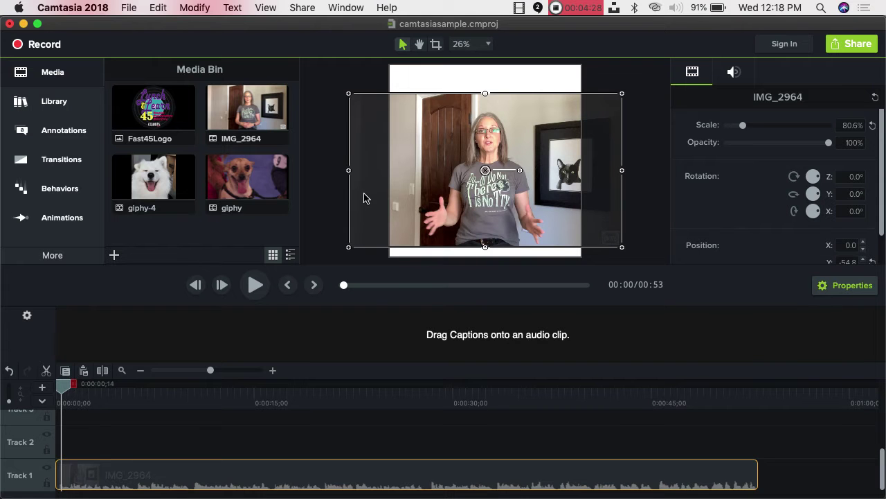
Crop the IMG_2964 video's overhanging sides to the canvas edges and trim a thin strip off its top
{"action": "left_click", "coordinate": [435, 44]}
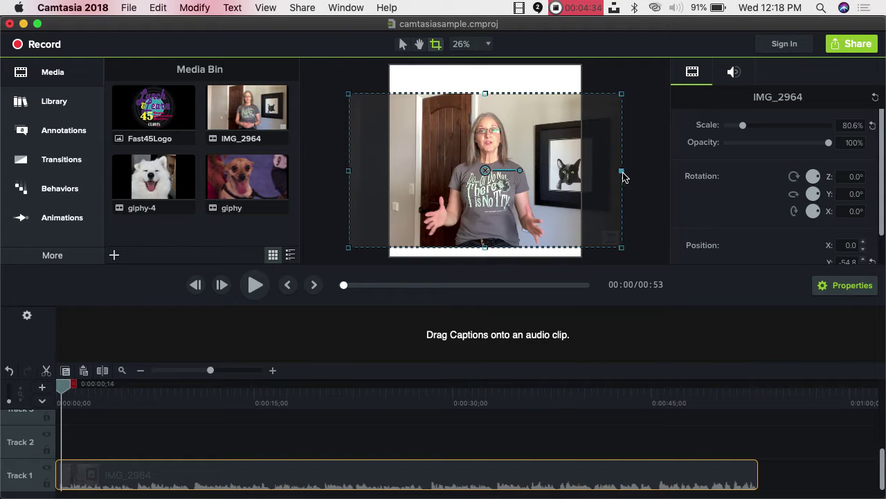
{"action": "left_click_drag", "start_coordinate": [622, 177], "coordinate": [586, 180]}
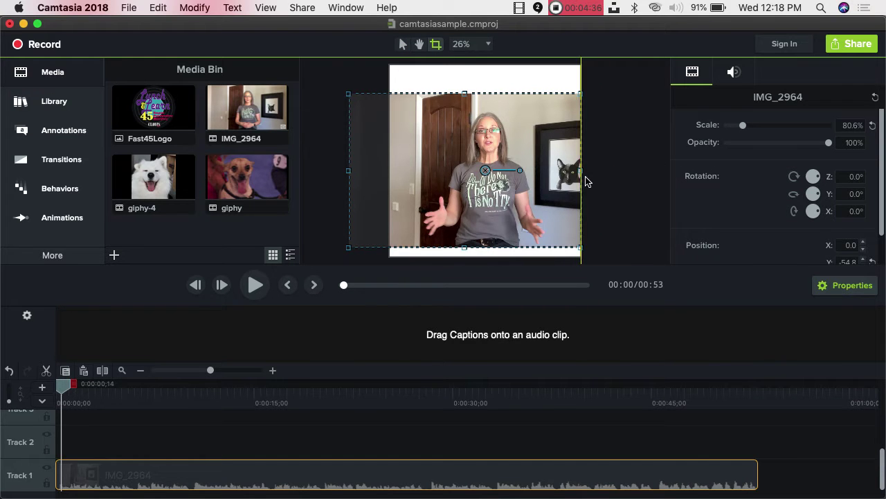
{"action": "left_click_drag", "start_coordinate": [348, 171], "coordinate": [389, 179]}
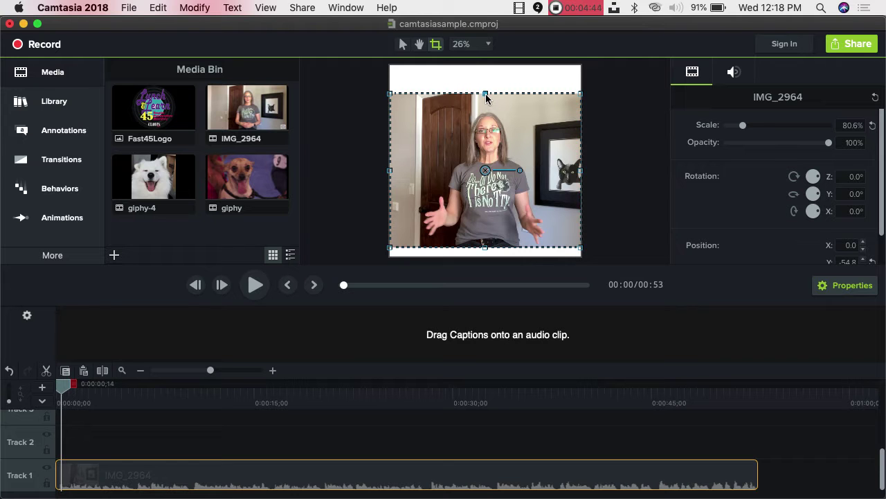
{"action": "left_click_drag", "start_coordinate": [486, 98], "coordinate": [488, 112]}
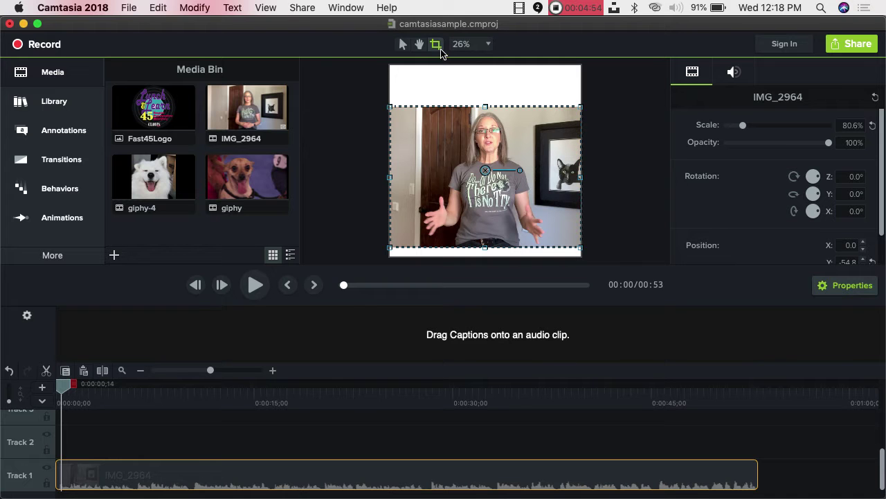
{"action": "left_click", "coordinate": [403, 43]}
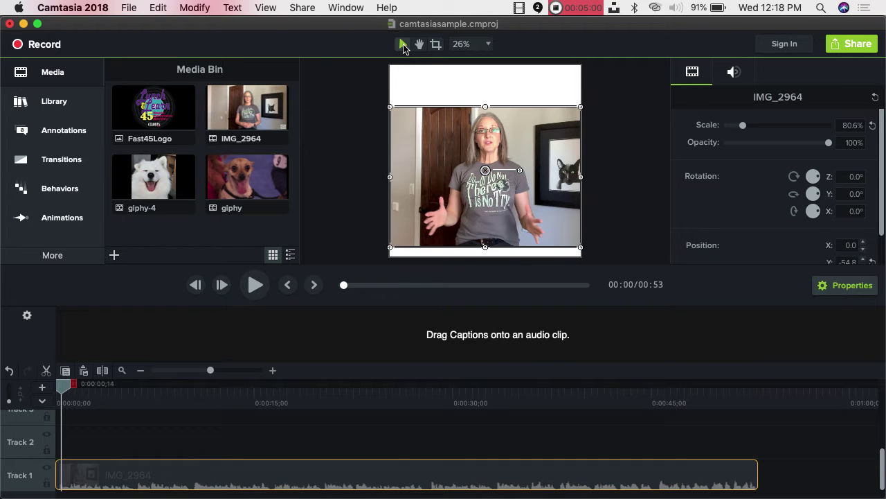
Enlarge the cropped IMG_2964 video to a scale of about 88.9% and crop both sides back to the canvas edges
{"action": "left_click_drag", "start_coordinate": [485, 107], "coordinate": [484, 92]}
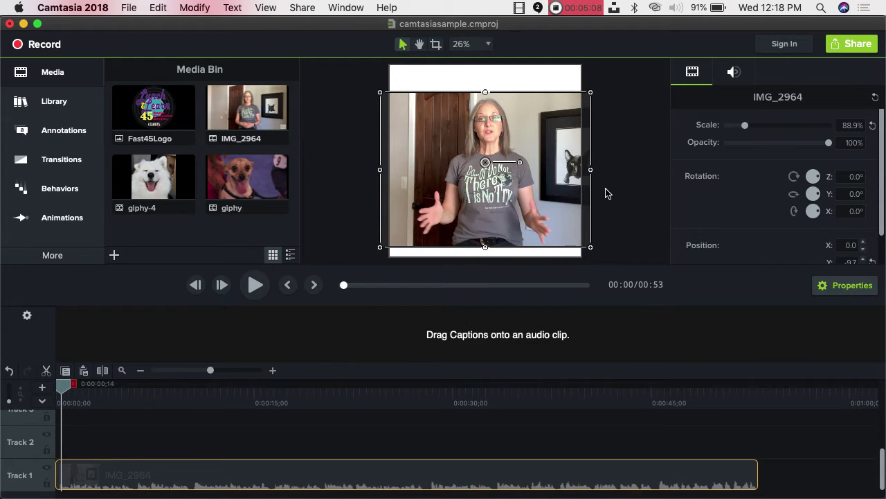
{"action": "left_click", "coordinate": [436, 44]}
{"action": "left_click_drag", "start_coordinate": [586, 172], "coordinate": [581, 171]}
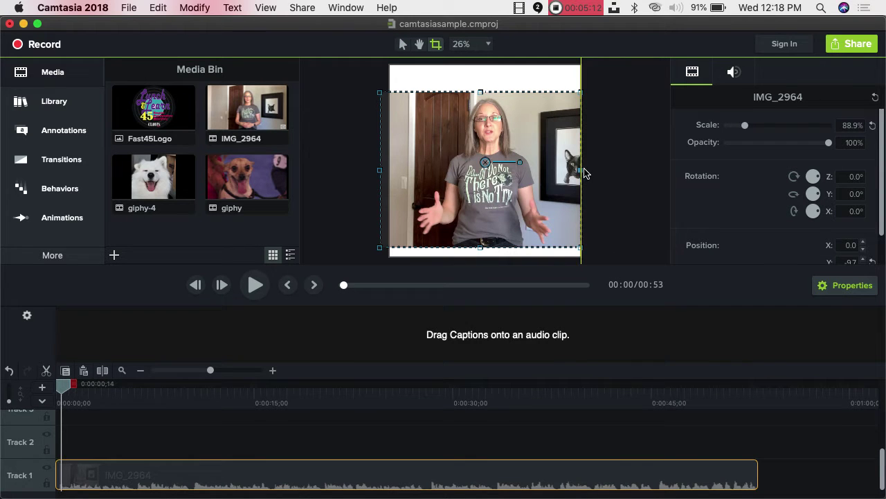
{"action": "left_click_drag", "start_coordinate": [380, 172], "coordinate": [385, 173]}
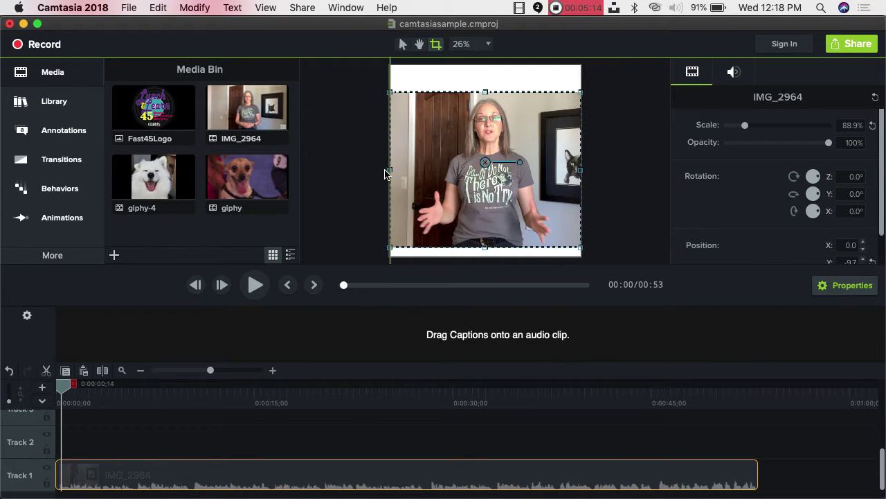
{"action": "left_click", "coordinate": [404, 45]}
{"action": "left_click", "coordinate": [630, 153]}
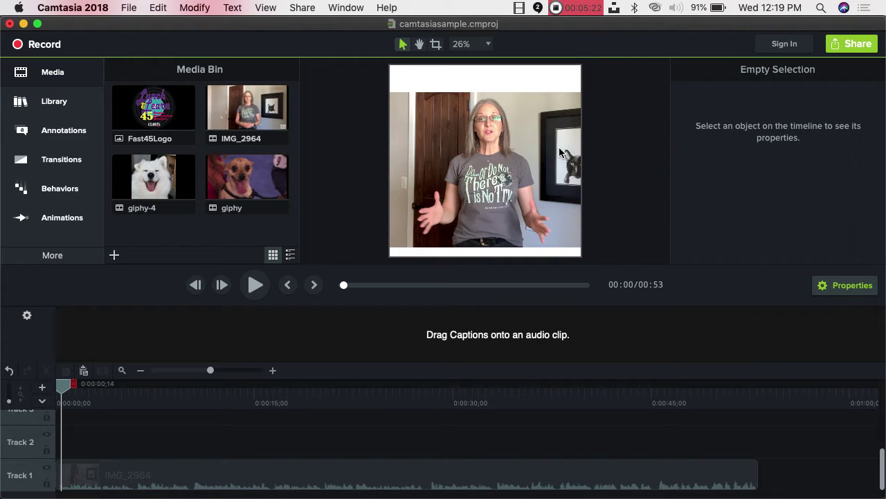
Try a Color Adjustment effect on the IMG_2964 video with brightness +0 and contrast +20
{"action": "left_click", "coordinate": [559, 148]}
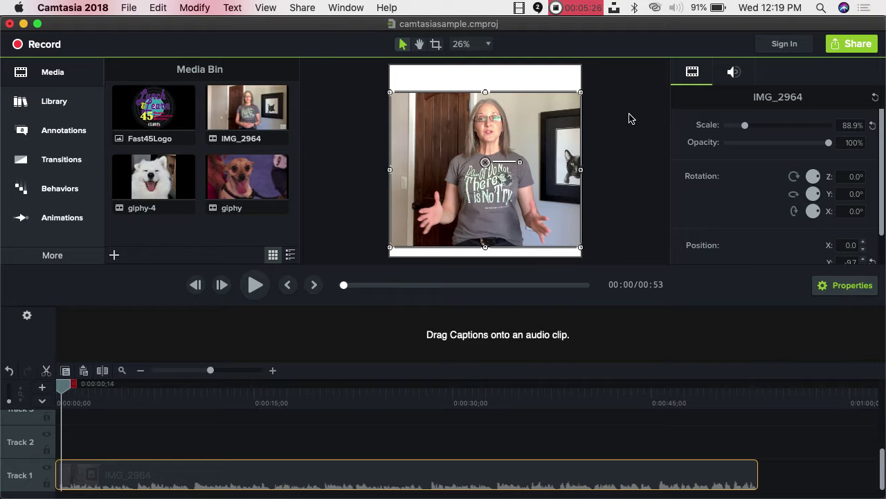
{"action": "left_click", "coordinate": [204, 6]}
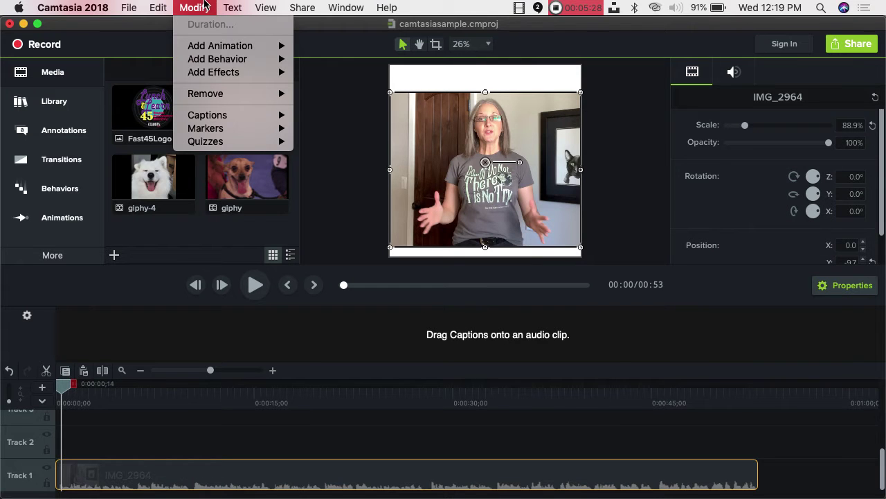
{"action": "mouse_move", "coordinate": [213, 79]}
{"action": "mouse_move", "coordinate": [360, 80]}
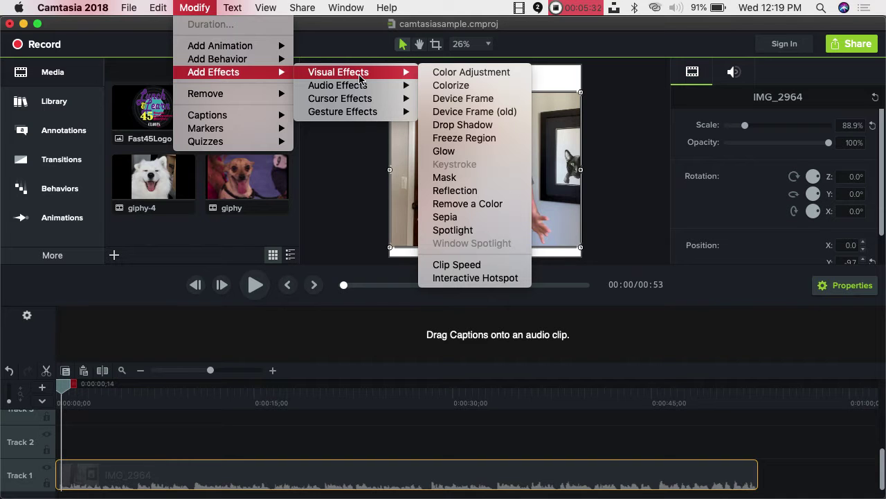
{"action": "left_click", "coordinate": [477, 72]}
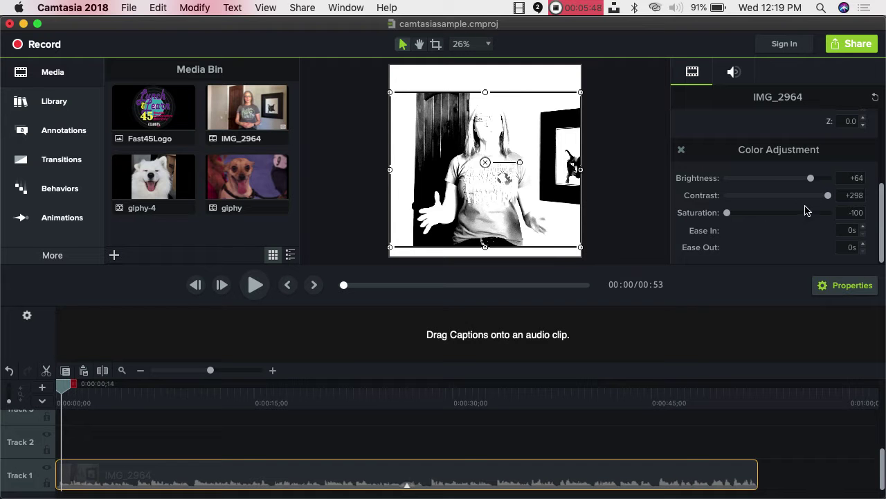
{"action": "left_click_drag", "start_coordinate": [828, 198], "coordinate": [754, 201]}
{"action": "left_click_drag", "start_coordinate": [815, 181], "coordinate": [754, 196]}
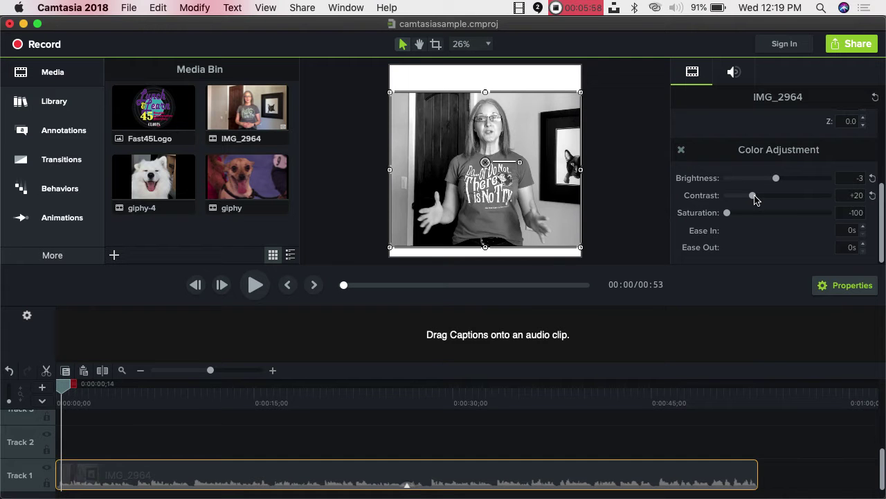
{"action": "key", "text": "XF86MonBrightnessDown"}
{"action": "left_click_drag", "start_coordinate": [776, 185], "coordinate": [778, 183]}
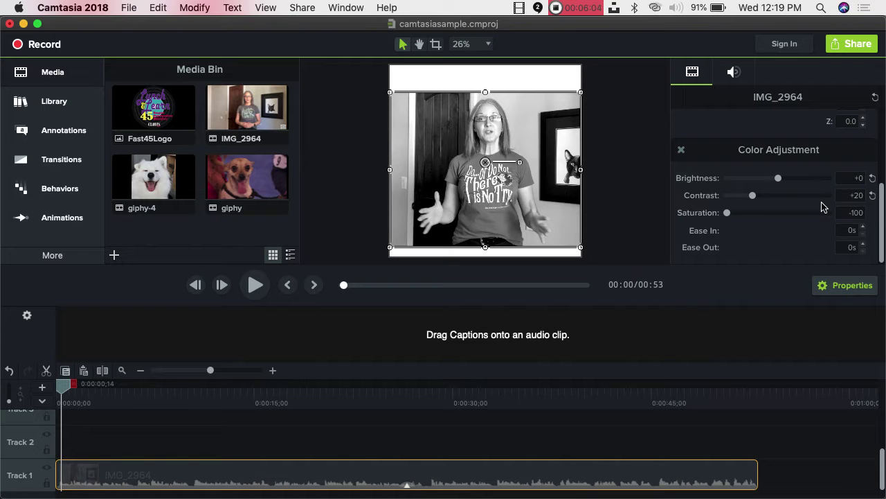
Undo the whole Color Adjustment effect on the IMG_2964 video and deselect the clip
{"action": "left_click", "coordinate": [159, 7]}
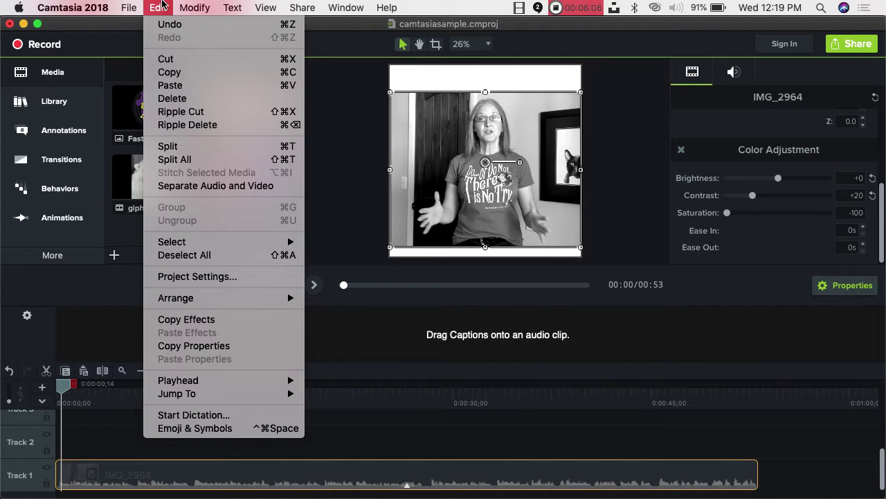
{"action": "left_click", "coordinate": [160, 7]}
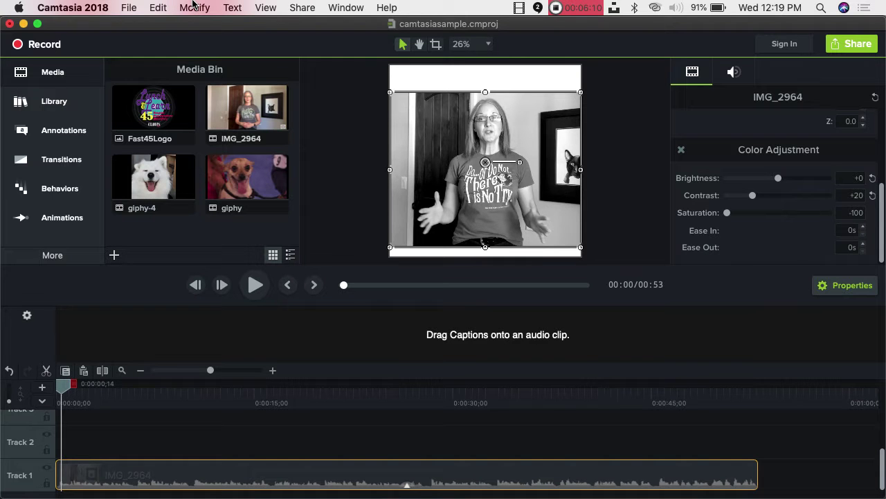
{"action": "key", "text": "super+z"}
{"action": "key", "text": "super+z"}
{"action": "key", "text": "super+z"}
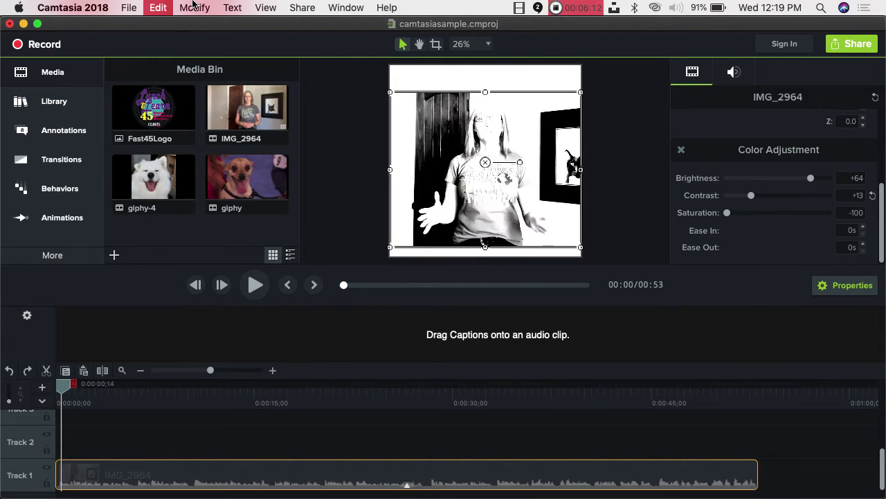
{"action": "key", "text": "super+z"}
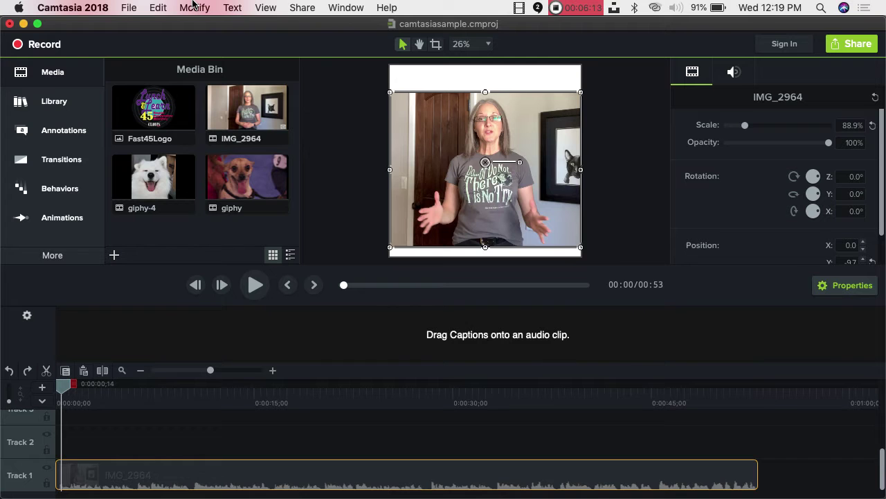
{"action": "left_click", "coordinate": [619, 161]}
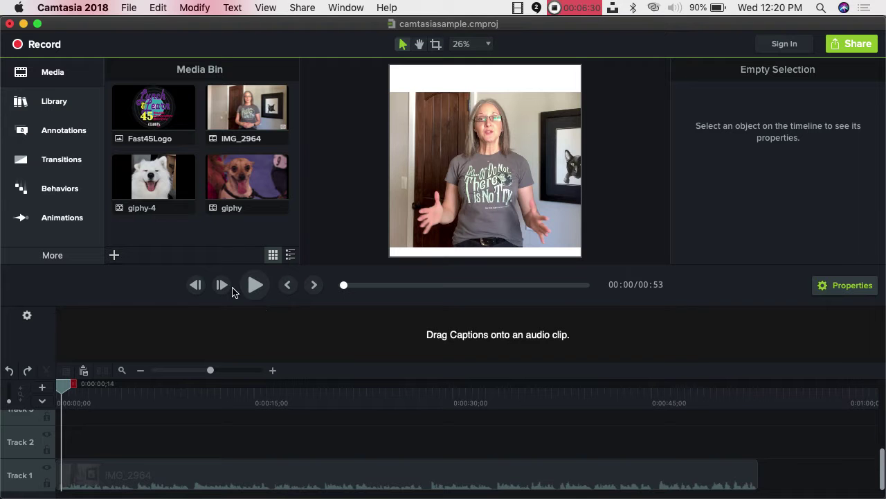
Add the white rectangle callout at the start of Track 2 and extend it to the end of the IMG_2964 clip
{"action": "left_click", "coordinate": [57, 137]}
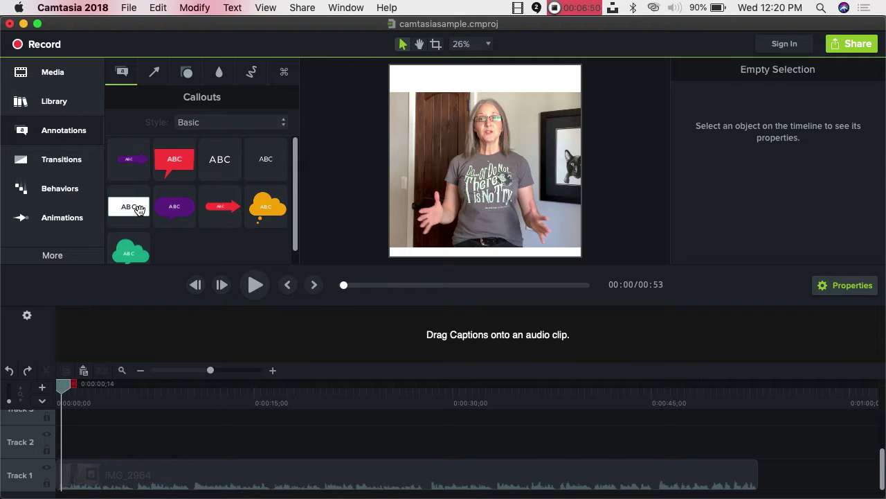
{"action": "left_click_drag", "start_coordinate": [139, 207], "coordinate": [56, 451]}
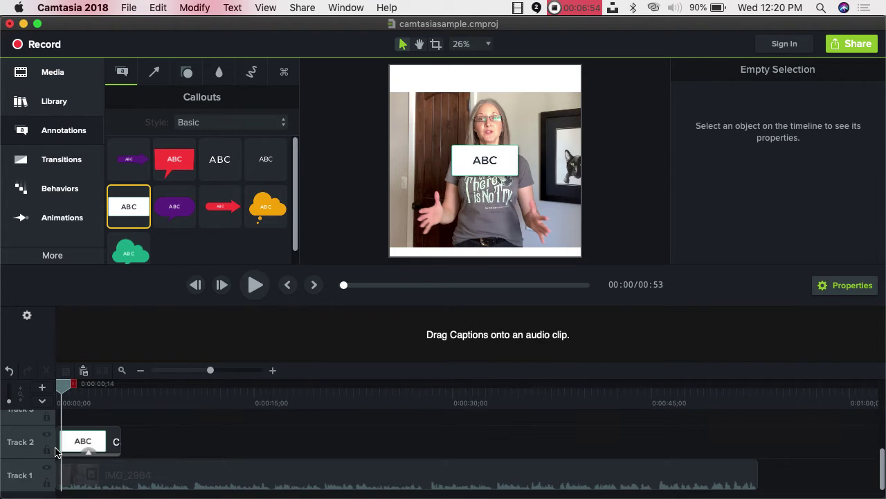
{"action": "right_click", "coordinate": [133, 213]}
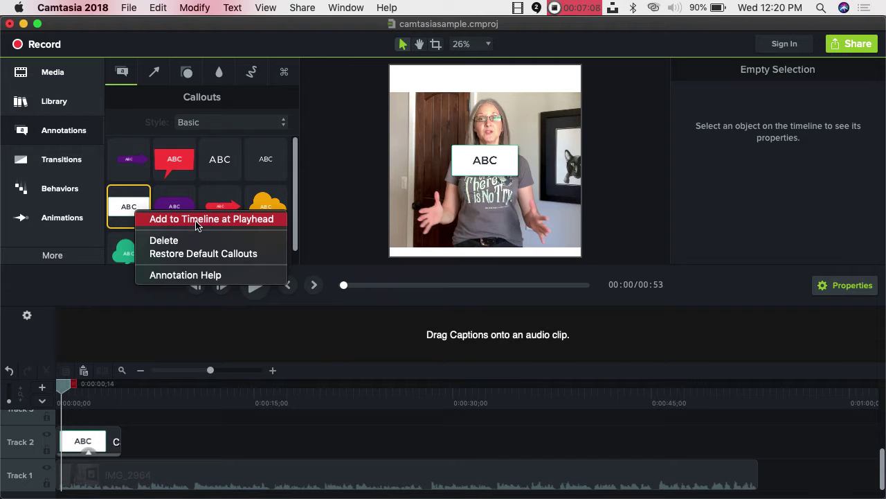
{"action": "left_click", "coordinate": [125, 216]}
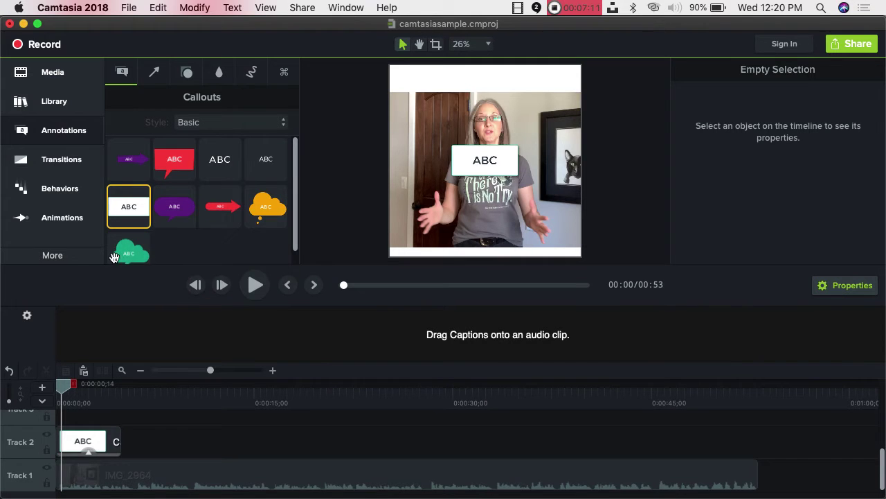
{"action": "left_click", "coordinate": [116, 441]}
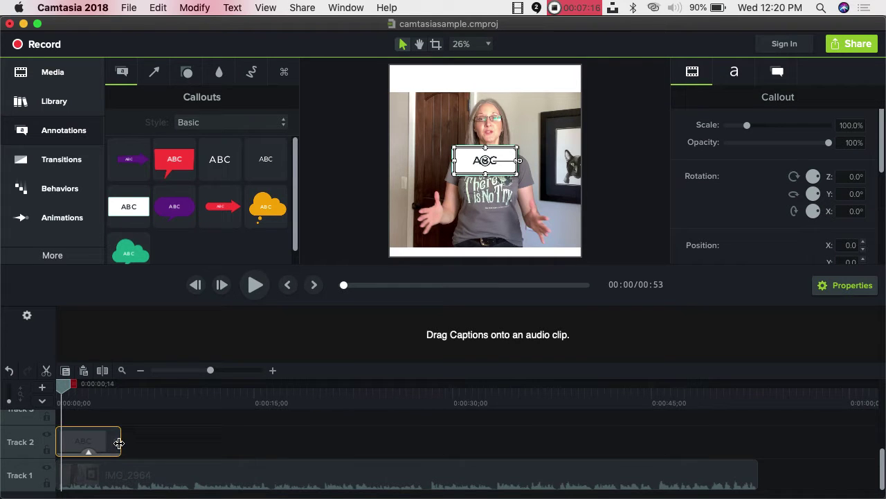
{"action": "left_click_drag", "start_coordinate": [120, 443], "coordinate": [755, 433]}
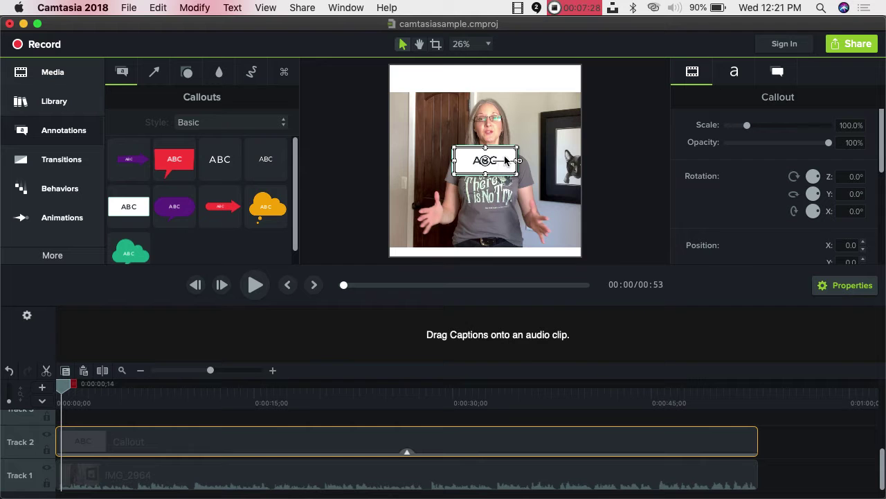
Reshape the callout into a thin full-width strip along the canvas's bottom edge and clear its ABC text
{"action": "left_click_drag", "start_coordinate": [505, 160], "coordinate": [582, 246]}
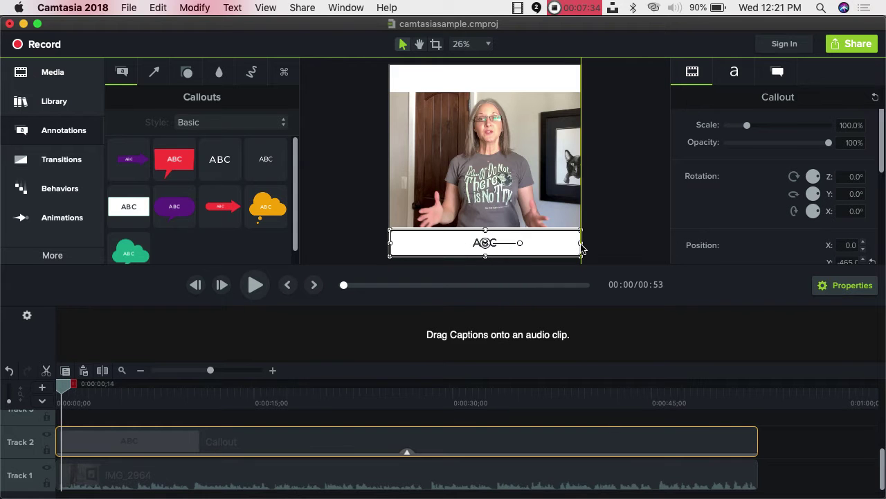
{"action": "double_click", "coordinate": [490, 244]}
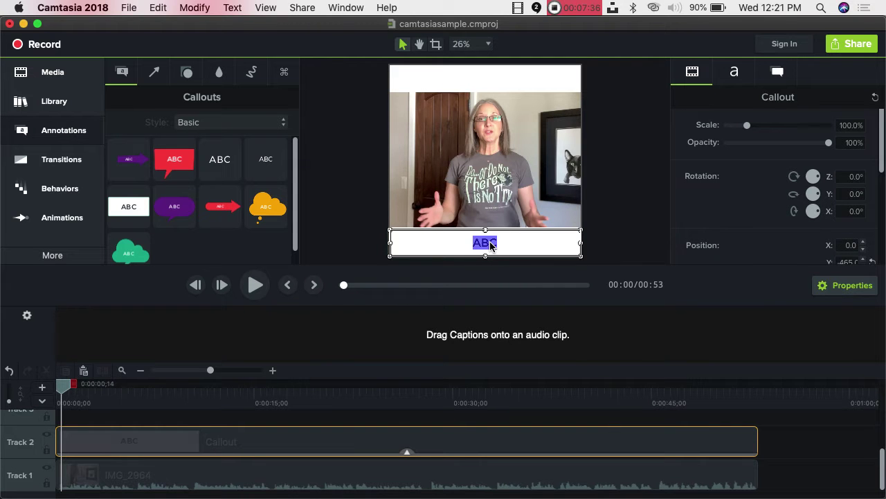
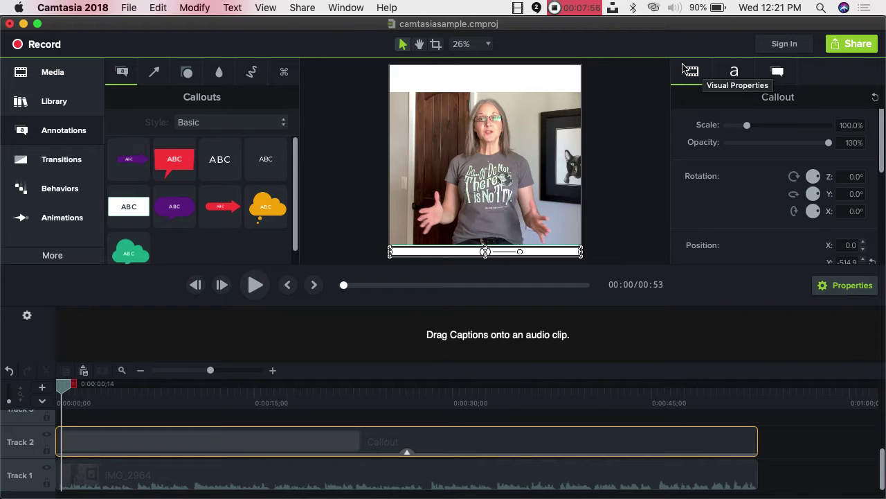
Set the callout strip's fill color to the saved teal, #0B9499
{"action": "left_click", "coordinate": [734, 79]}
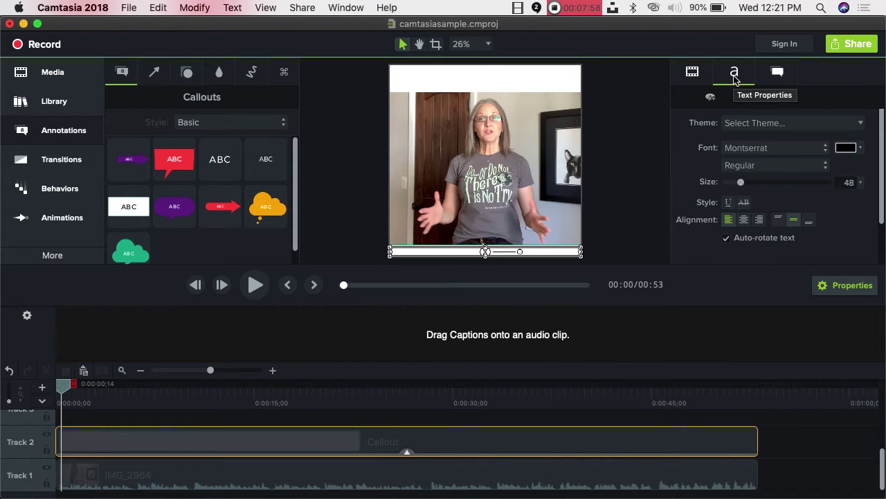
{"action": "left_click", "coordinate": [775, 72]}
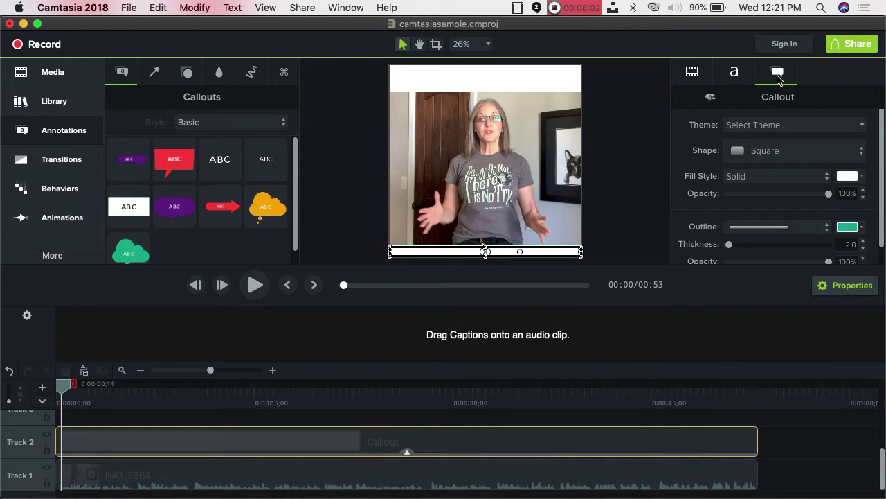
{"action": "left_click", "coordinate": [864, 178]}
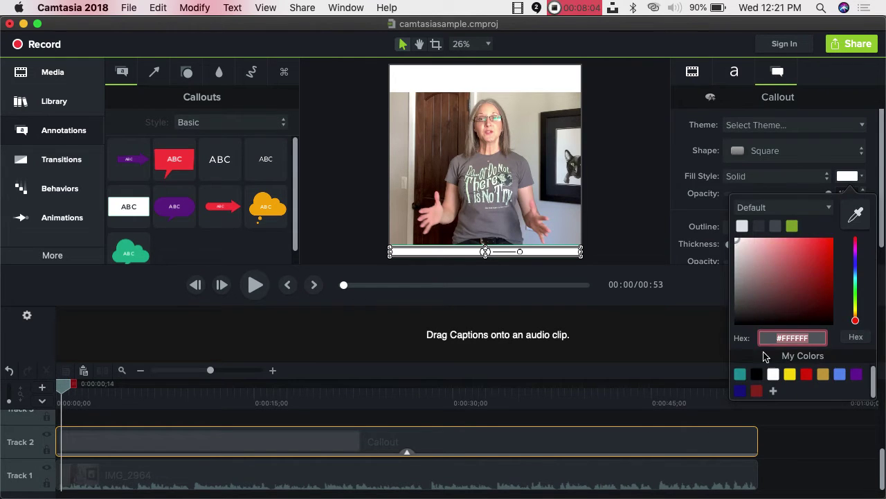
{"action": "left_click", "coordinate": [740, 374]}
{"action": "left_click", "coordinate": [654, 222]}
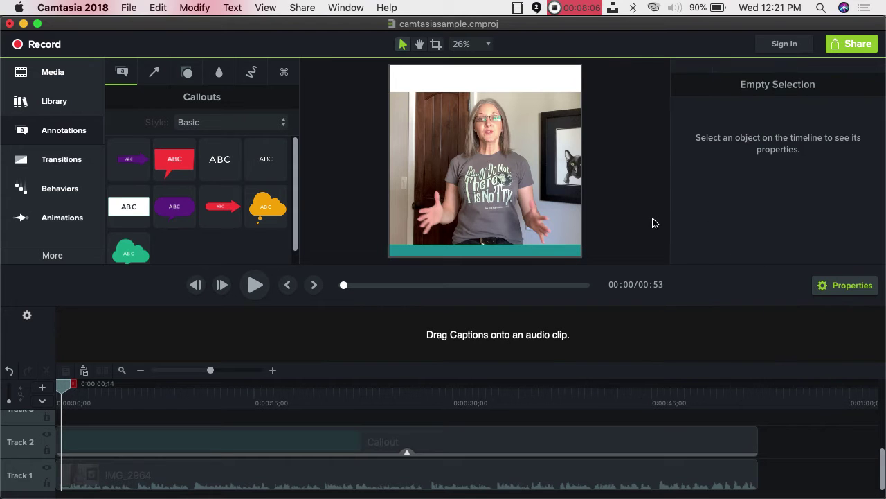
Change the callout strip's fill to the saved bright red, #DC0505
{"action": "left_click", "coordinate": [554, 254]}
{"action": "left_click", "coordinate": [863, 180]}
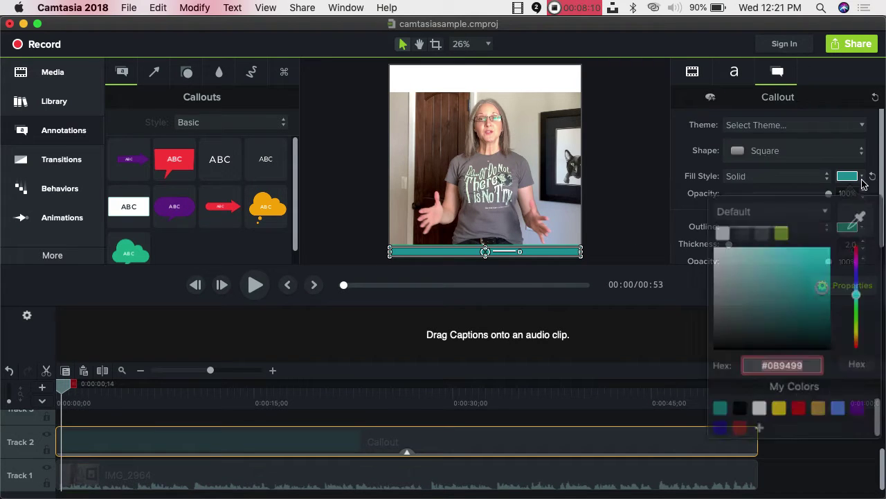
{"action": "left_click", "coordinate": [806, 377]}
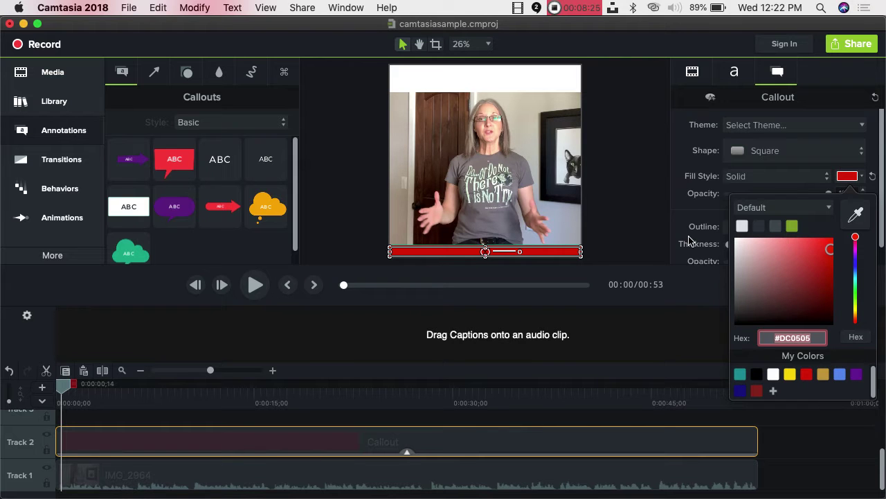
Apply the Slide Left transition to the start of the red callout strip on Track 2
{"action": "left_click", "coordinate": [634, 249]}
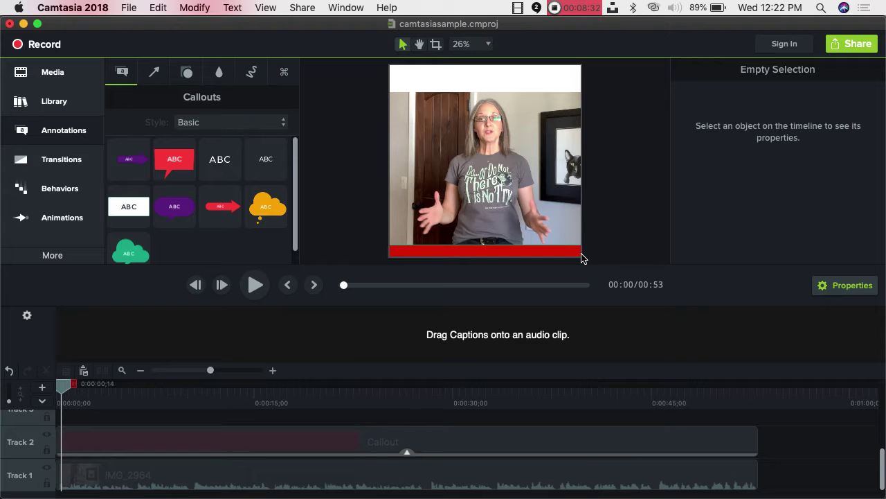
{"action": "left_click", "coordinate": [67, 161]}
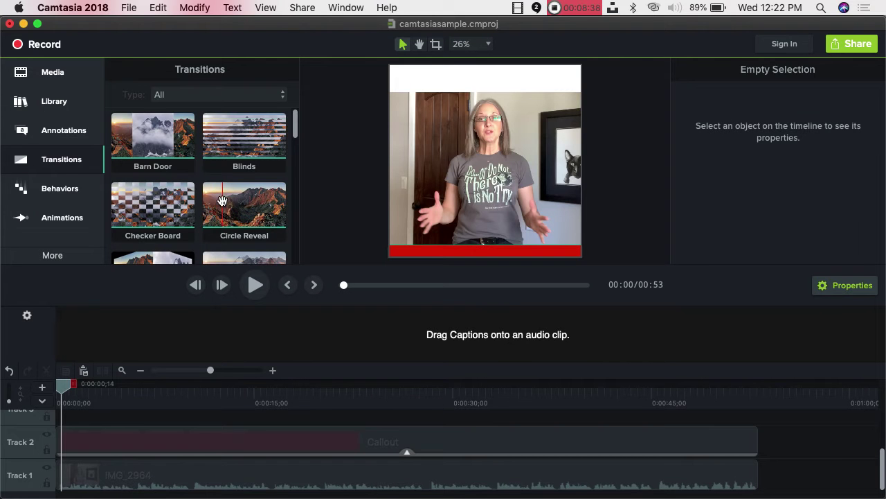
{"action": "scroll", "coordinate": [208, 204], "scroll_direction": "down", "scroll_amount": 5}
{"action": "scroll", "coordinate": [222, 201], "scroll_direction": "down", "scroll_amount": 6}
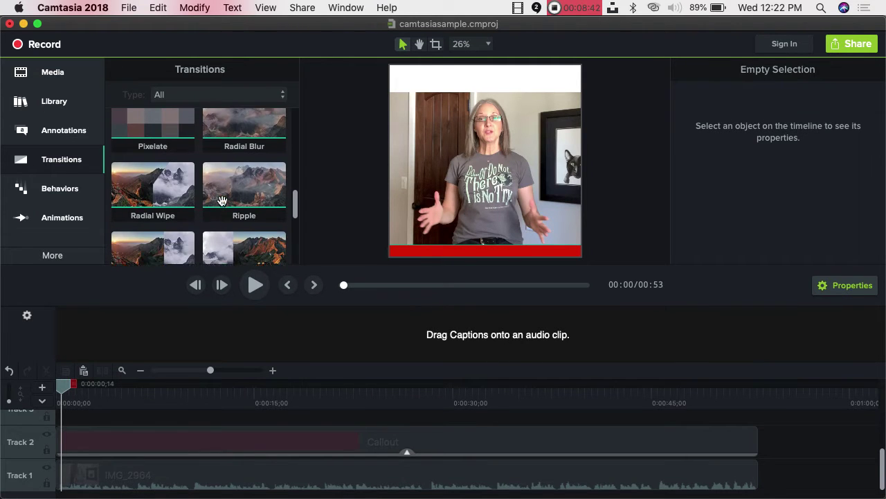
{"action": "scroll", "coordinate": [222, 201], "scroll_direction": "down", "scroll_amount": 3}
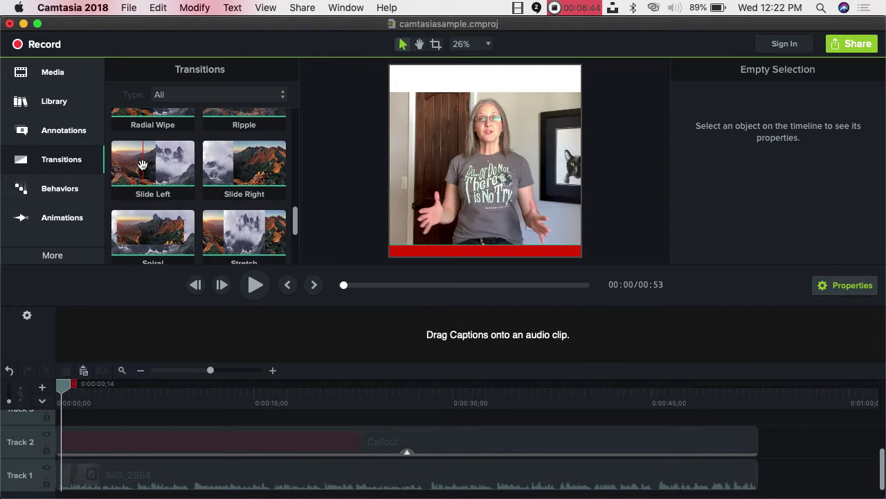
{"action": "left_click", "coordinate": [137, 163]}
{"action": "left_click_drag", "start_coordinate": [136, 162], "coordinate": [153, 437]}
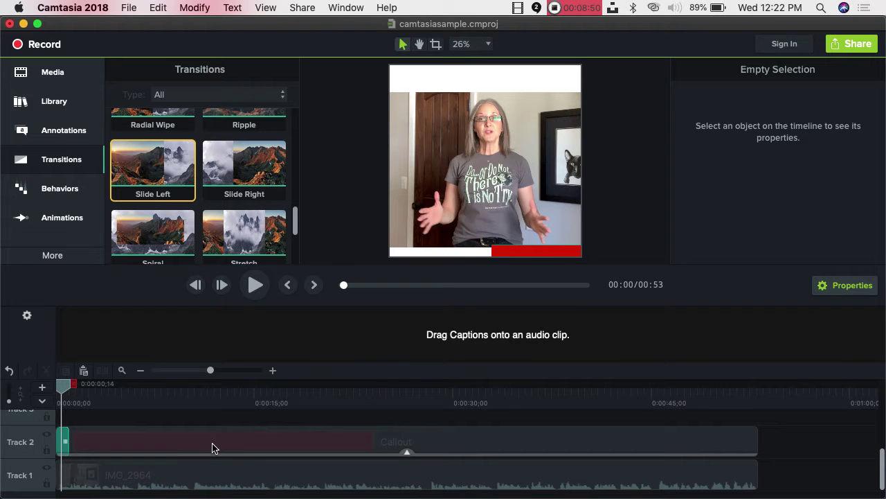
{"action": "left_click", "coordinate": [62, 442]}
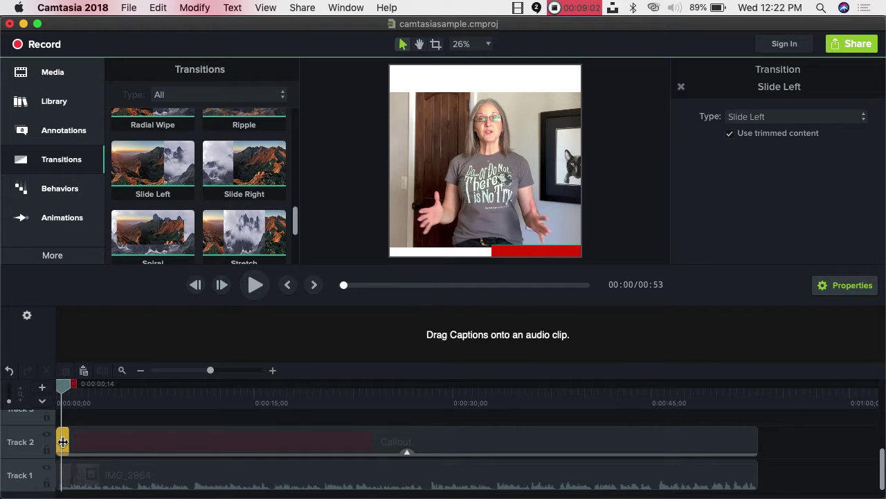
Replace the callout strip's transition with Slide Right stretched across its whole Track 2 length, and play back the opening seconds muted
{"action": "left_click_drag", "start_coordinate": [241, 169], "coordinate": [68, 447]}
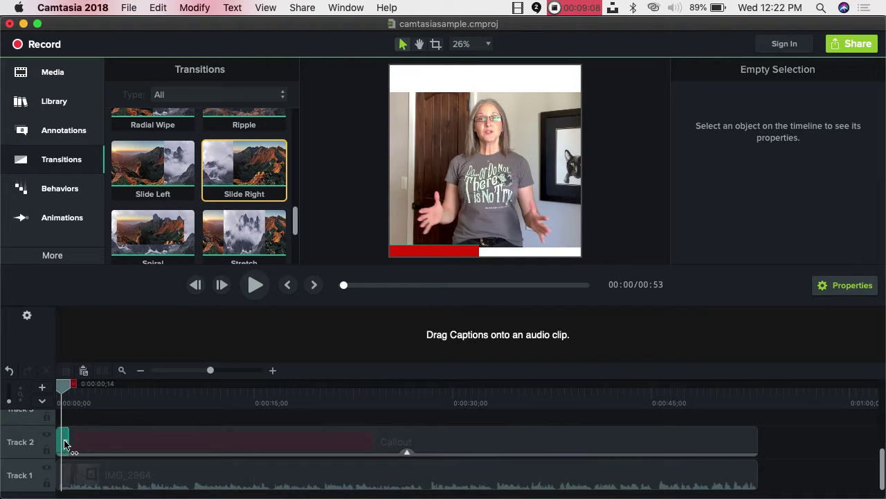
{"action": "mouse_move", "coordinate": [66, 445]}
{"action": "left_mouse_down"}
{"action": "mouse_move", "coordinate": [593, 402]}
{"action": "mouse_move", "coordinate": [661, 489]}
{"action": "mouse_move", "coordinate": [683, 459]}
{"action": "mouse_move", "coordinate": [755, 462]}
{"action": "left_mouse_up"}
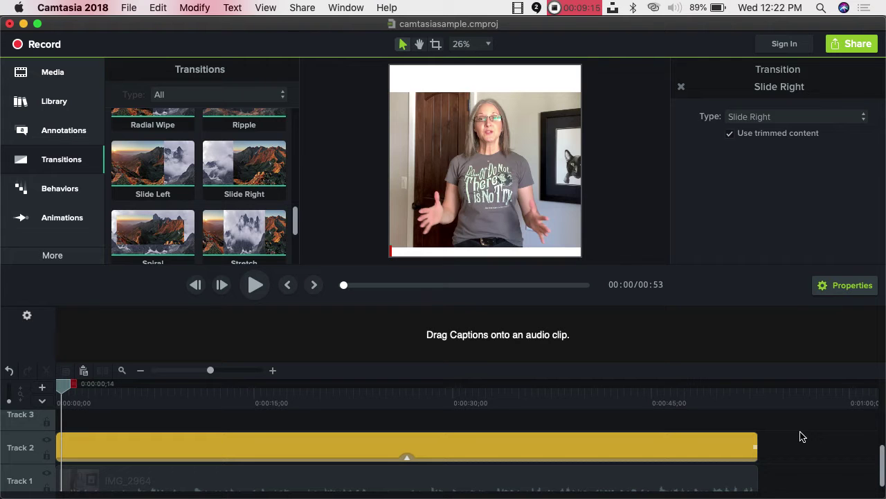
{"action": "key", "text": "XF86AudioMute"}
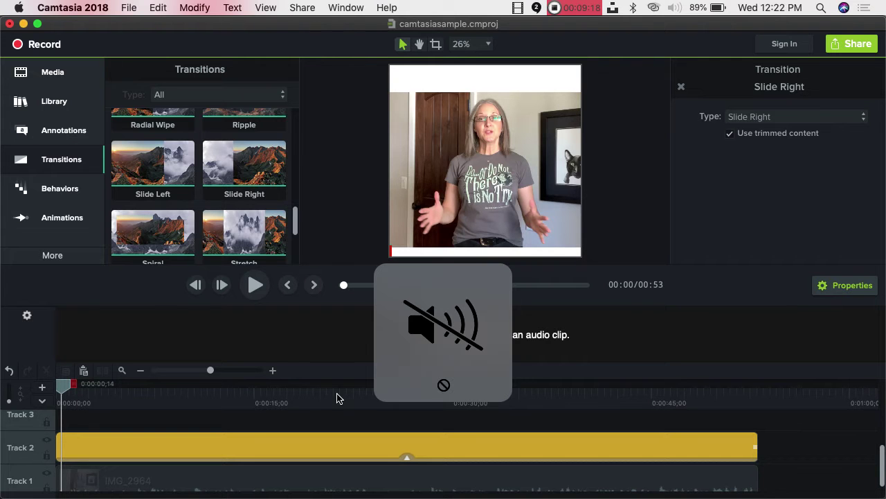
{"action": "left_click", "coordinate": [256, 290]}
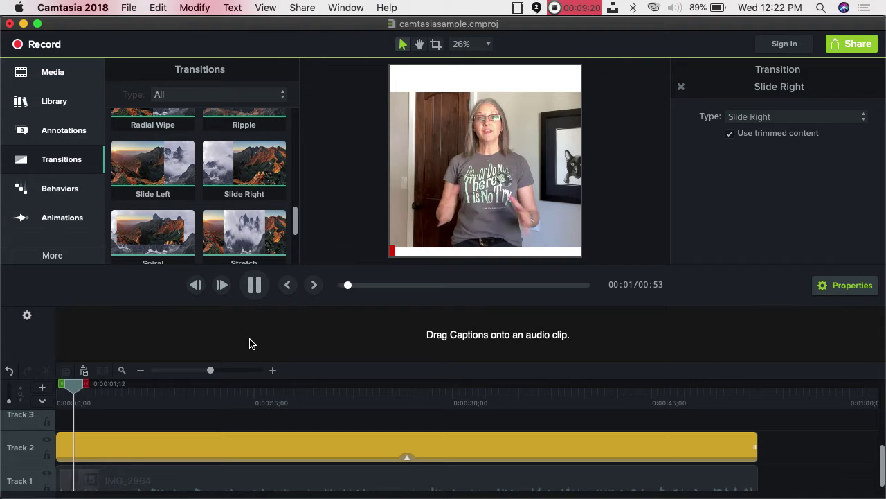
{"action": "left_click", "coordinate": [255, 287]}
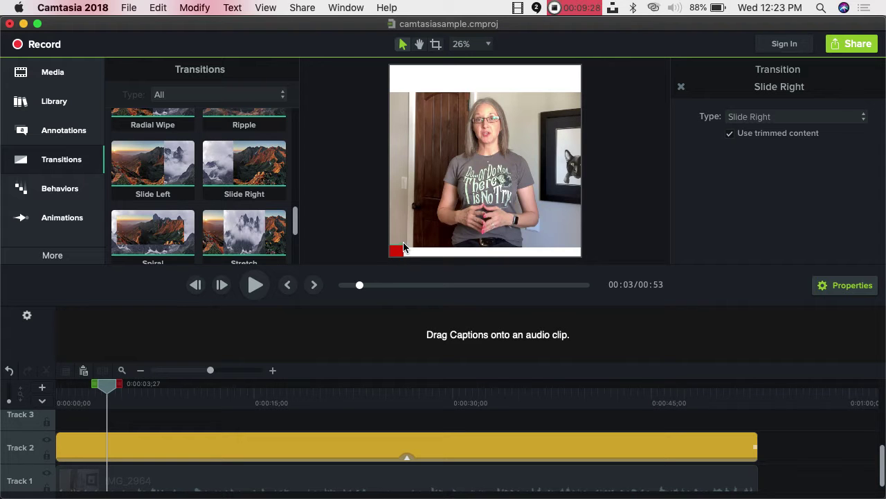
Scale the IMG_2964 clip to 87.5% so its lower edge meets the top of the red callout strip
{"action": "left_click", "coordinate": [425, 238]}
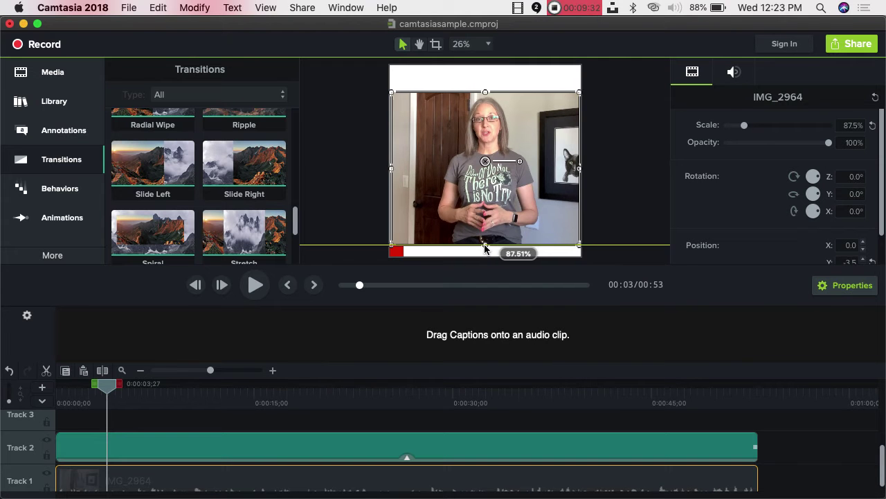
{"action": "left_click", "coordinate": [359, 228]}
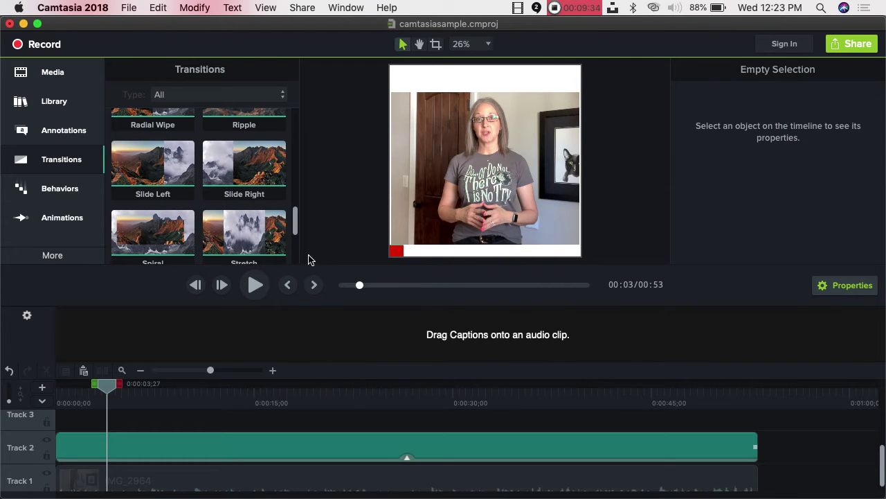
Change the callout strip's fill style to Gradient and move the playhead to 0:00:16;09 to inspect it
{"action": "left_click_drag", "start_coordinate": [109, 390], "coordinate": [92, 395]}
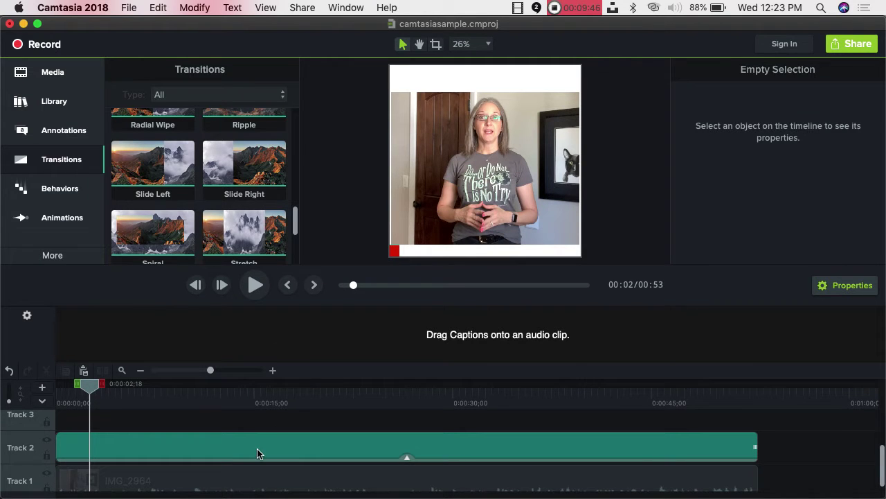
{"action": "left_click", "coordinate": [391, 251]}
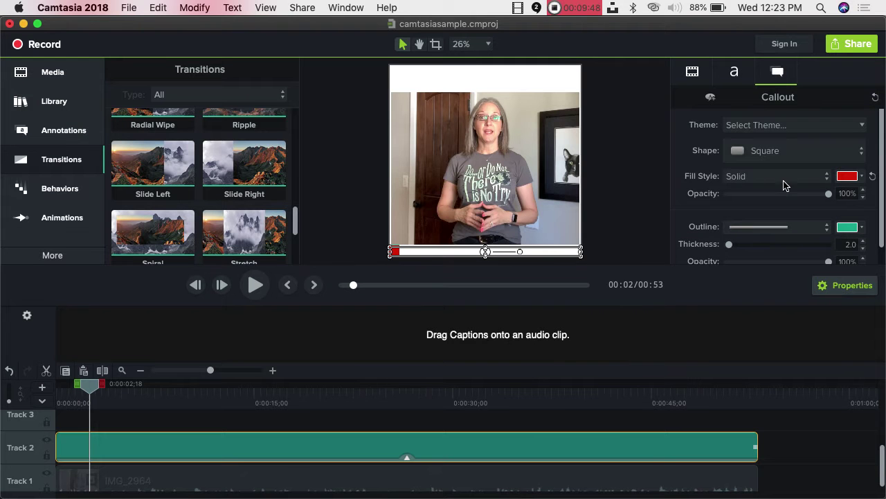
{"action": "left_click", "coordinate": [767, 179]}
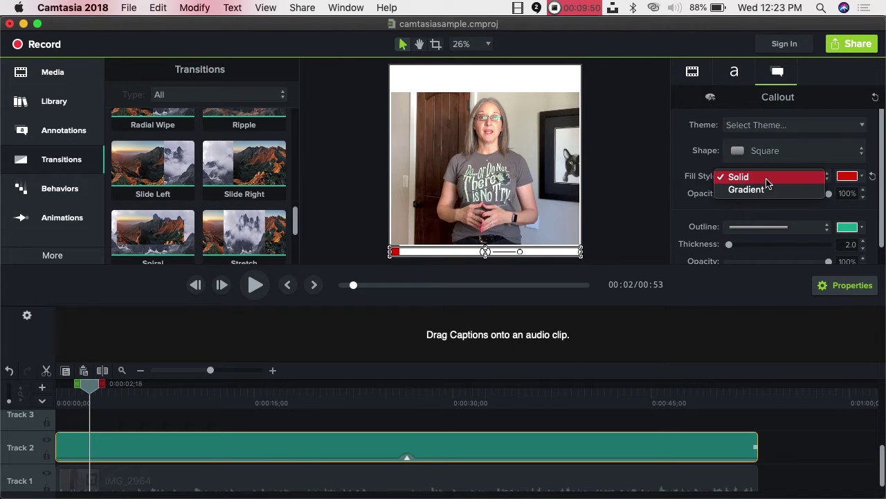
{"action": "left_click", "coordinate": [762, 191]}
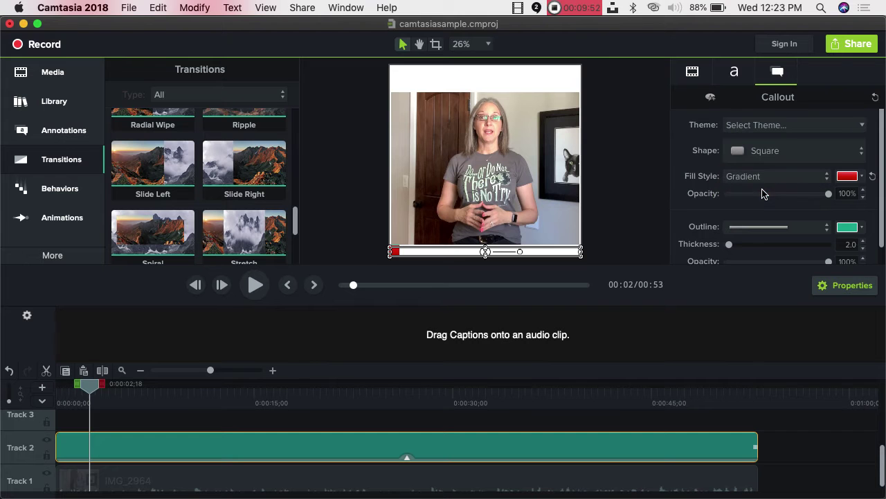
{"action": "left_click_drag", "start_coordinate": [637, 304], "coordinate": [637, 354]}
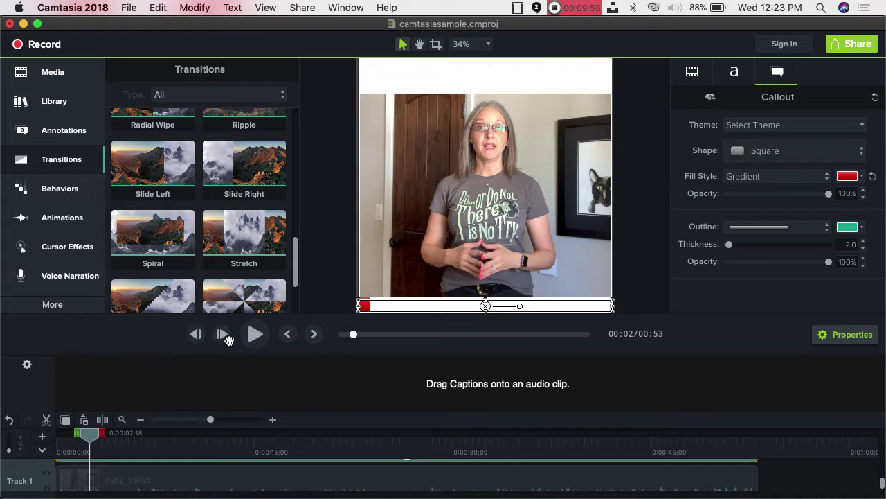
{"action": "left_click_drag", "start_coordinate": [90, 436], "coordinate": [271, 450]}
{"action": "left_click", "coordinate": [331, 271]}
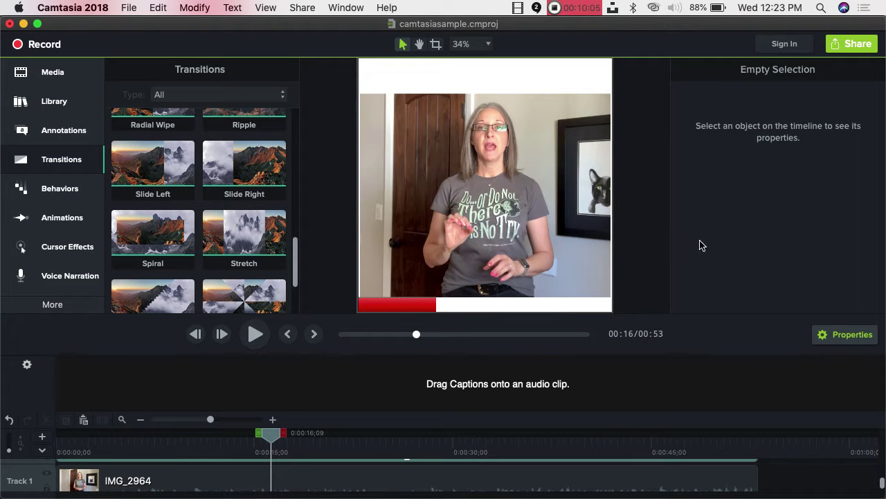
Set the callout strip's outline color to the saved bright red, #DC0505
{"action": "left_click", "coordinate": [427, 308]}
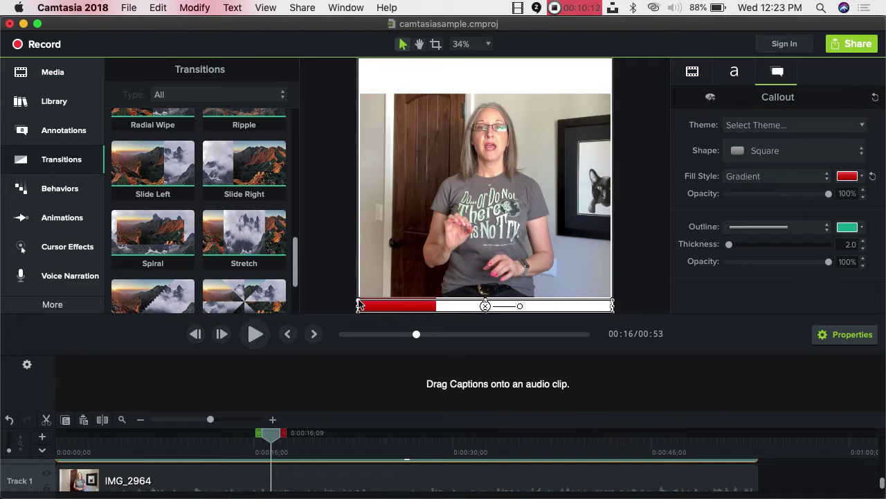
{"action": "left_click", "coordinate": [849, 228]}
{"action": "left_click", "coordinate": [808, 425]}
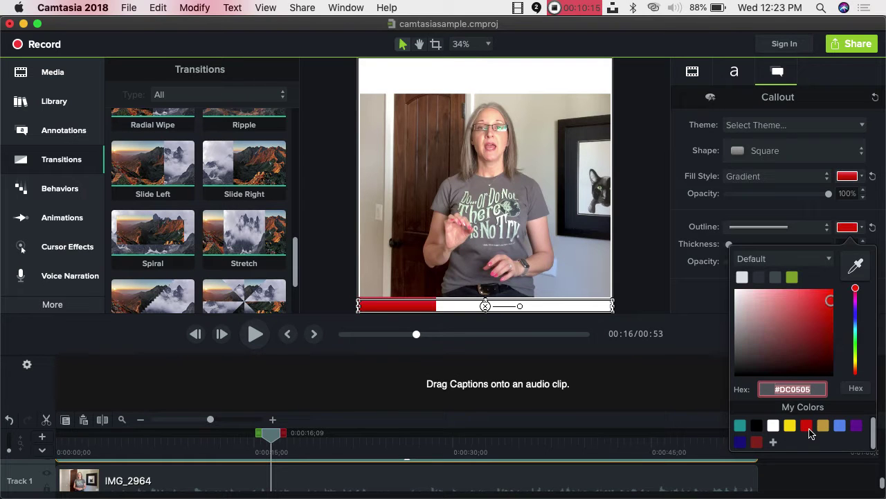
{"action": "left_click", "coordinate": [644, 255]}
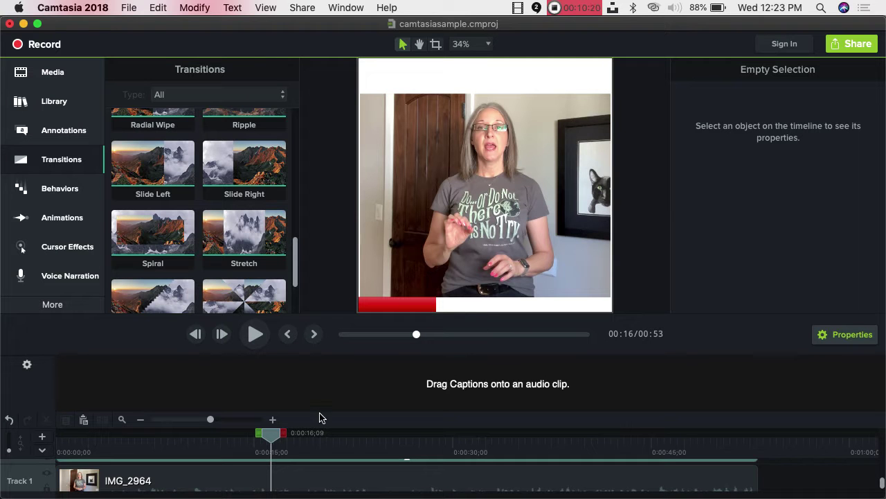
Enlarge the timeline area to show Tracks 1 to 4 and set the canvas zoom to Fit
{"action": "left_click_drag", "start_coordinate": [511, 356], "coordinate": [508, 263]}
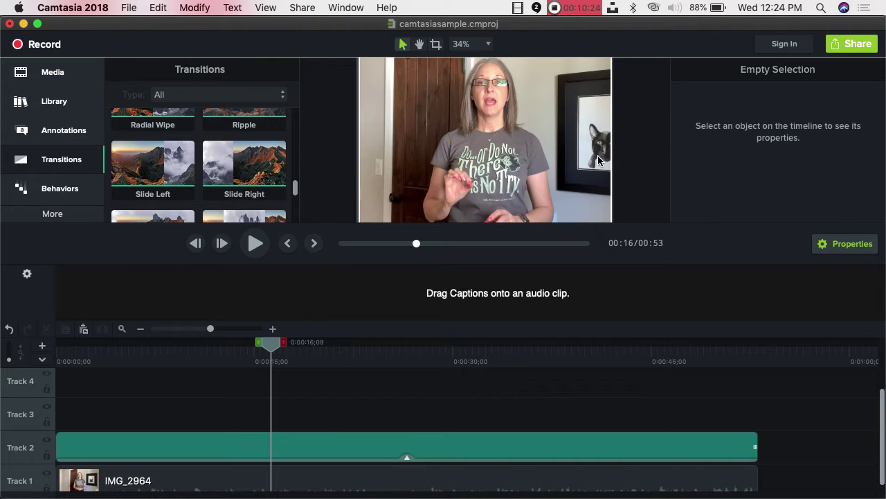
{"action": "scroll", "coordinate": [598, 156], "scroll_direction": "down", "scroll_amount": 3}
{"action": "scroll", "coordinate": [600, 161], "scroll_direction": "down", "scroll_amount": 1}
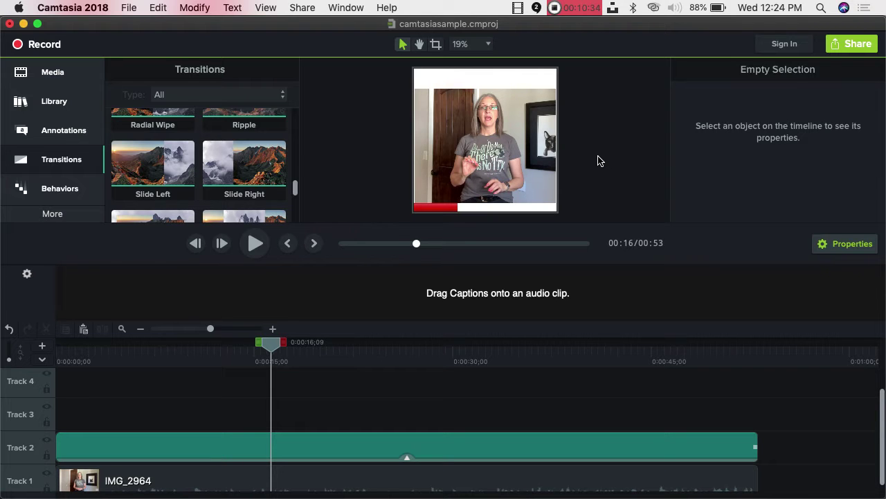
{"action": "left_click", "coordinate": [488, 44]}
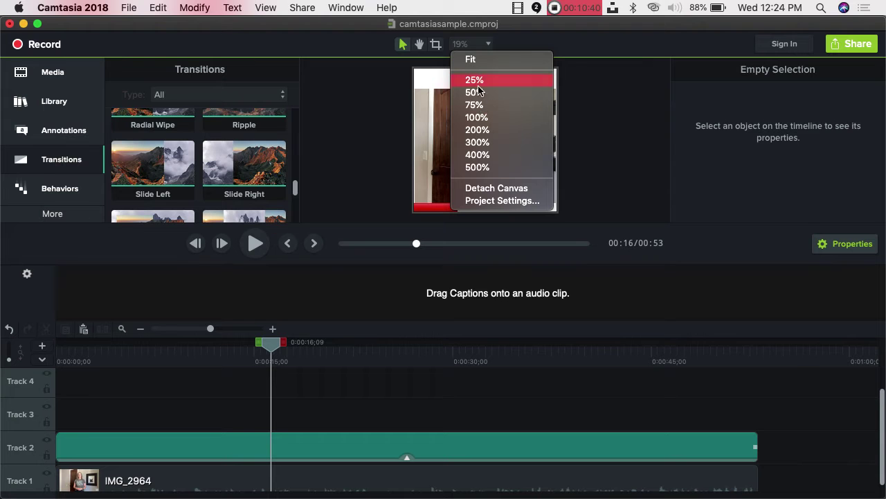
{"action": "left_click", "coordinate": [470, 61]}
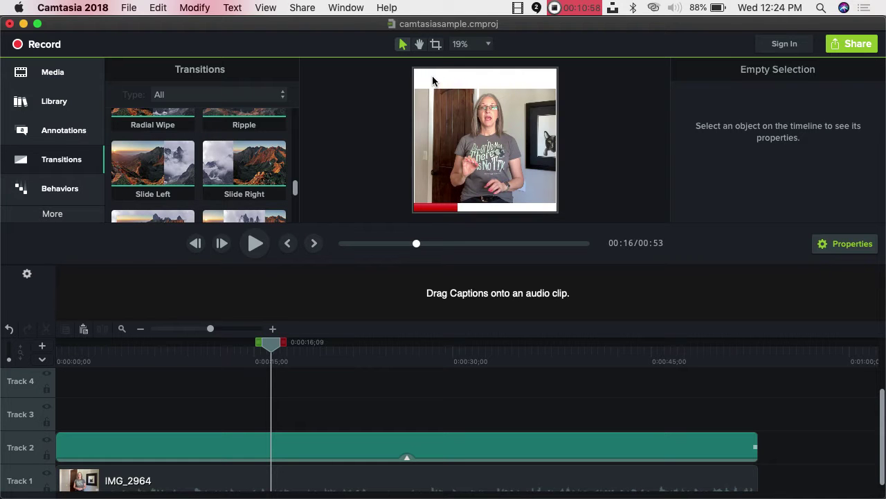
Add the bold plain-text ABC callout at the start of Track 3 and extend it to the end of the IMG_2964 clip
{"action": "left_click", "coordinate": [54, 132]}
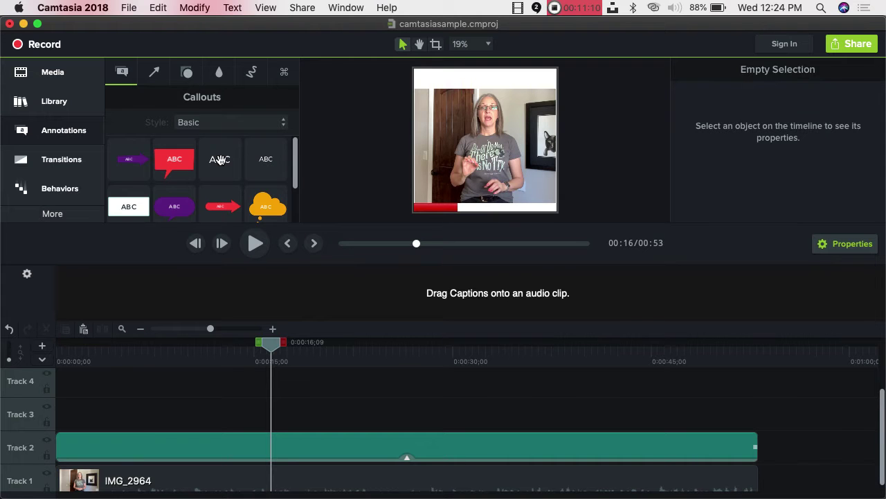
{"action": "left_click_drag", "start_coordinate": [220, 159], "coordinate": [55, 418]}
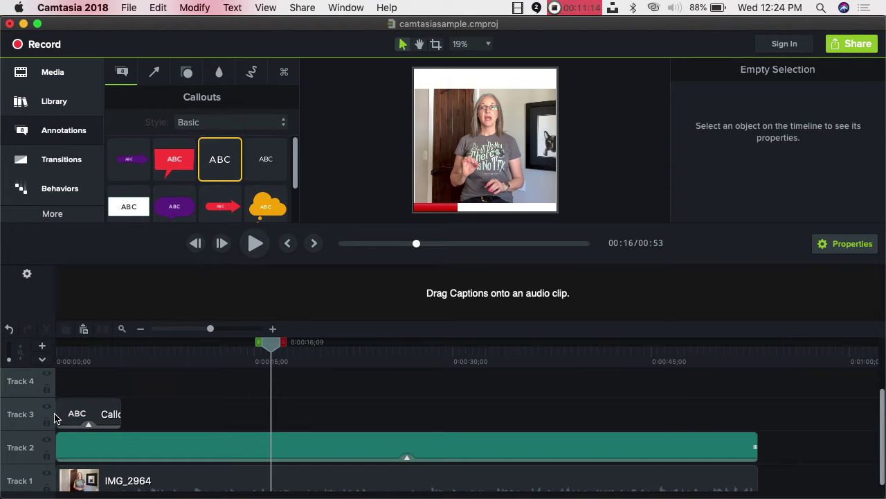
{"action": "left_click_drag", "start_coordinate": [119, 415], "coordinate": [756, 448]}
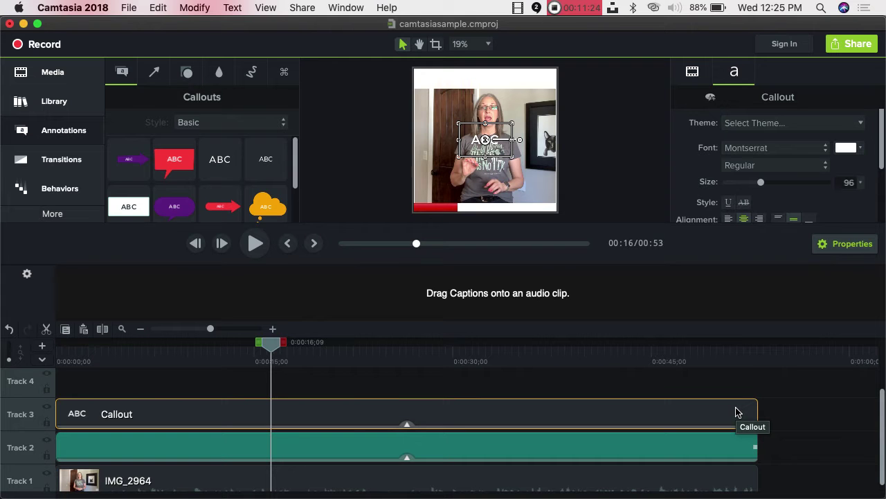
{"action": "left_click_drag", "start_coordinate": [757, 413], "coordinate": [227, 396]}
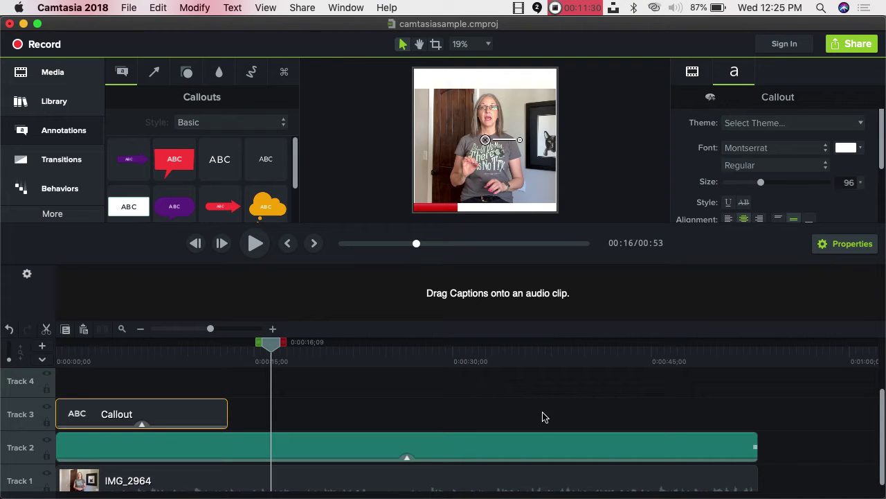
{"action": "left_click_drag", "start_coordinate": [228, 409], "coordinate": [448, 413]}
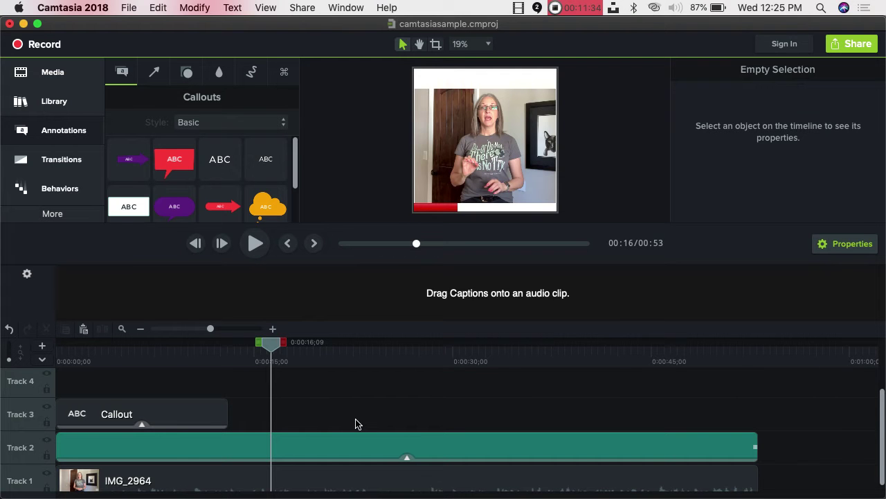
{"action": "left_click_drag", "start_coordinate": [226, 414], "coordinate": [757, 414]}
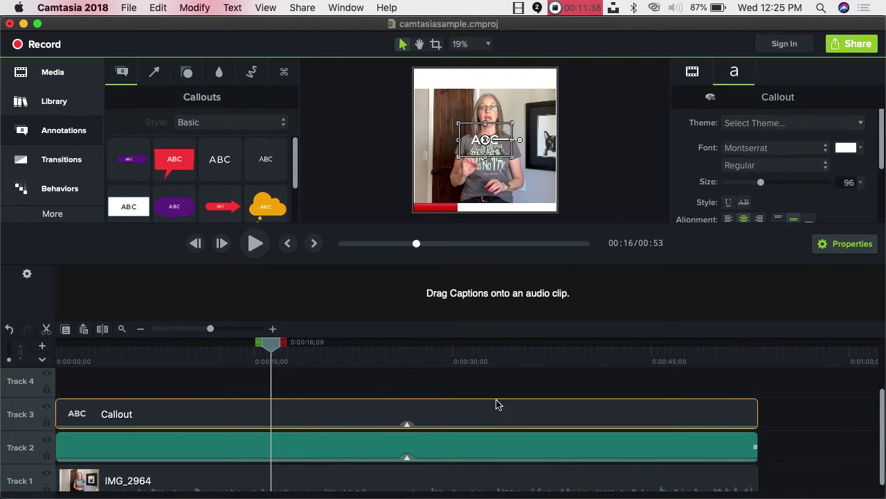
Replace the ABC text of the Track 3 callout with "STOP THE SCROLL!!!"
{"action": "double_click", "coordinate": [496, 144]}
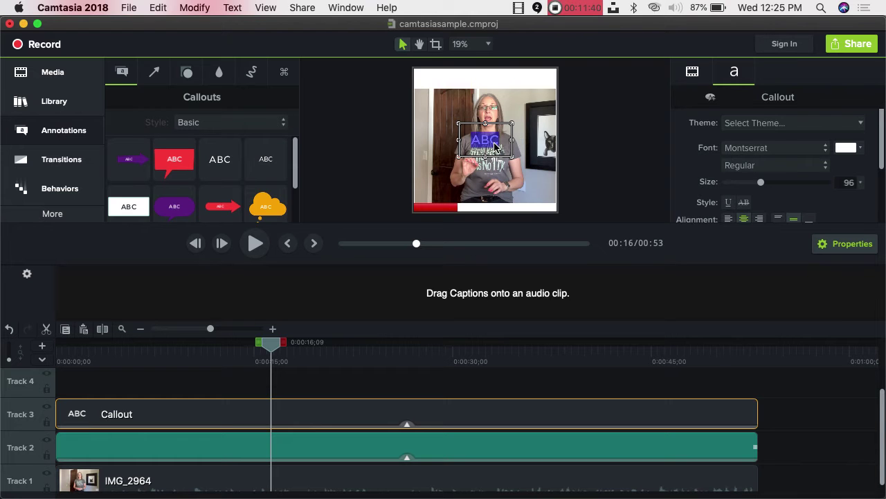
{"action": "type", "text": "STF TH"}
{"action": "key", "text": "BackSpace"}
{"action": "key", "text": "BackSpace"}
{"action": "key", "text": "BackSpace"}
{"action": "key", "text": "BackSpace"}
{"action": "type", "text": "OP THE"}
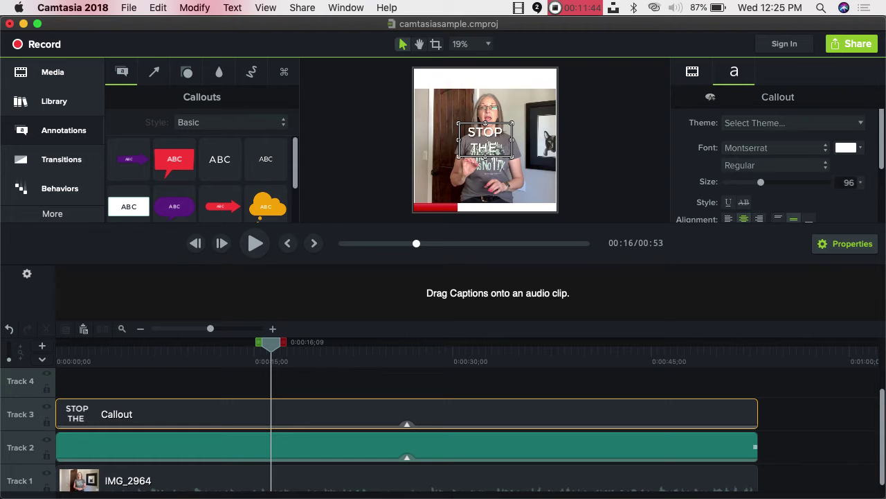
{"action": "type", "text": " SCROLL!!!"}
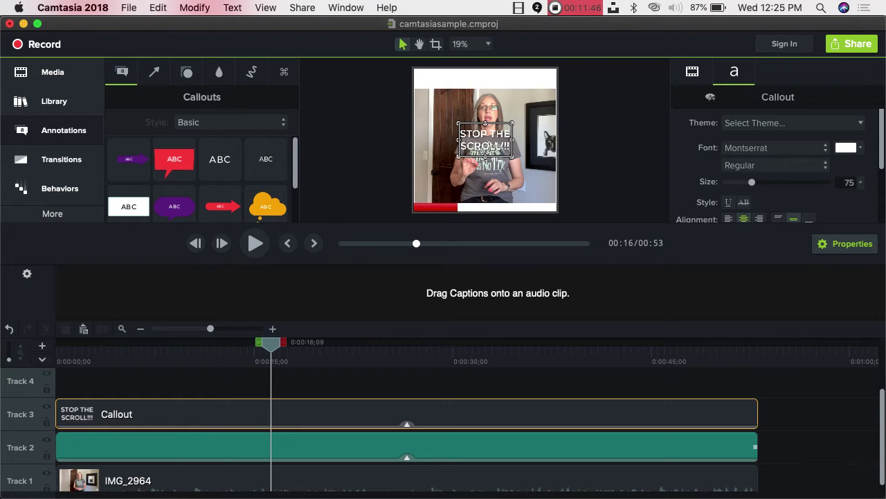
Widen the "STOP THE SCROLL!!!" callout to the full canvas width on one line and fit it into the white band above the video
{"action": "left_click", "coordinate": [621, 159]}
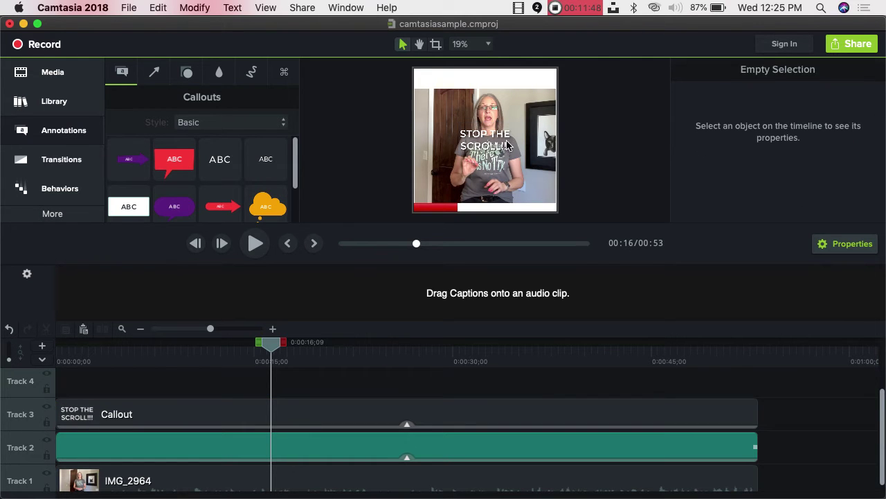
{"action": "left_click_drag", "start_coordinate": [501, 138], "coordinate": [558, 85]}
{"action": "left_click_drag", "start_coordinate": [461, 86], "coordinate": [418, 88]}
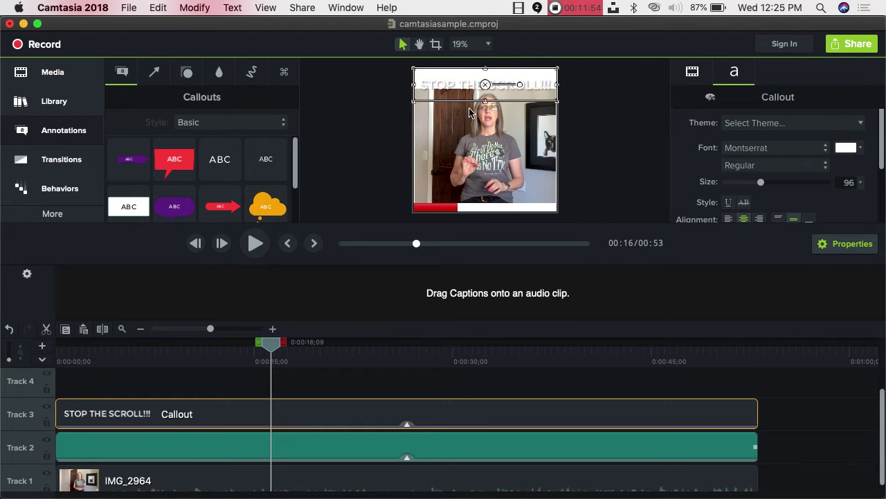
{"action": "left_click_drag", "start_coordinate": [486, 102], "coordinate": [485, 92]}
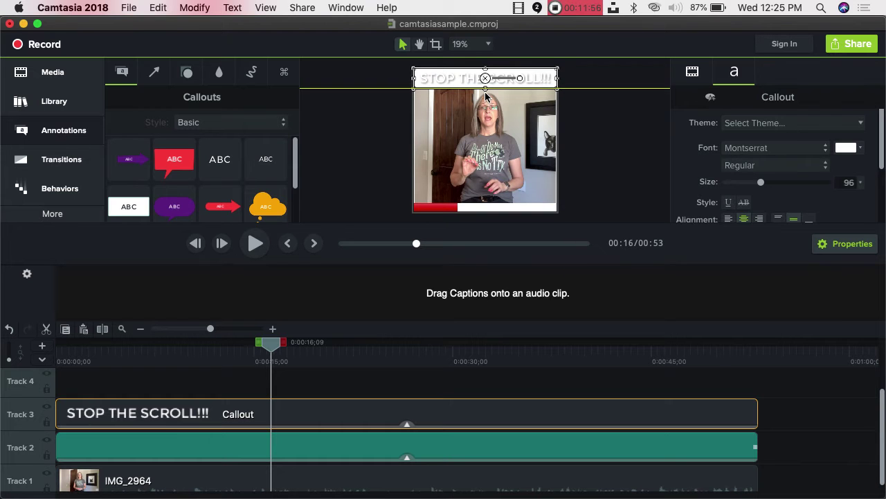
{"action": "left_click", "coordinate": [597, 87]}
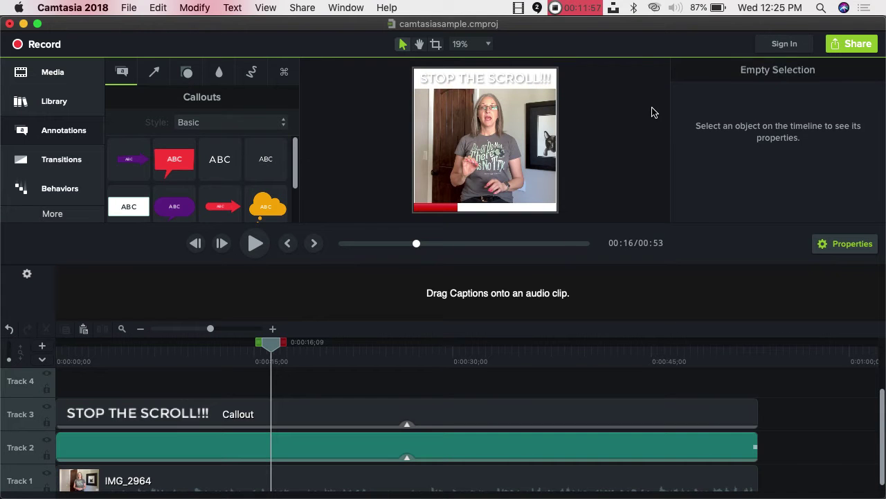
Set the headline callout's font to Day Poster Black NF and its text color to black, #000000
{"action": "left_click", "coordinate": [537, 83]}
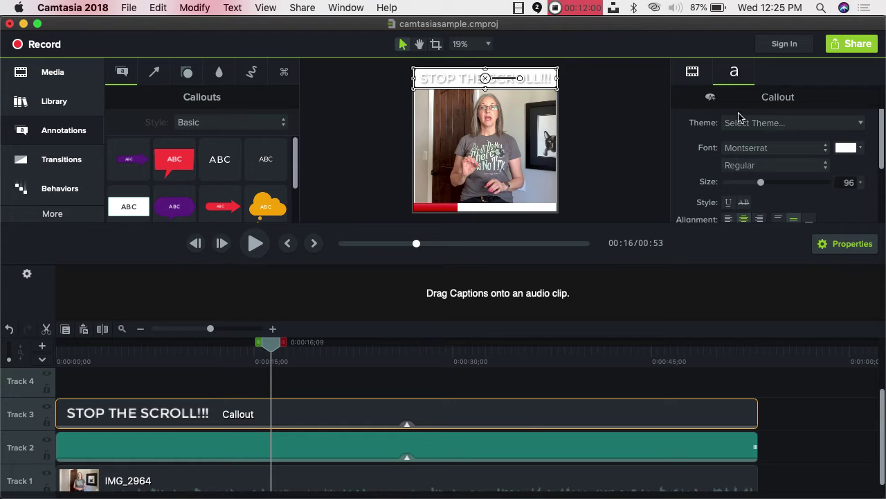
{"action": "left_click", "coordinate": [826, 150]}
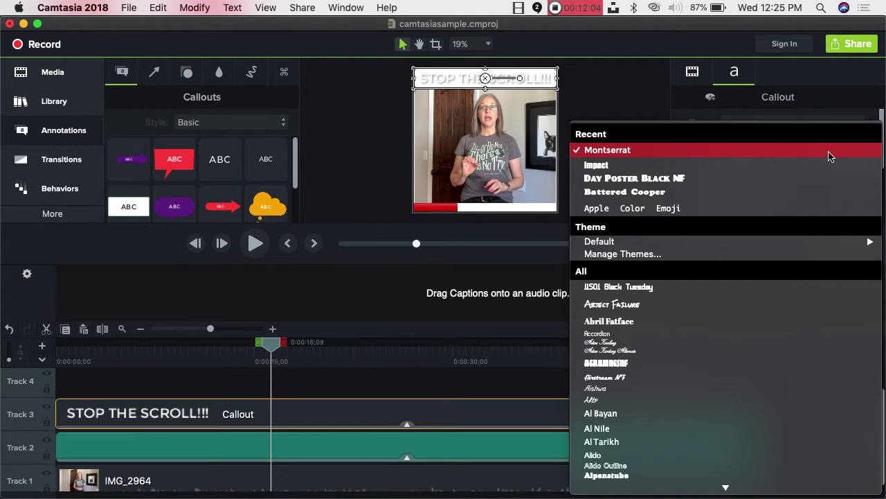
{"action": "left_click", "coordinate": [793, 179]}
{"action": "left_click", "coordinate": [865, 150]}
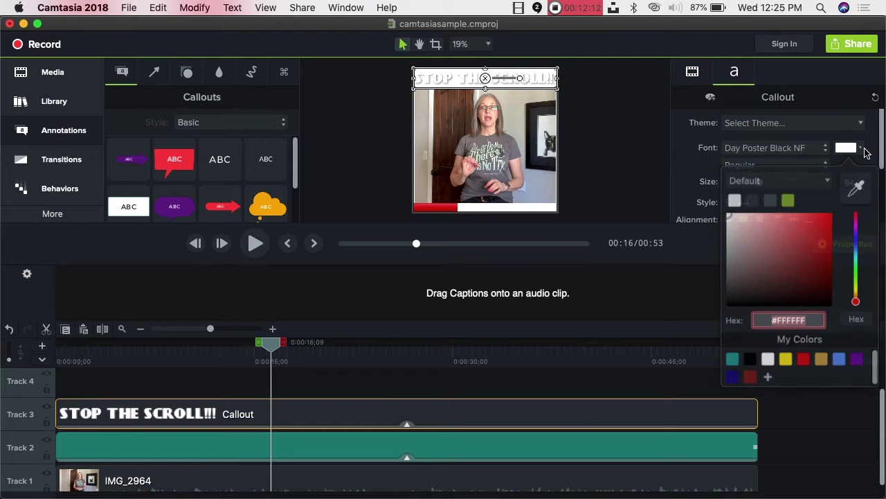
{"action": "left_click", "coordinate": [756, 347]}
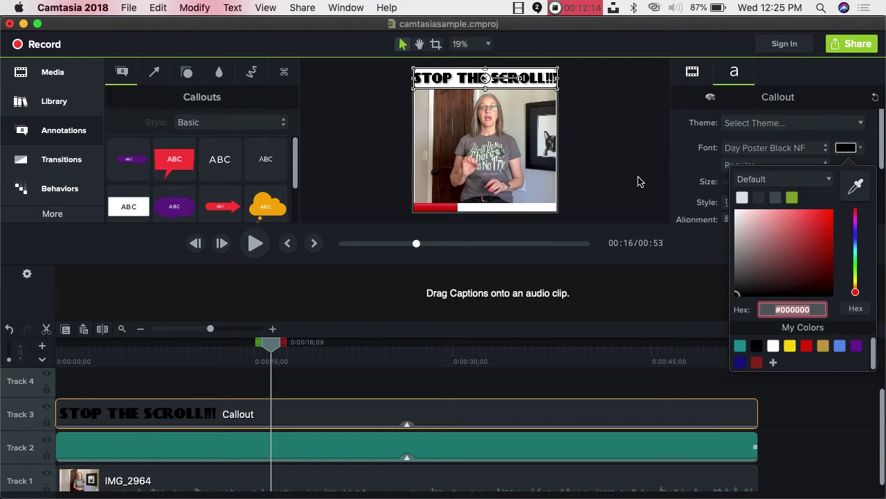
{"action": "left_click", "coordinate": [704, 178]}
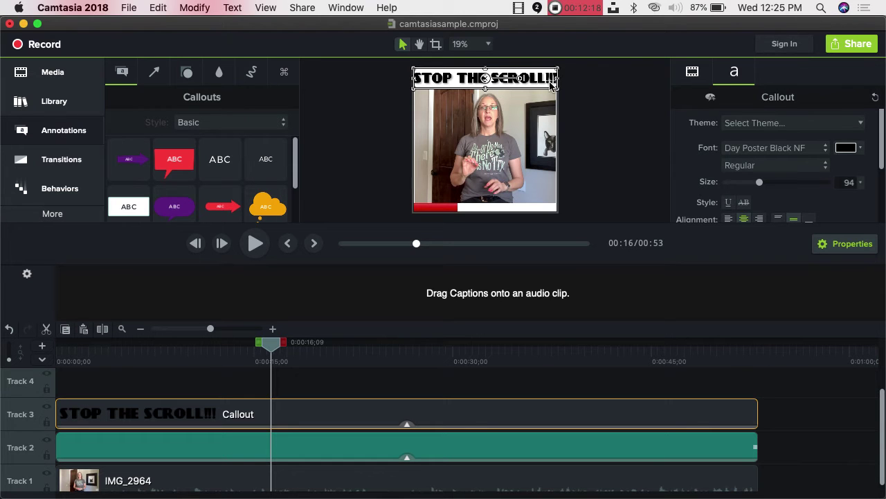
Reduce the "STOP THE SCROLL!!!" headline's font size to 90
{"action": "left_click", "coordinate": [861, 182]}
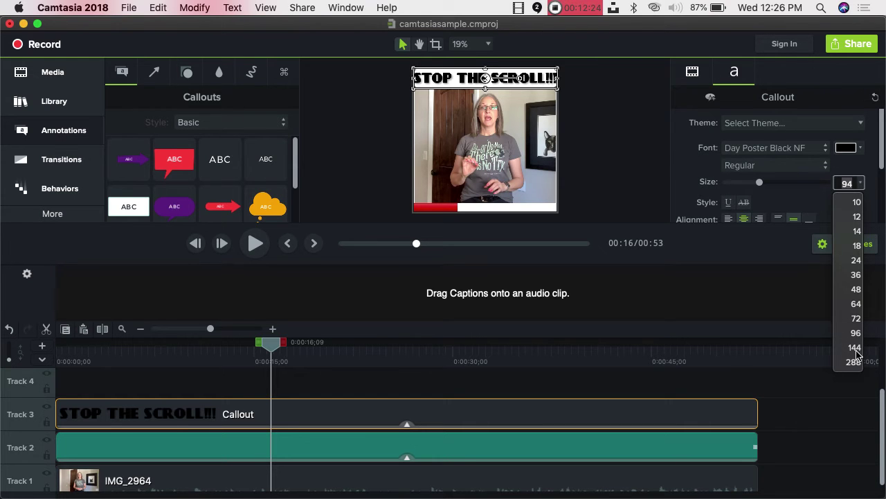
{"action": "type", "text": "9"}
{"action": "key", "text": "Return"}
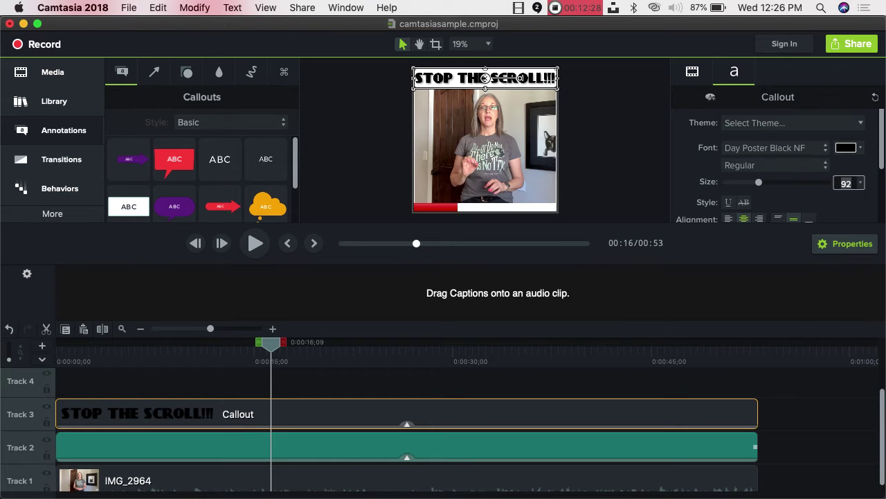
{"action": "left_click", "coordinate": [644, 107]}
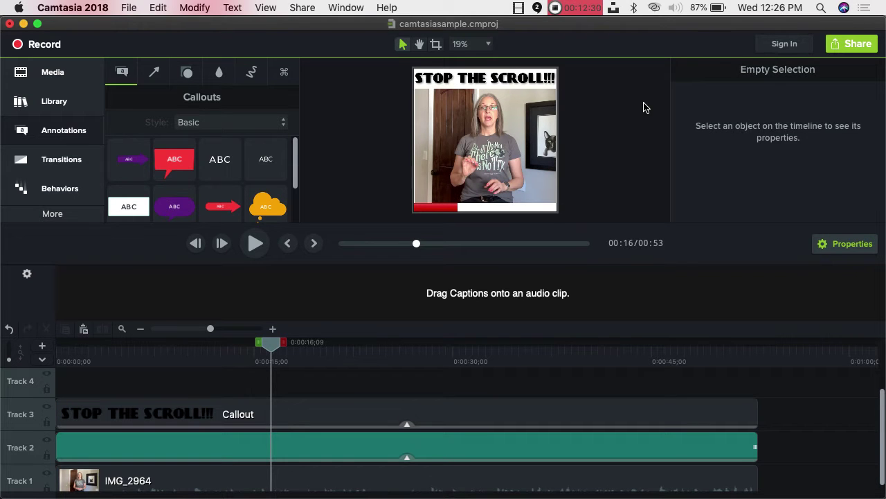
{"action": "left_click", "coordinate": [549, 78]}
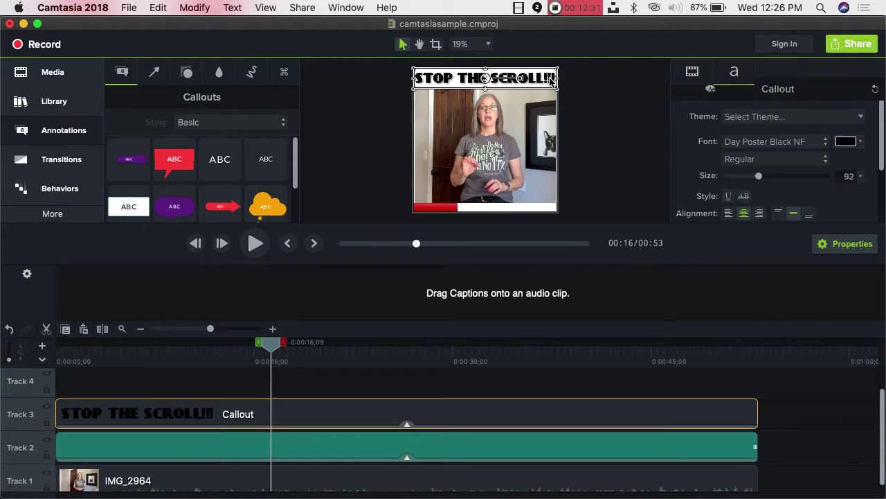
{"action": "left_click", "coordinate": [861, 187]}
{"action": "type", "text": "90"}
{"action": "key", "text": "Return"}
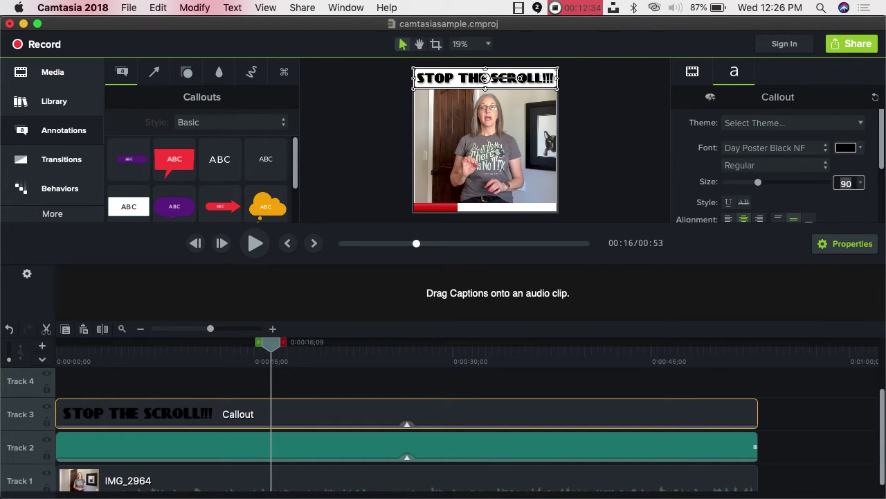
{"action": "left_click", "coordinate": [641, 175]}
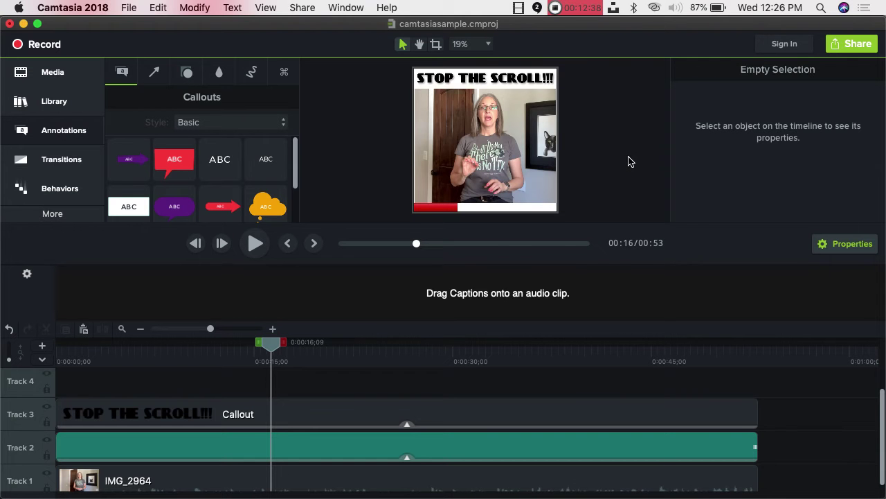
Apply the Pulsating behavior to the headline callout on Track 3
{"action": "left_click", "coordinate": [526, 82]}
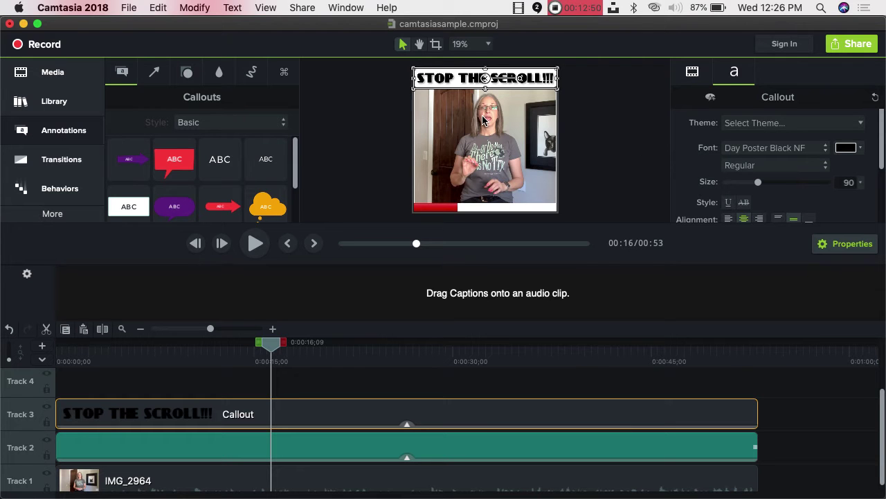
{"action": "left_click", "coordinate": [66, 194]}
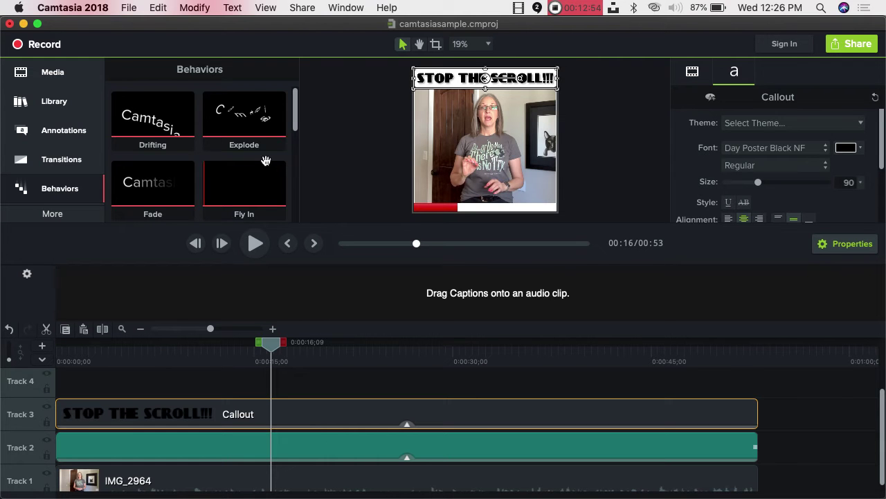
{"action": "scroll", "coordinate": [266, 160], "scroll_direction": "down", "scroll_amount": 5}
{"action": "scroll", "coordinate": [265, 160], "scroll_direction": "down", "scroll_amount": 3}
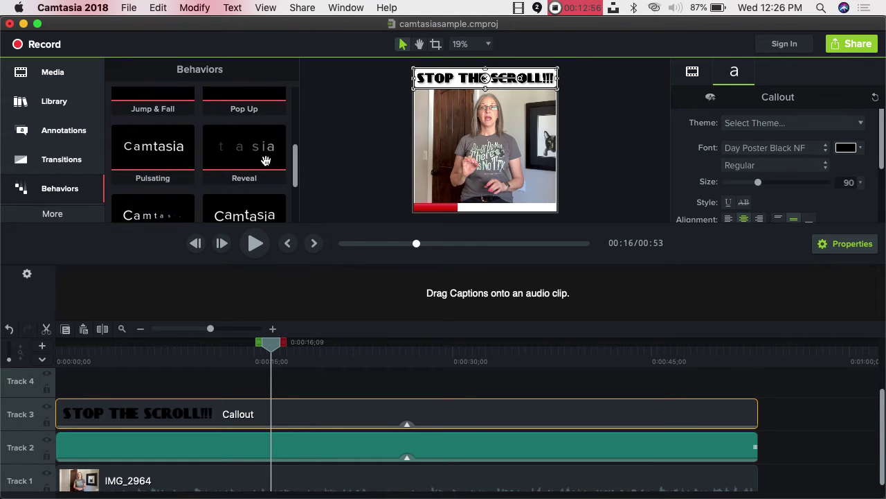
{"action": "left_click", "coordinate": [133, 142]}
{"action": "left_click_drag", "start_coordinate": [134, 143], "coordinate": [184, 416]}
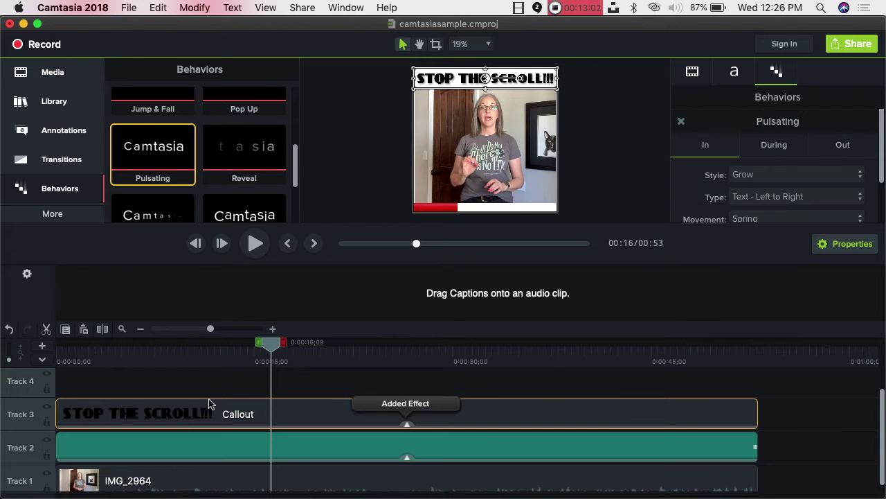
Play the video from the start to check the headline's Pulsating animation
{"action": "left_click_drag", "start_coordinate": [271, 343], "coordinate": [68, 353]}
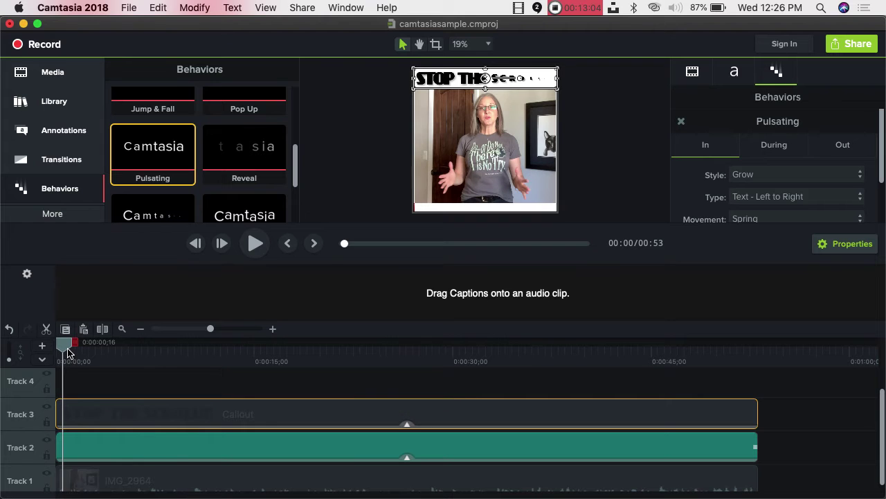
{"action": "left_click", "coordinate": [255, 243]}
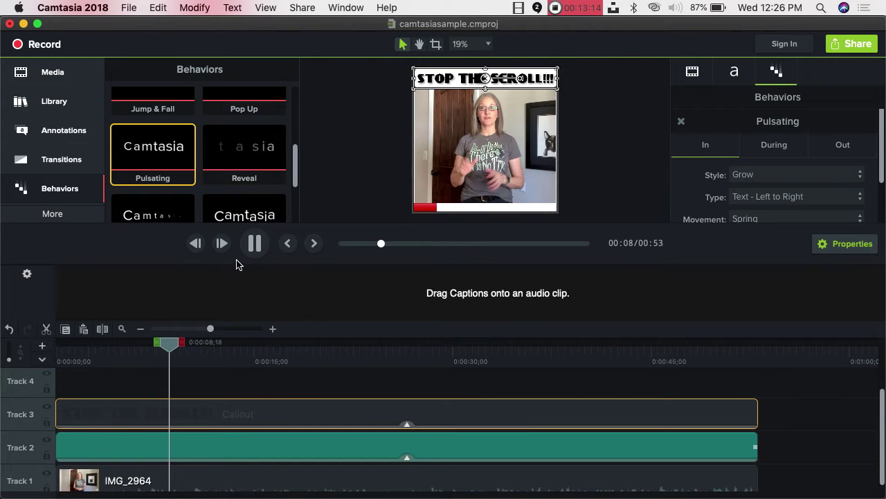
{"action": "left_click", "coordinate": [252, 245]}
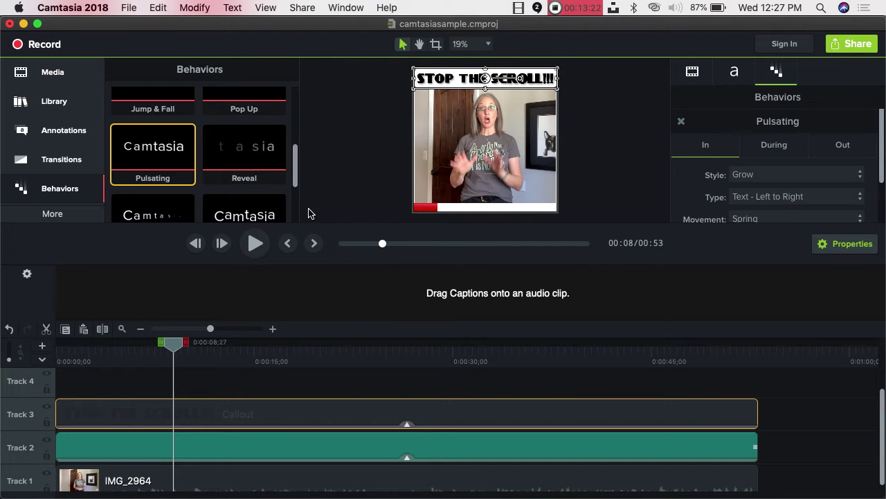
{"action": "left_click", "coordinate": [595, 179]}
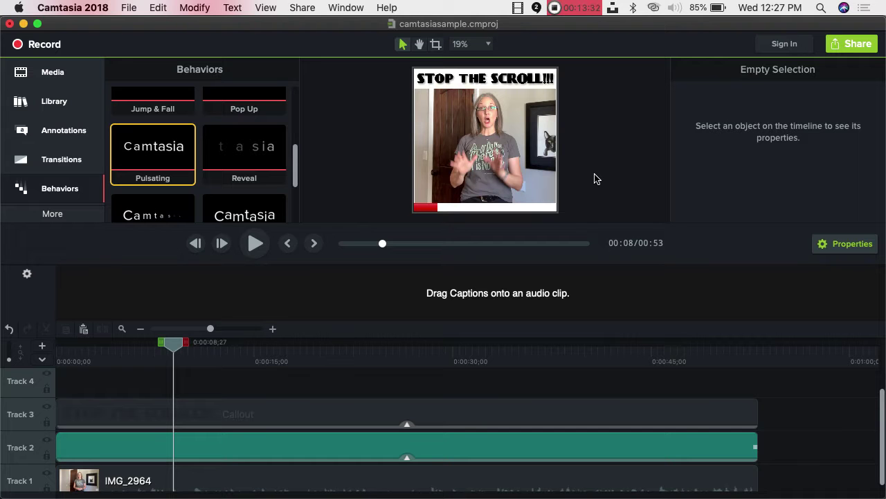
Return the playhead to the start of the timeline and add the Captions audio effect to the IMG_2964 clip on Track 1
{"action": "left_click", "coordinate": [76, 130]}
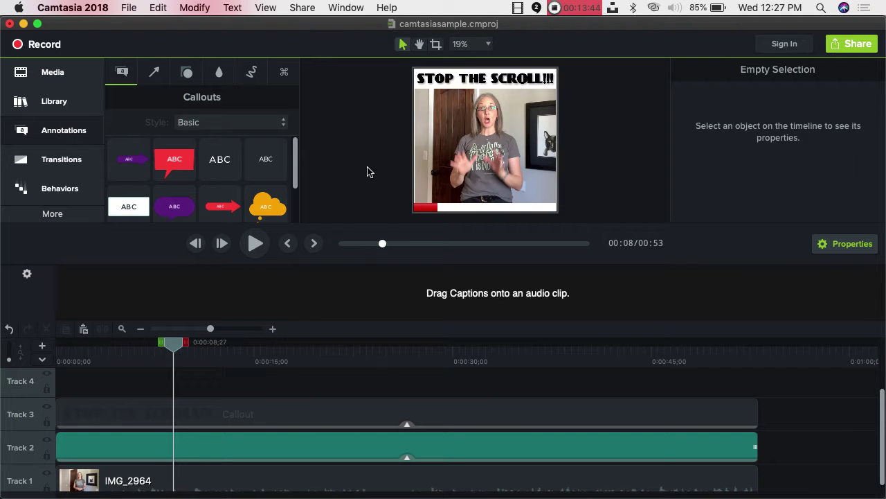
{"action": "left_click_drag", "start_coordinate": [173, 348], "coordinate": [61, 348]}
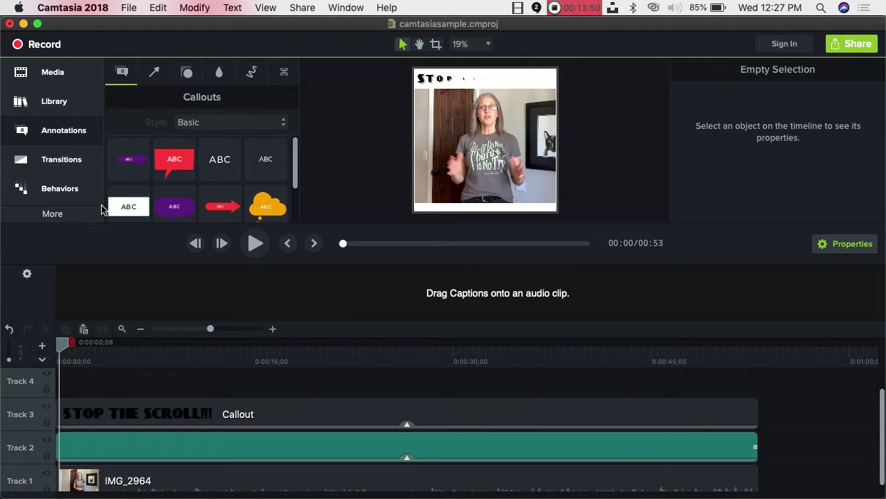
{"action": "left_click", "coordinate": [75, 218]}
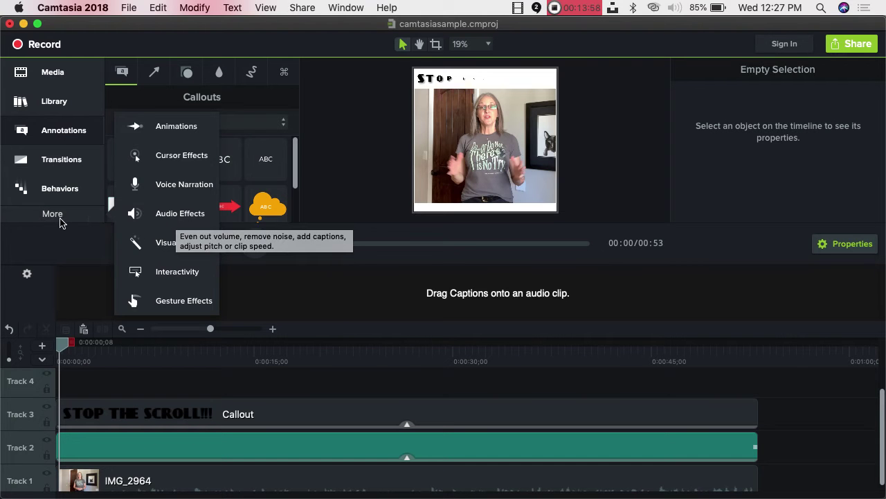
{"action": "left_click", "coordinate": [72, 248]}
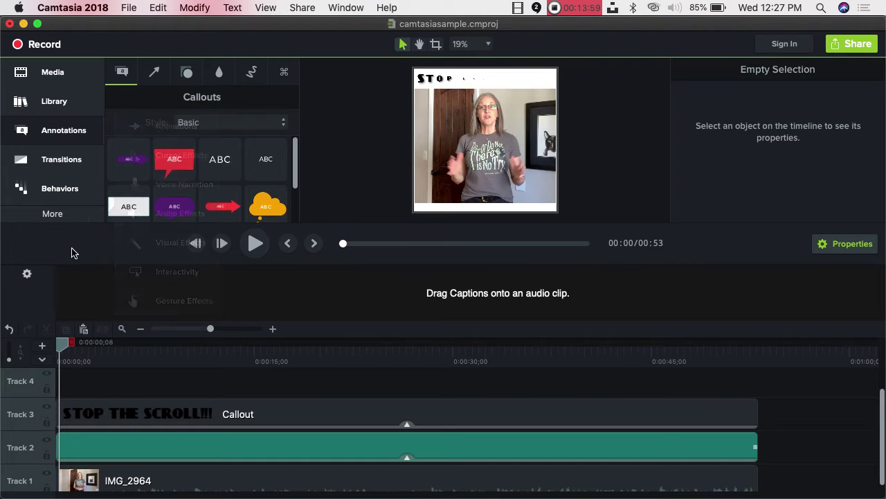
{"action": "left_click", "coordinate": [56, 215]}
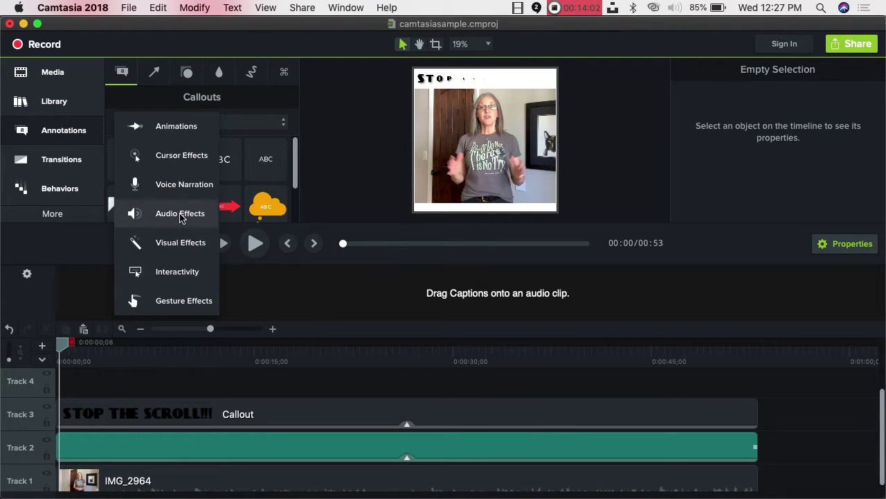
{"action": "left_click", "coordinate": [180, 214]}
{"action": "scroll", "coordinate": [238, 182], "scroll_direction": "down", "scroll_amount": 4}
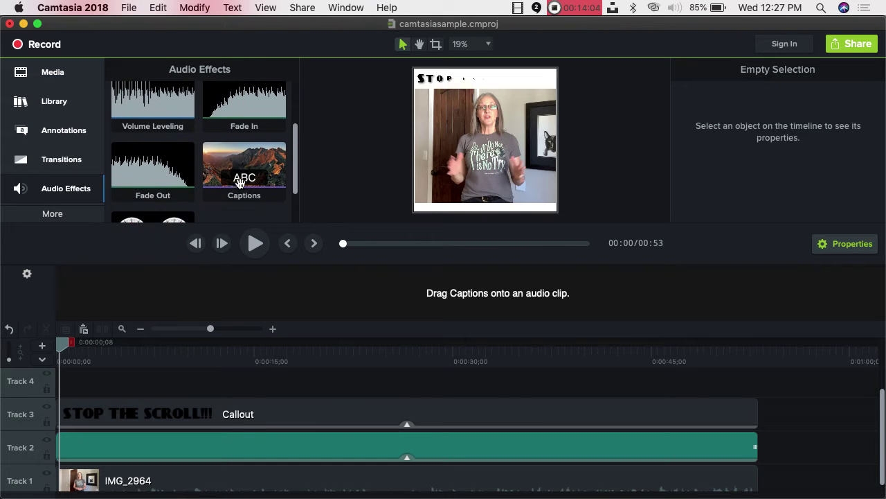
{"action": "scroll", "coordinate": [239, 182], "scroll_direction": "down", "scroll_amount": 2}
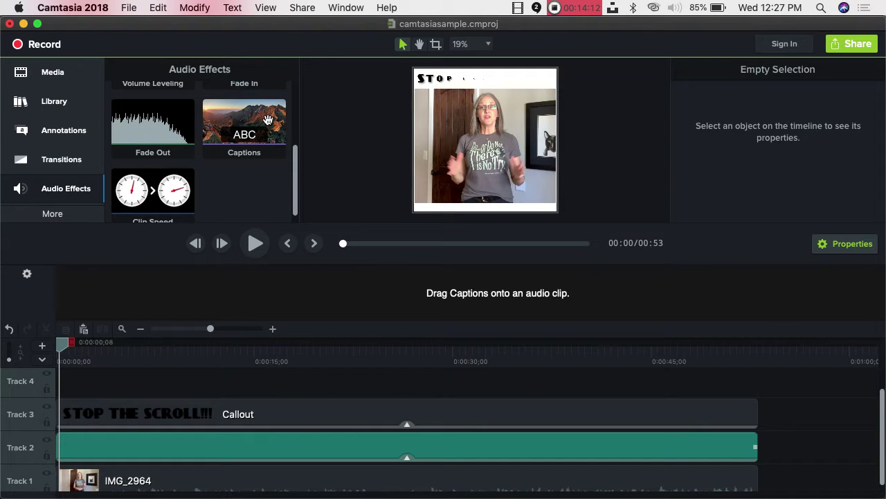
{"action": "left_click_drag", "start_coordinate": [229, 116], "coordinate": [137, 487]}
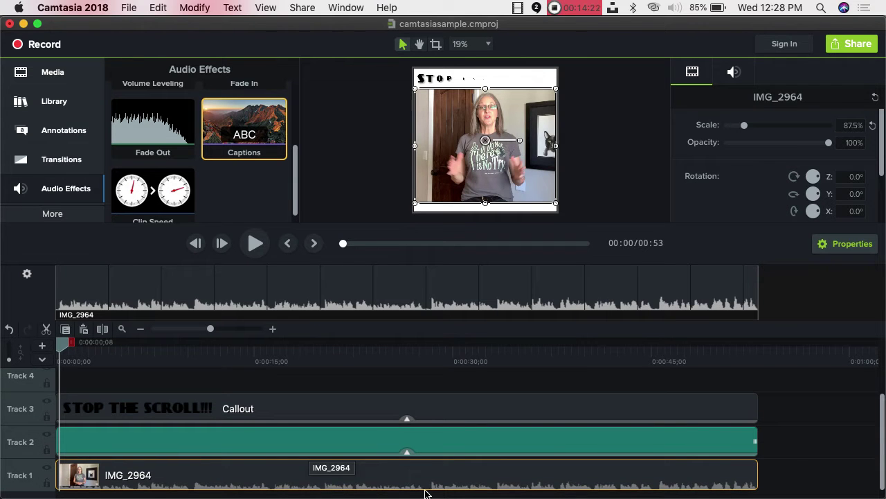
Raise the audio gain of the IMG_2964 clip to 239%
{"action": "left_click", "coordinate": [736, 72]}
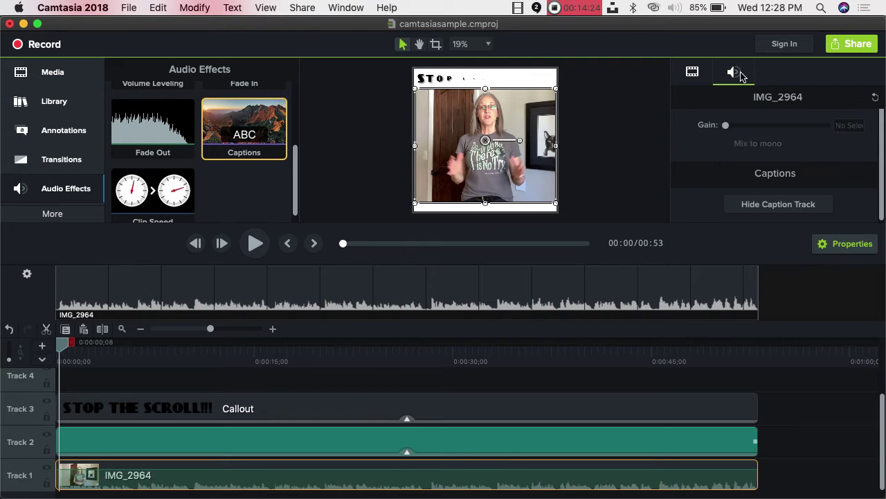
{"action": "left_click_drag", "start_coordinate": [793, 129], "coordinate": [829, 128]}
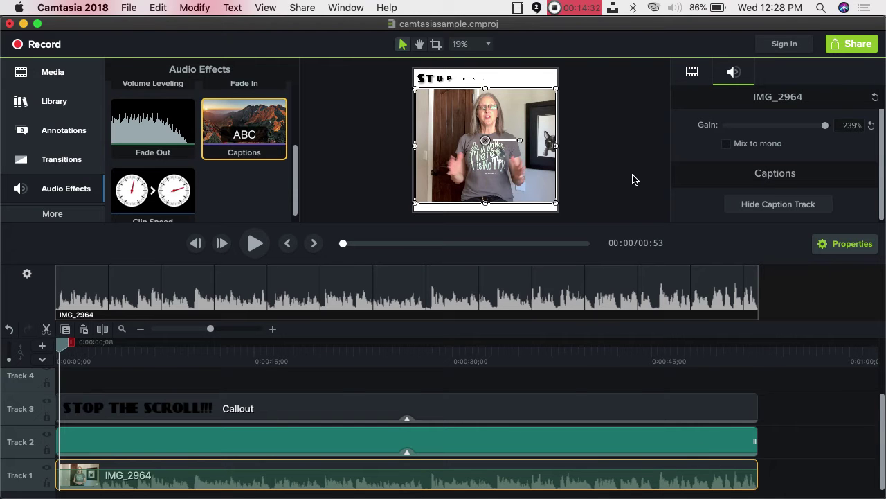
{"action": "left_click", "coordinate": [364, 181]}
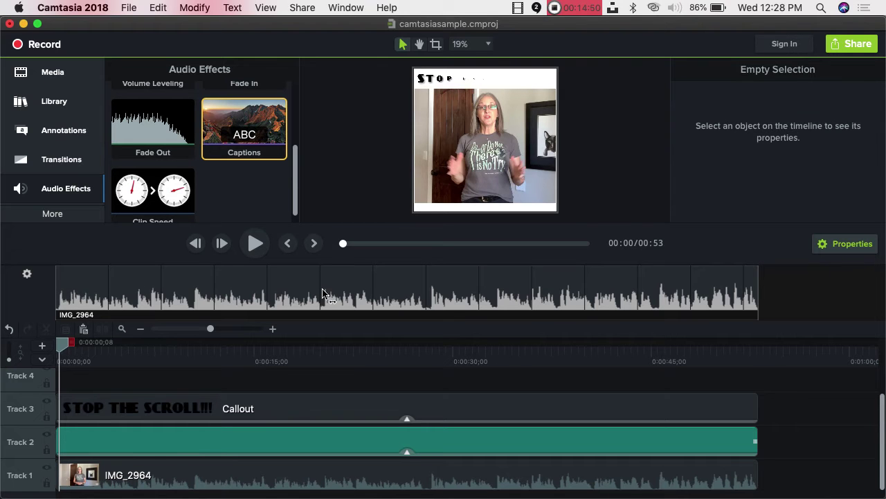
Caption the first segment of the IMG_2964 clip with "This Wednesday we will finish up the Nitty Gritty of Content Creation"
{"action": "left_click", "coordinate": [95, 297]}
{"action": "type", "text": "This Wedn"}
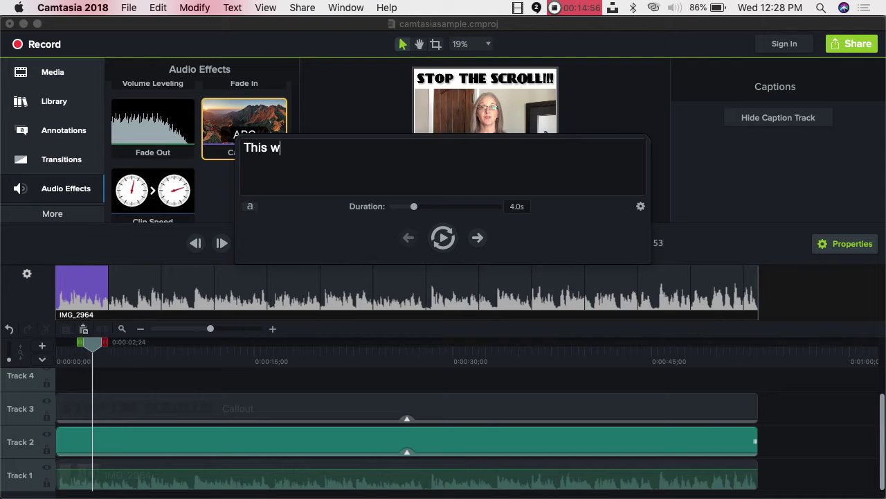
{"action": "type", "text": "esday we will finish up the n"}
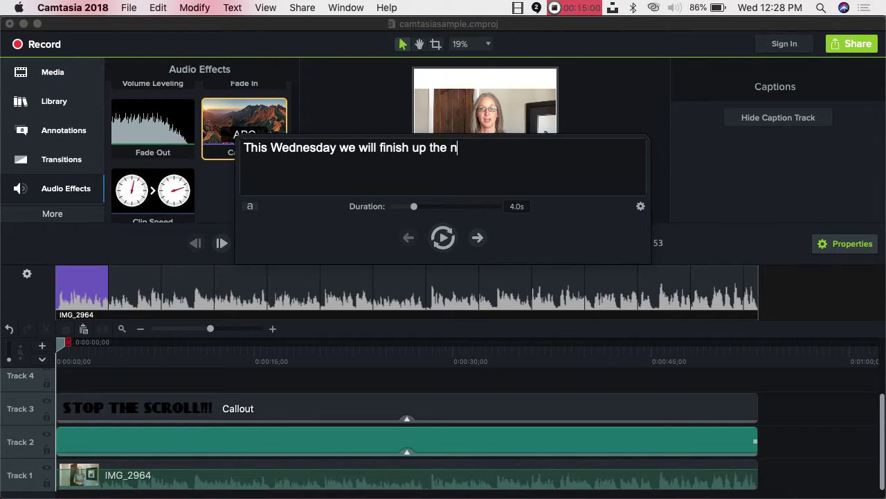
{"action": "type", "text": "Nitty Gritty of Content Creation"}
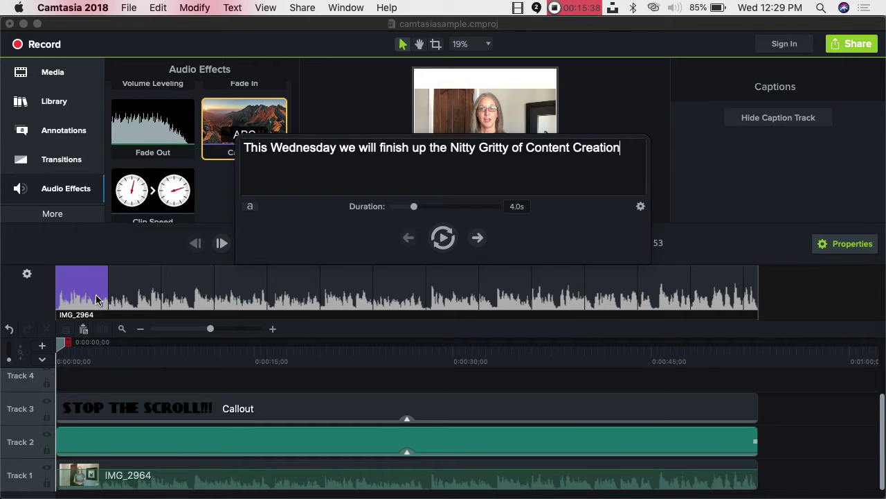
Caption the second four-second segment with "For Facebook Ad series. That will leave us with a final class"
{"action": "left_click", "coordinate": [126, 287]}
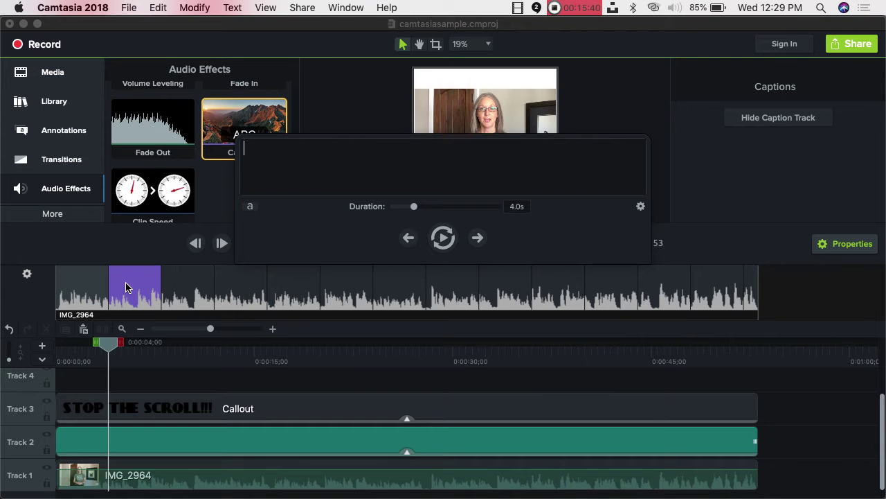
{"action": "type", "text": "For Fa"}
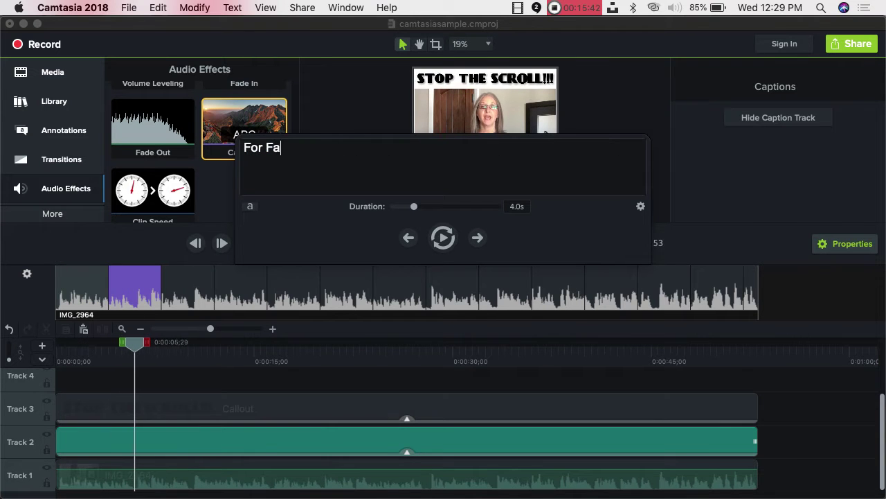
{"action": "type", "text": "cebook Ad swri"}
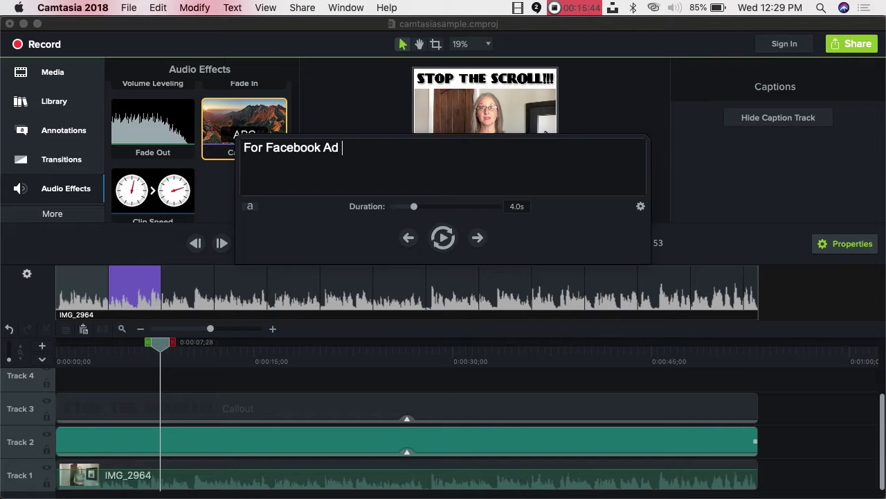
{"action": "key", "text": "BackSpace"}
{"action": "key", "text": "BackSpace"}
{"action": "type", "text": "eries. "}
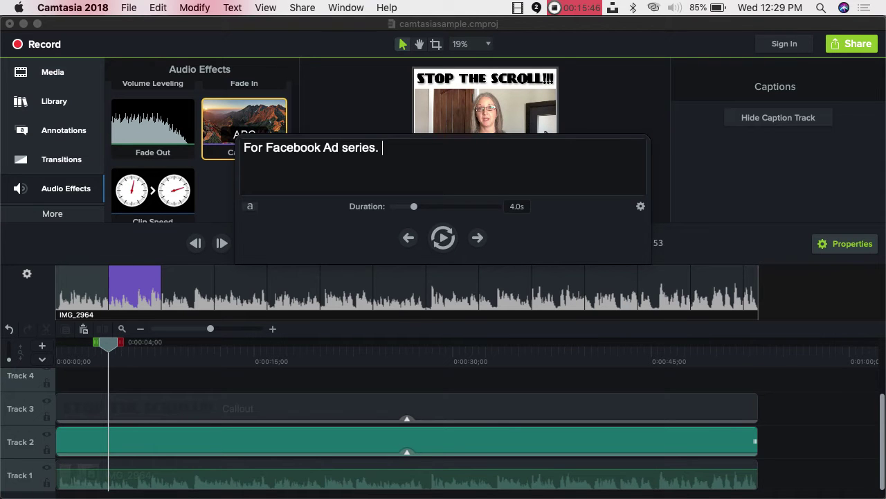
{"action": "type", "text": "That will leave us with"}
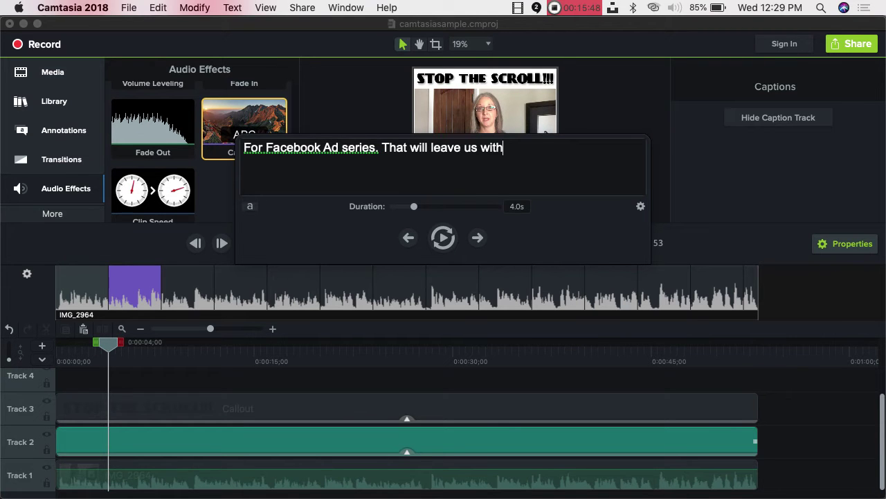
{"action": "type", "text": " a final class"}
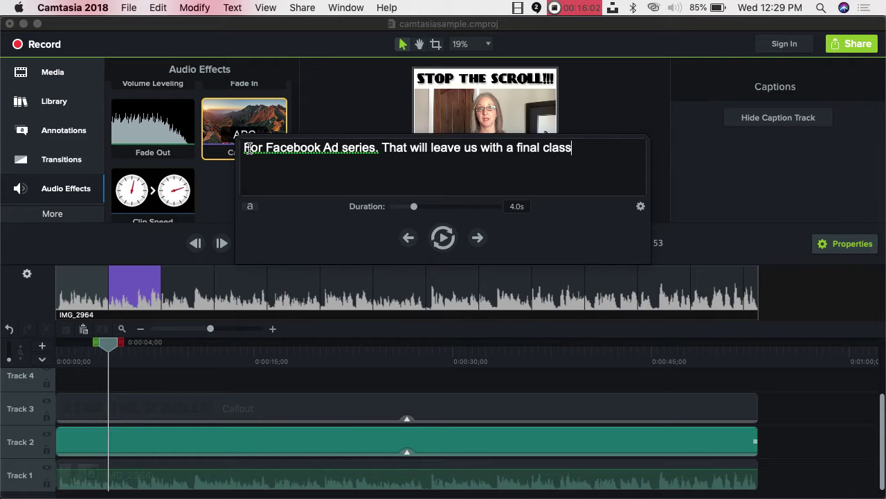
{"action": "left_click", "coordinate": [248, 148]}
{"action": "left_click", "coordinate": [255, 165]}
{"action": "left_click", "coordinate": [584, 149]}
Caption the third four-second segment with "October for launching the ad. Normally we take off in November"
{"action": "left_click", "coordinate": [196, 294]}
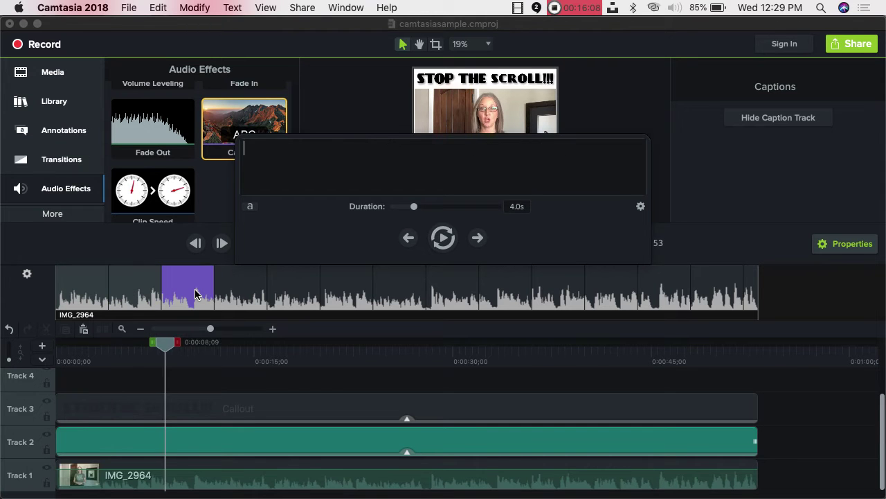
{"action": "type", "text": "October "}
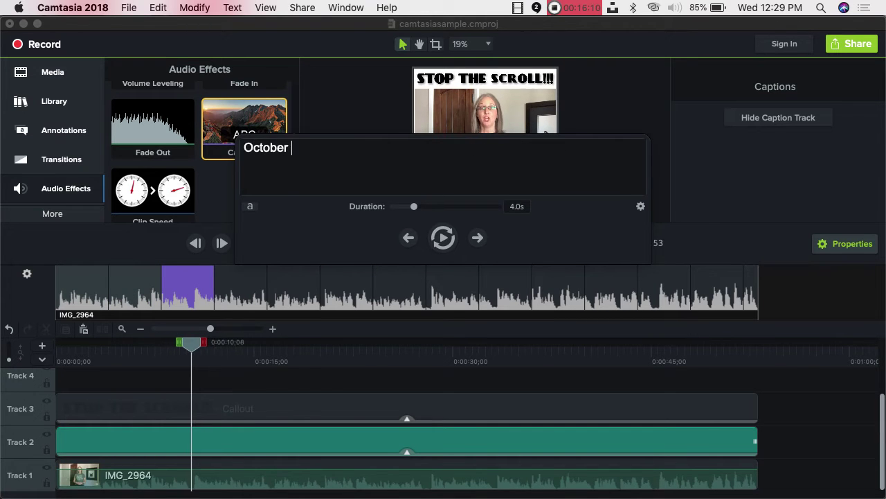
{"action": "type", "text": "for launching "}
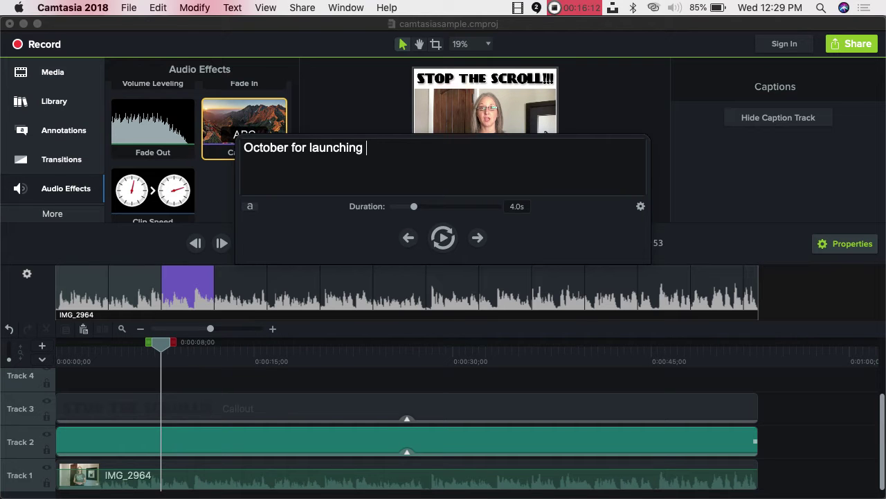
{"action": "type", "text": "the ad. Normally we take off in"}
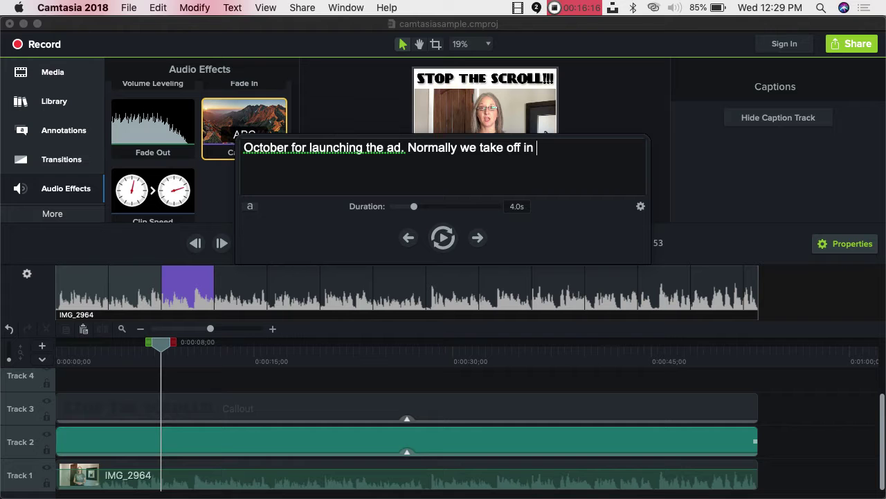
{"action": "type", "text": " November"}
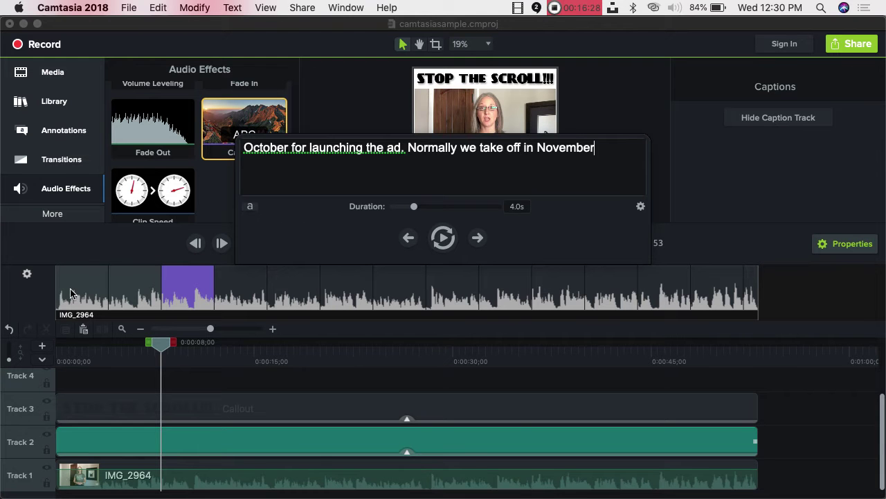
Shorten "we will" to "we'll" in the first caption
{"action": "left_click", "coordinate": [96, 290]}
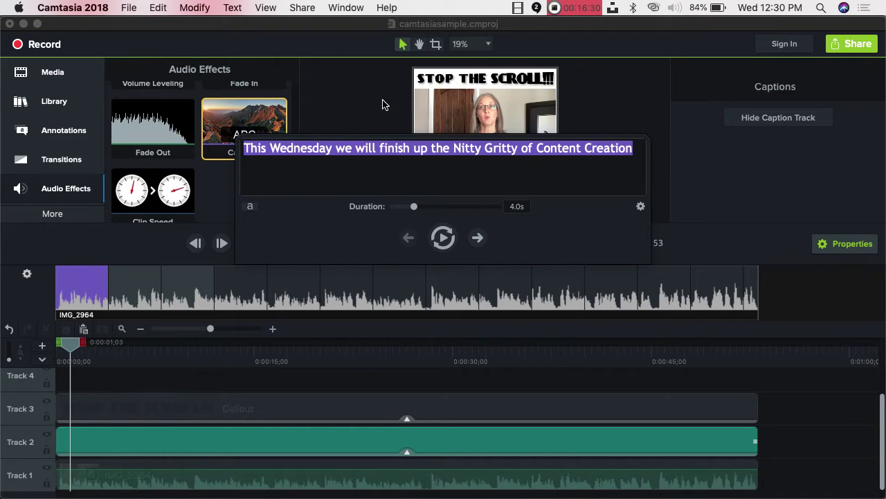
{"action": "left_click", "coordinate": [369, 147]}
{"action": "key", "text": "BackSpace"}
{"action": "key", "text": "BackSpace"}
{"action": "key", "text": "BackSpace"}
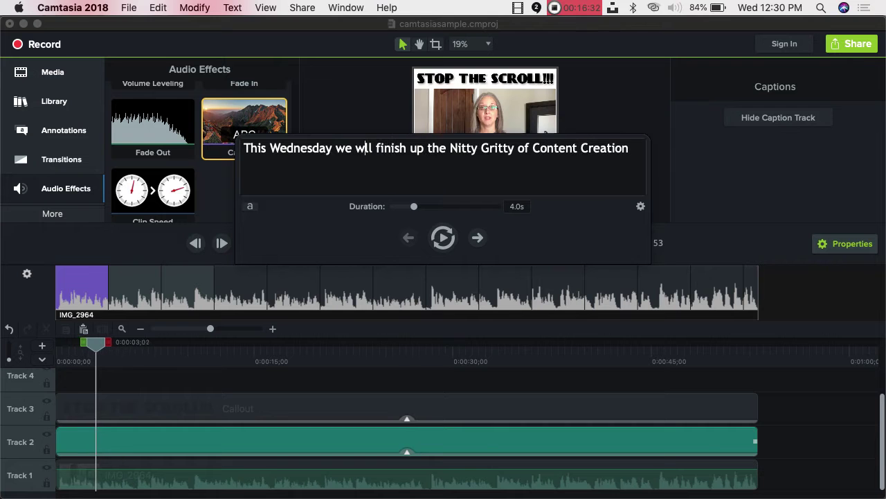
{"action": "type", "text": "'"}
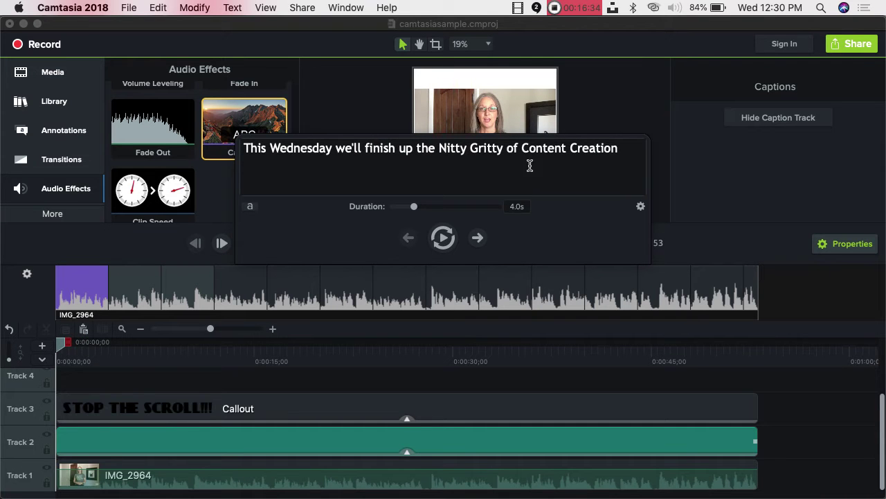
Replace "For" with lowercase "in our" at the beginning of the second caption
{"action": "left_click", "coordinate": [143, 286]}
{"action": "left_click", "coordinate": [259, 152]}
{"action": "key", "text": "BackSpace"}
{"action": "key", "text": "BackSpace"}
{"action": "key", "text": "BackSpace"}
{"action": "type", "text": "In our Facebook Ad series. That will leave us with a final class"}
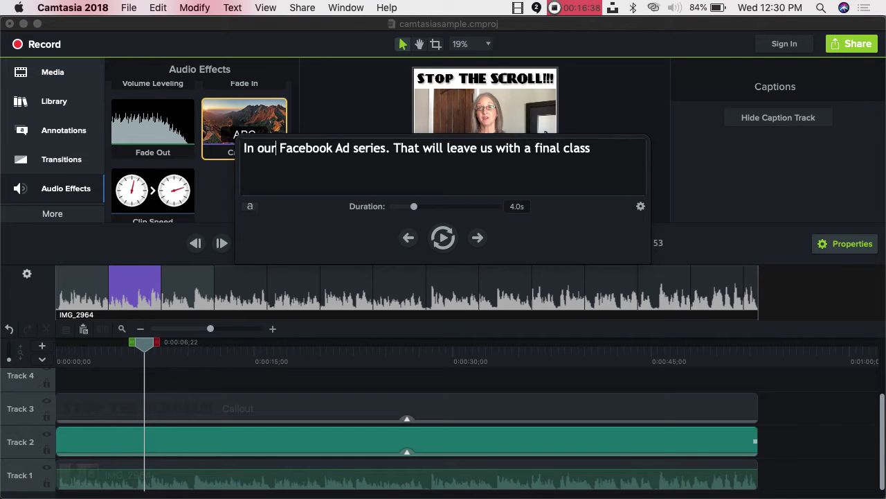
{"action": "left_click", "coordinate": [248, 151]}
{"action": "key", "text": "BackSpace"}
{"action": "type", "text": "I"}
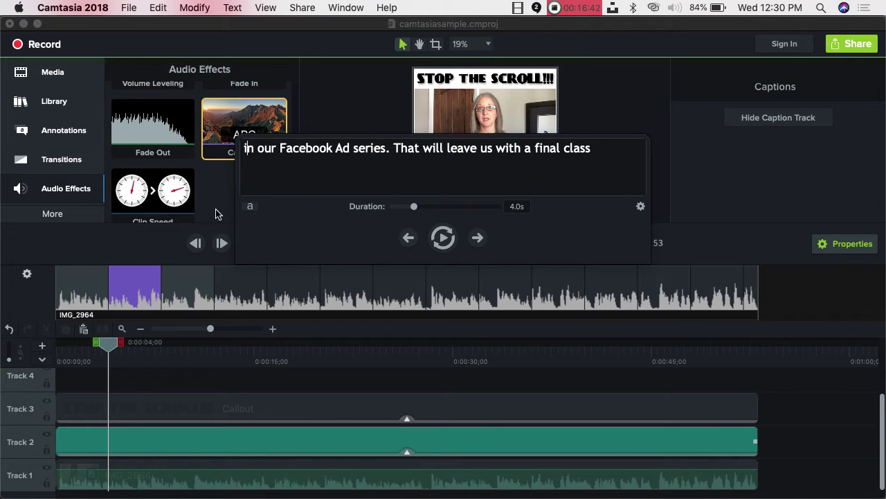
Close the caption editor and enlarge the canvas preview by shrinking the timeline area
{"action": "key", "text": "Tab"}
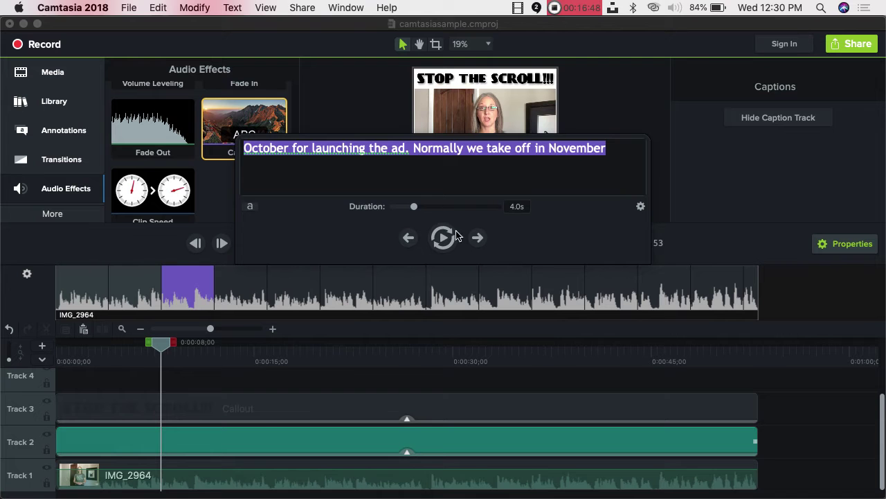
{"action": "left_click", "coordinate": [226, 486]}
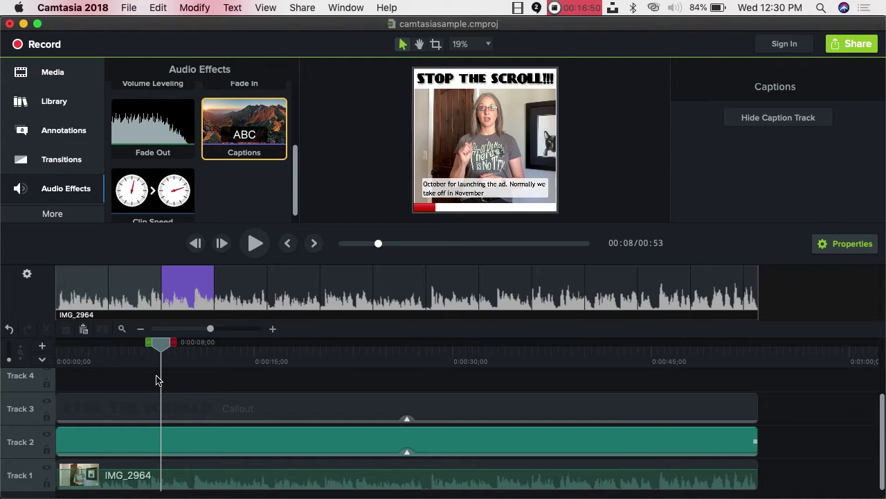
{"action": "left_click_drag", "start_coordinate": [166, 343], "coordinate": [47, 344]}
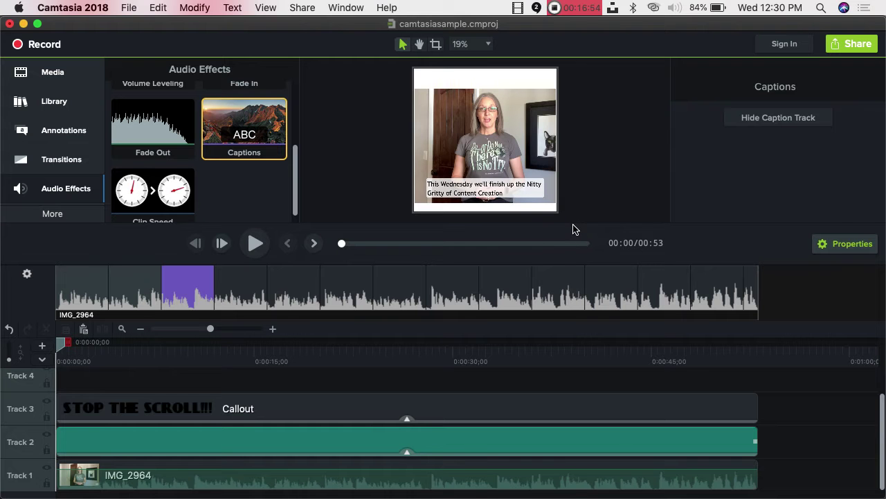
{"action": "left_click", "coordinate": [570, 268]}
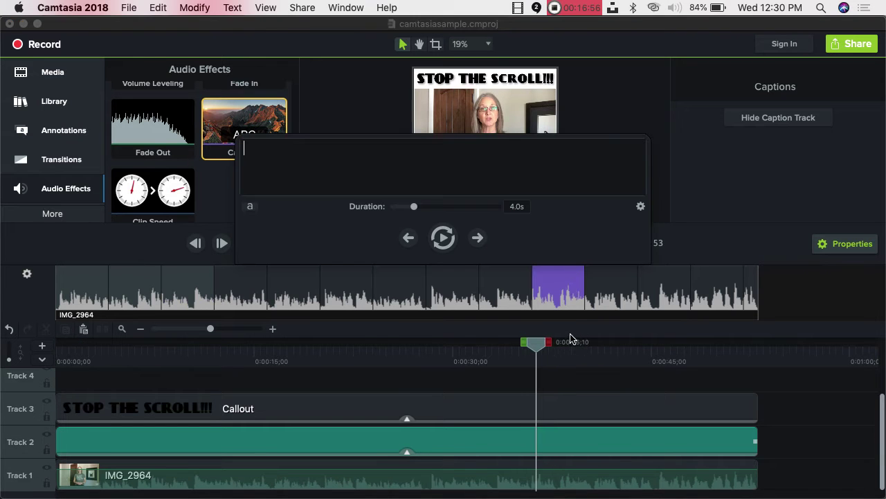
{"action": "left_click", "coordinate": [625, 109]}
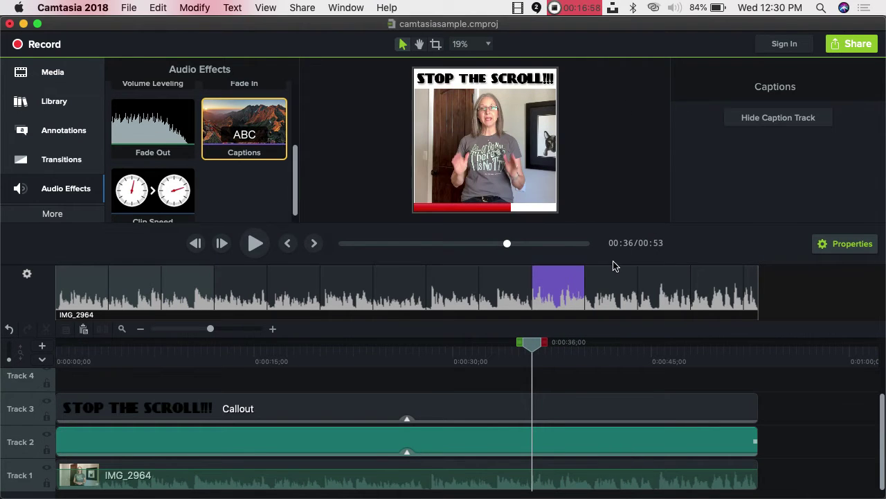
{"action": "left_click_drag", "start_coordinate": [801, 266], "coordinate": [773, 344]}
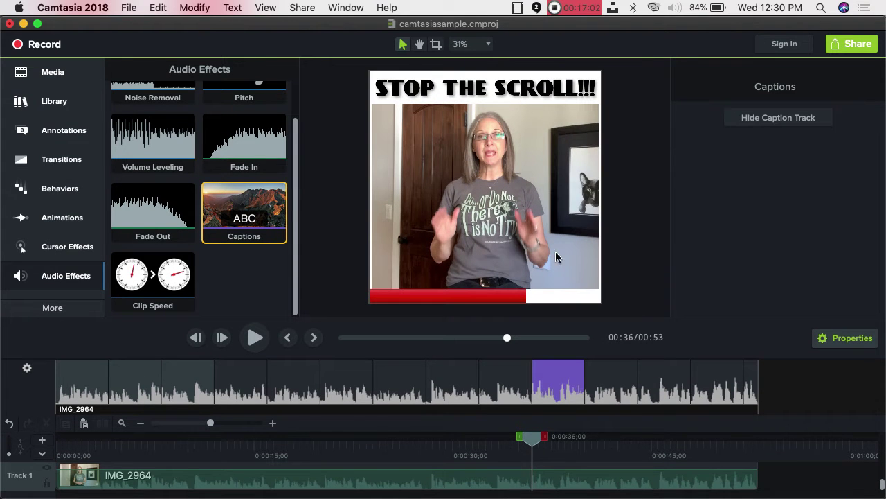
Play the video from the start through the third caption to check the captions' wording and timing
{"action": "left_click_drag", "start_coordinate": [535, 438], "coordinate": [3, 437]}
{"action": "left_click", "coordinate": [255, 338]}
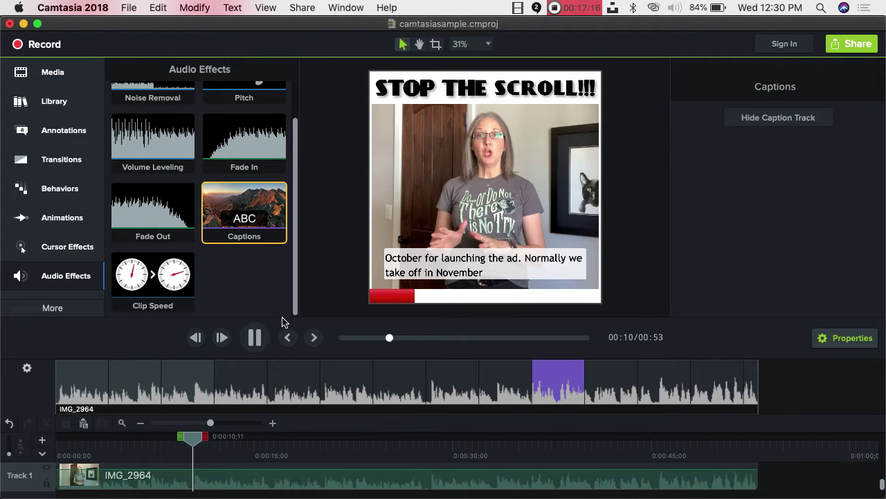
{"action": "left_click", "coordinate": [254, 344]}
Add "In" before "October" in the third caption and close the caption editor
{"action": "left_click", "coordinate": [195, 394]}
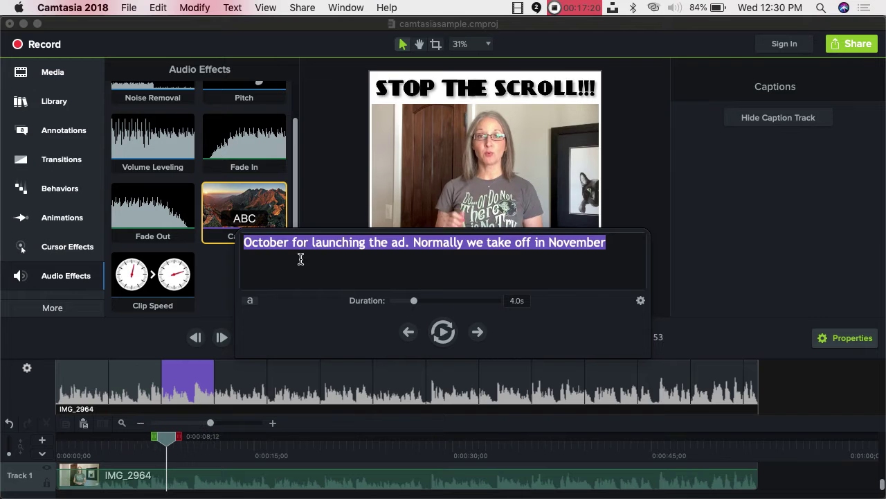
{"action": "left_click", "coordinate": [245, 244]}
{"action": "type", "text": "In"}
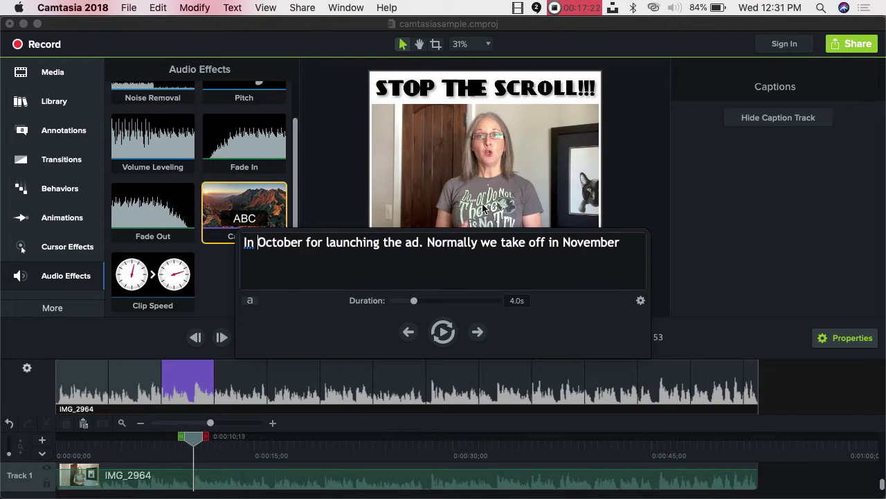
{"action": "key", "text": "Escape"}
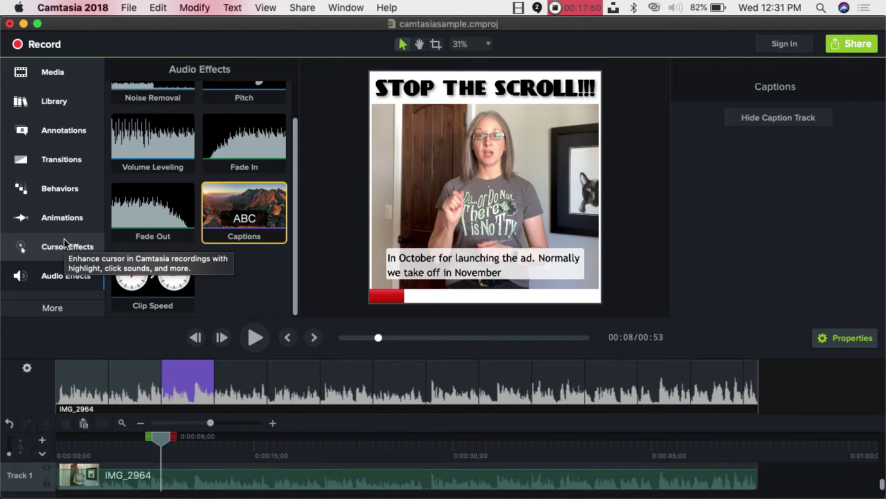
Examine the caption settings for font, size, text colour and background colour without applying any change
{"action": "left_click", "coordinate": [27, 369]}
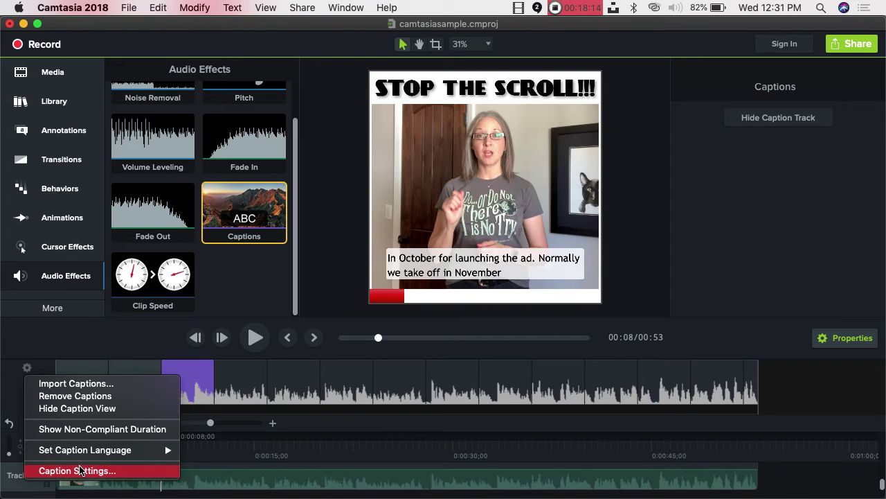
{"action": "left_click", "coordinate": [74, 472]}
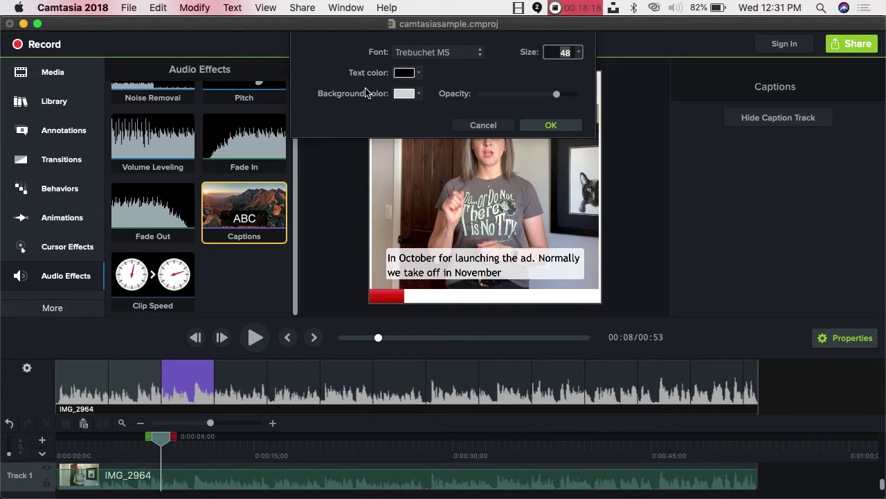
{"action": "left_click", "coordinate": [421, 95]}
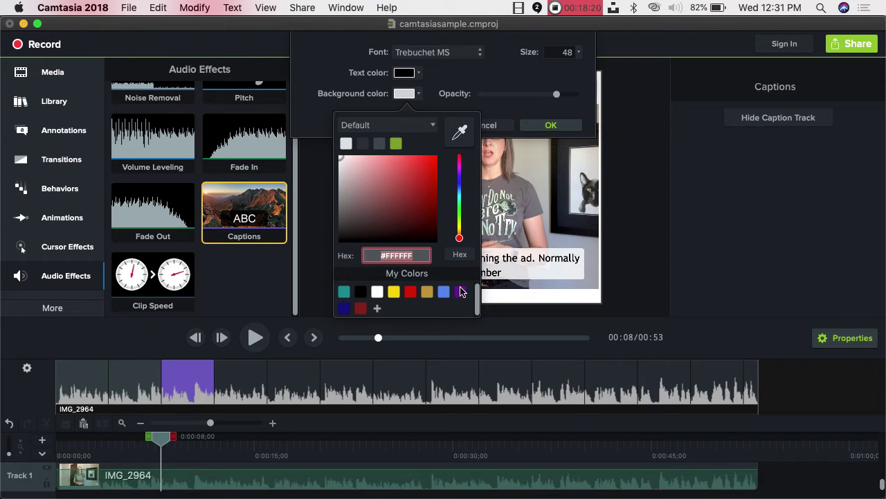
{"action": "left_click", "coordinate": [548, 70]}
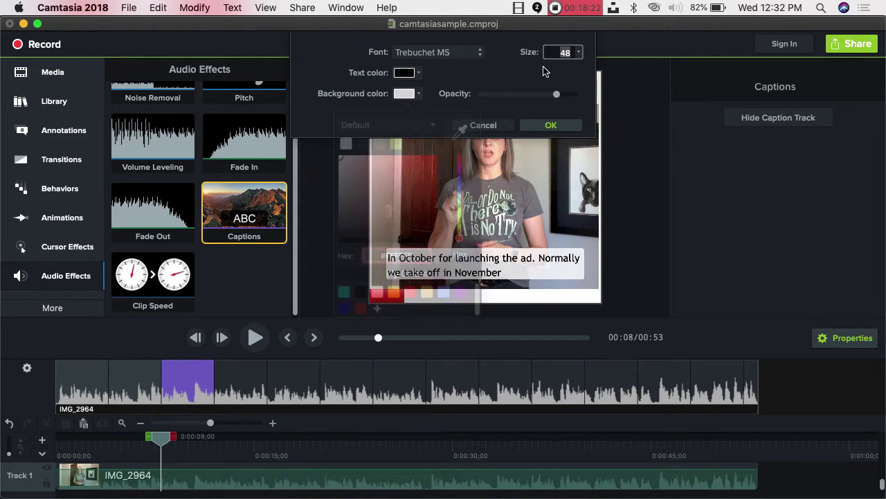
{"action": "left_click", "coordinate": [483, 125]}
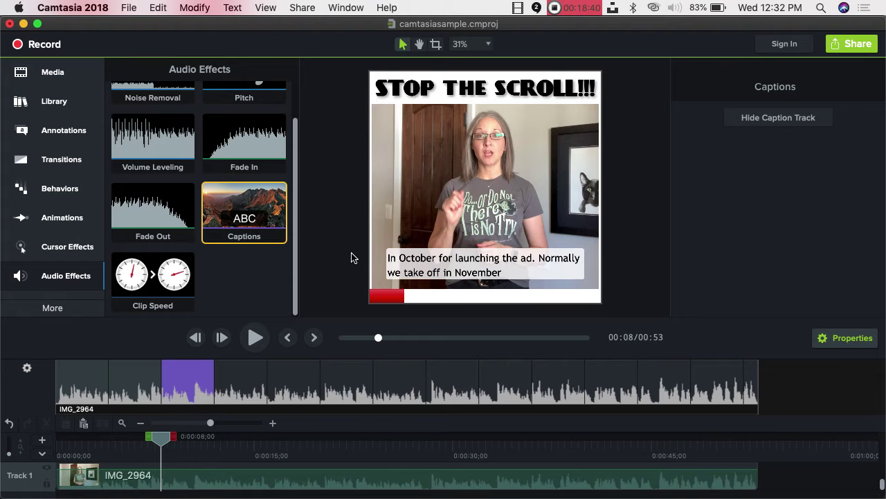
Place the giphy-4 GIF from the media bin on Track 4 at 0:00:09;26
{"action": "left_click", "coordinate": [62, 71]}
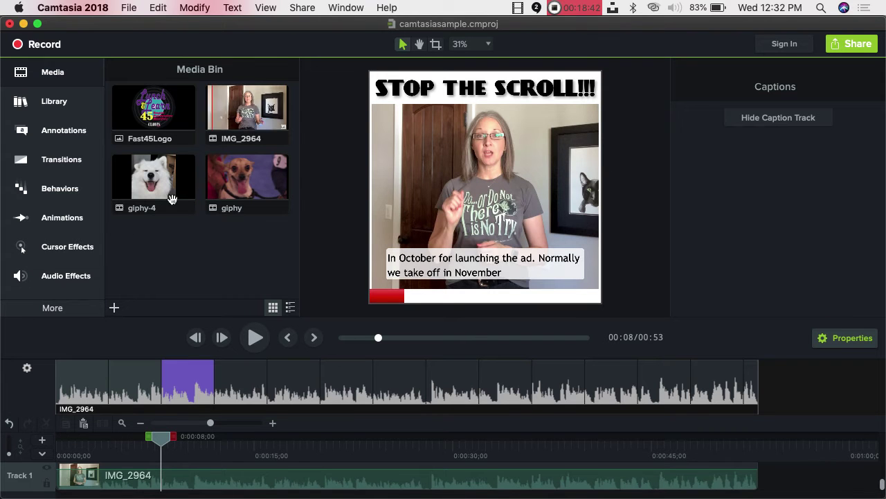
{"action": "left_click_drag", "start_coordinate": [157, 444], "coordinate": [186, 438]}
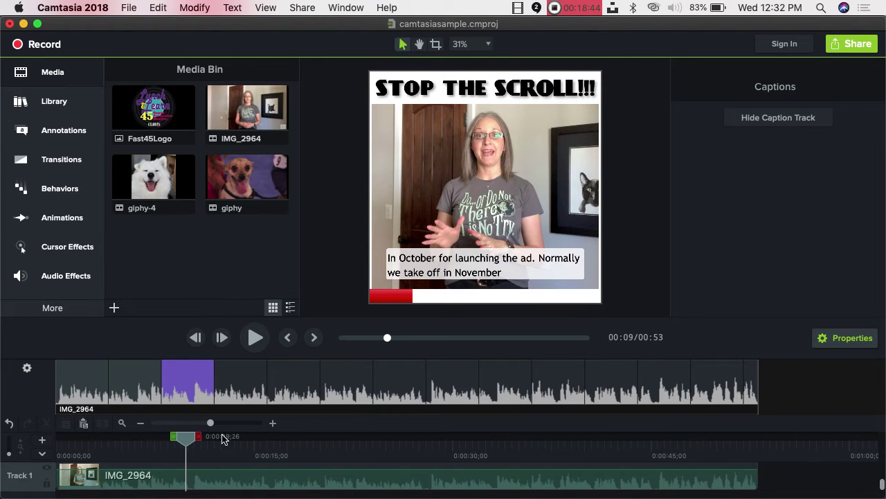
{"action": "left_click_drag", "start_coordinate": [778, 357], "coordinate": [774, 239]}
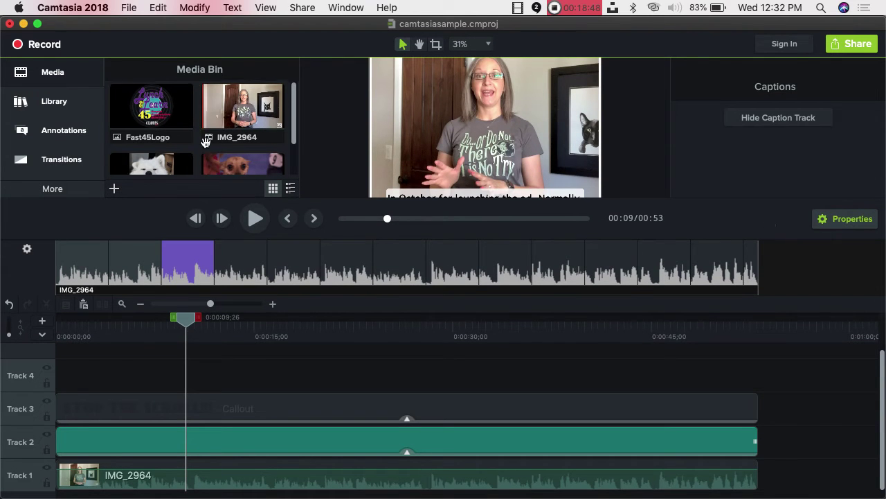
{"action": "scroll", "coordinate": [194, 147], "scroll_direction": "down", "scroll_amount": 2}
{"action": "scroll", "coordinate": [187, 145], "scroll_direction": "down", "scroll_amount": 1}
{"action": "left_click_drag", "start_coordinate": [183, 136], "coordinate": [200, 368]}
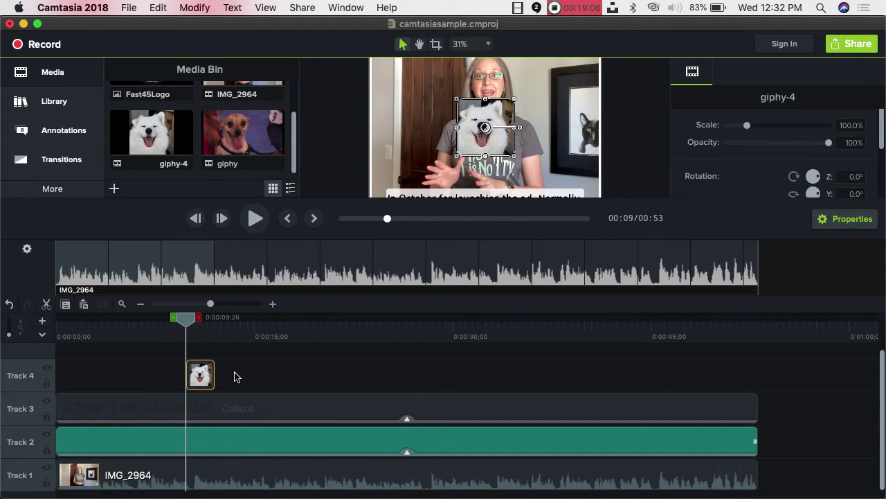
Play the video from just before the giphy-4 GIF to check where it appears in the talk
{"action": "left_click_drag", "start_coordinate": [185, 321], "coordinate": [179, 320]}
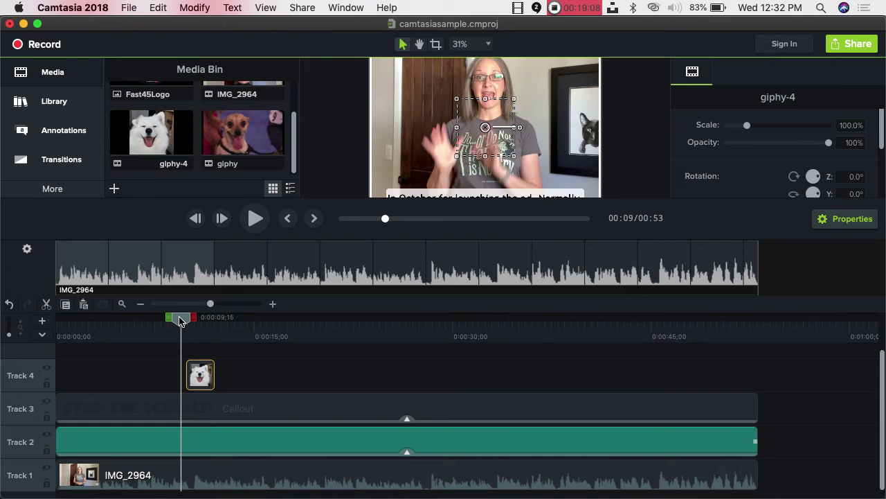
{"action": "left_click", "coordinate": [254, 218]}
{"action": "left_click", "coordinate": [255, 220]}
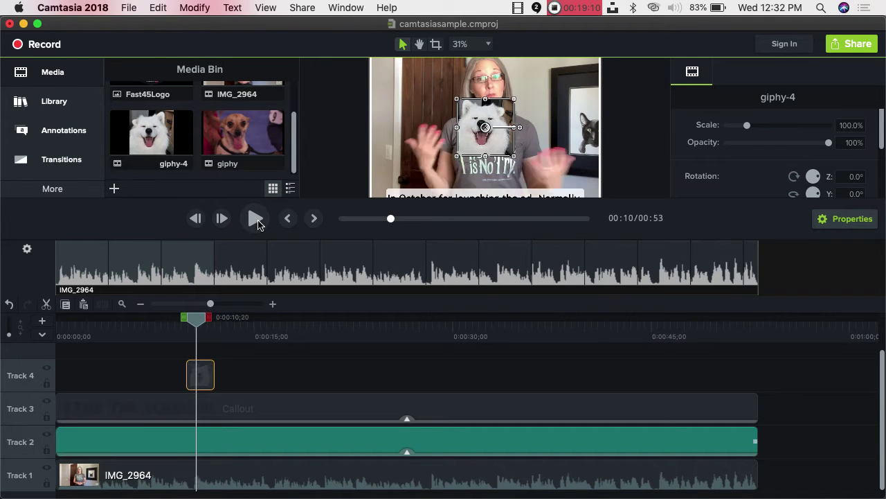
{"action": "left_click", "coordinate": [535, 186]}
{"action": "left_click", "coordinate": [636, 176]}
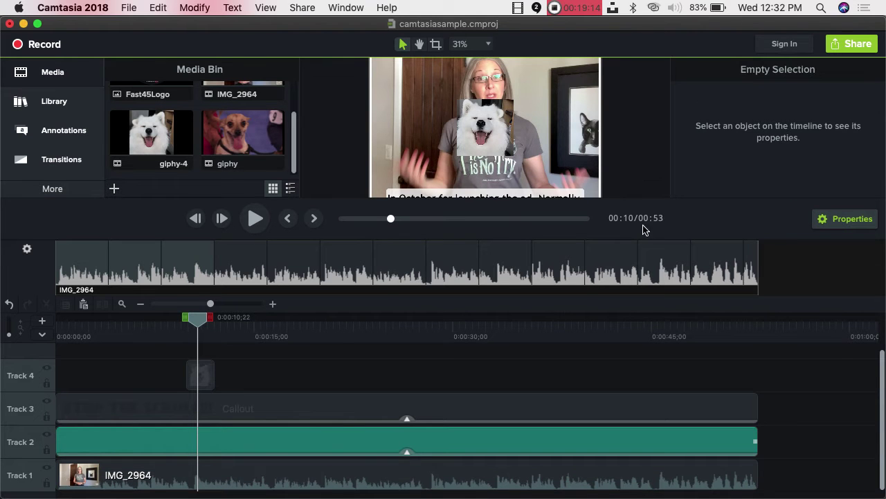
Enlarge the canvas preview and scale the giphy-4 GIF to 403% so it spans the canvas width, repositioning it over the talking clip
{"action": "left_click_drag", "start_coordinate": [783, 239], "coordinate": [785, 315]}
{"action": "left_click", "coordinate": [484, 142]}
{"action": "left_click_drag", "start_coordinate": [484, 139], "coordinate": [486, 89]}
{"action": "left_click_drag", "start_coordinate": [488, 194], "coordinate": [519, 301]}
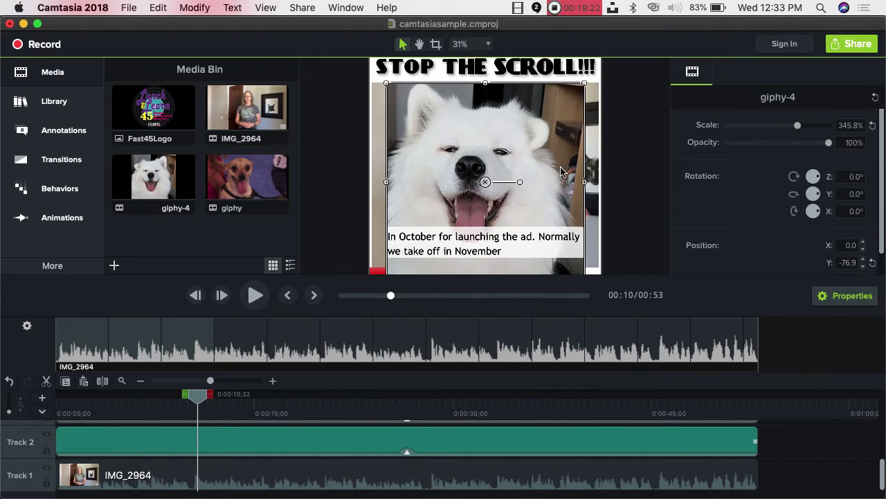
{"action": "left_click_drag", "start_coordinate": [585, 182], "coordinate": [603, 184]}
{"action": "left_click_drag", "start_coordinate": [385, 182], "coordinate": [370, 181]}
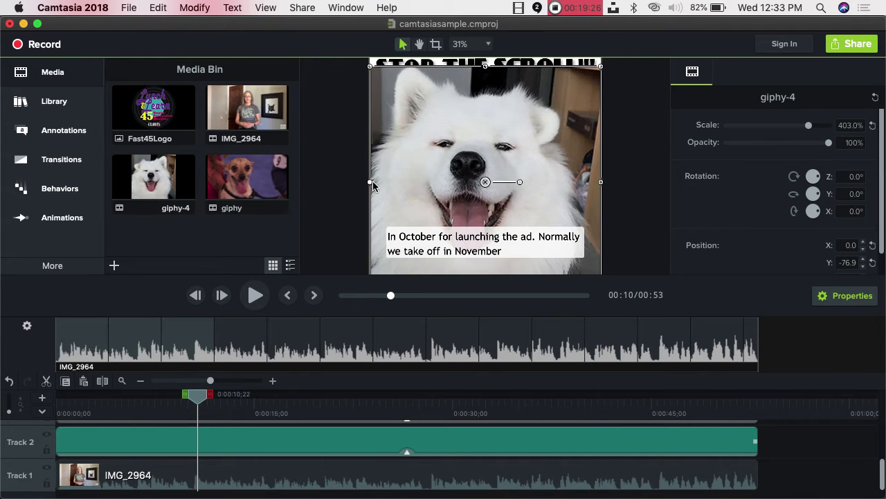
Crop the upper and lower edges of the giphy-4 GIF so it fits between the headline and the red progress strip
{"action": "left_click", "coordinate": [436, 44]}
{"action": "mouse_move", "coordinate": [485, 72]}
{"action": "left_mouse_down"}
{"action": "mouse_move", "coordinate": [485, 42]}
{"action": "mouse_move", "coordinate": [485, 83]}
{"action": "left_mouse_up"}
{"action": "scroll", "coordinate": [619, 196], "scroll_direction": "down", "scroll_amount": 5}
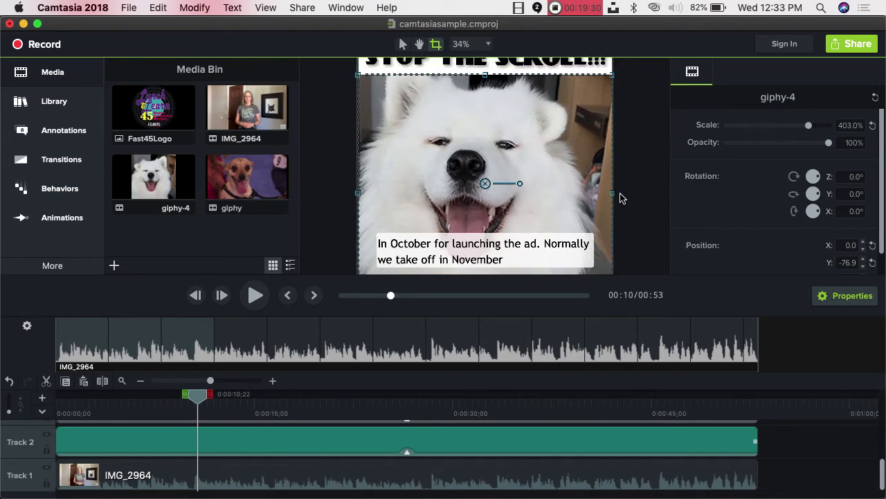
{"action": "left_click_drag", "start_coordinate": [485, 247], "coordinate": [485, 230]}
{"action": "left_click", "coordinate": [606, 175]}
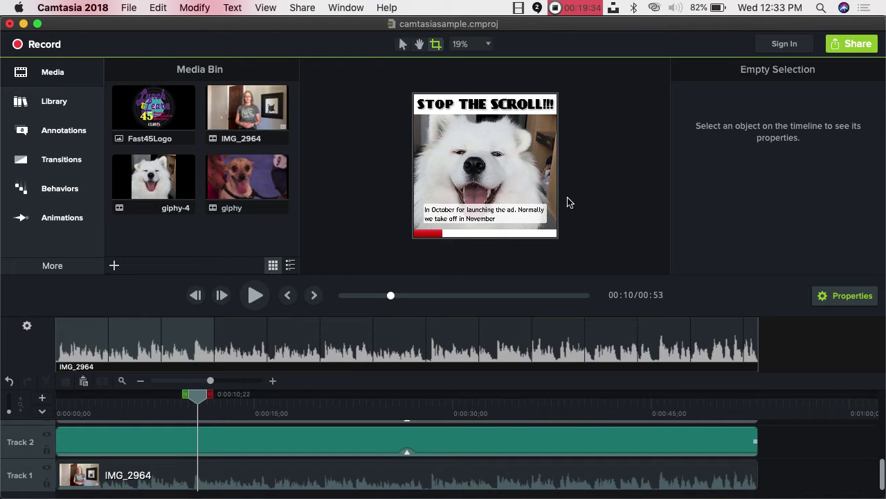
Play the section from 0:00:09;02 past the giphy-4 GIF to review the cropped result
{"action": "left_click_drag", "start_coordinate": [196, 405], "coordinate": [173, 405]}
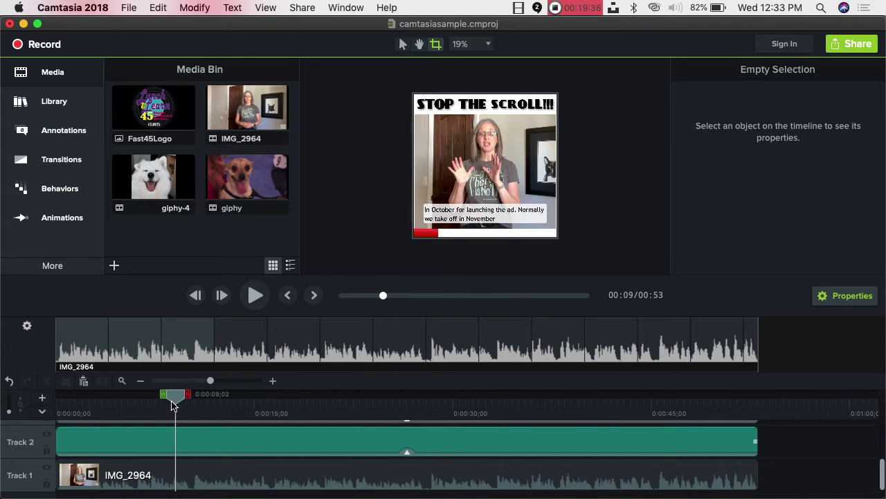
{"action": "left_click", "coordinate": [255, 295]}
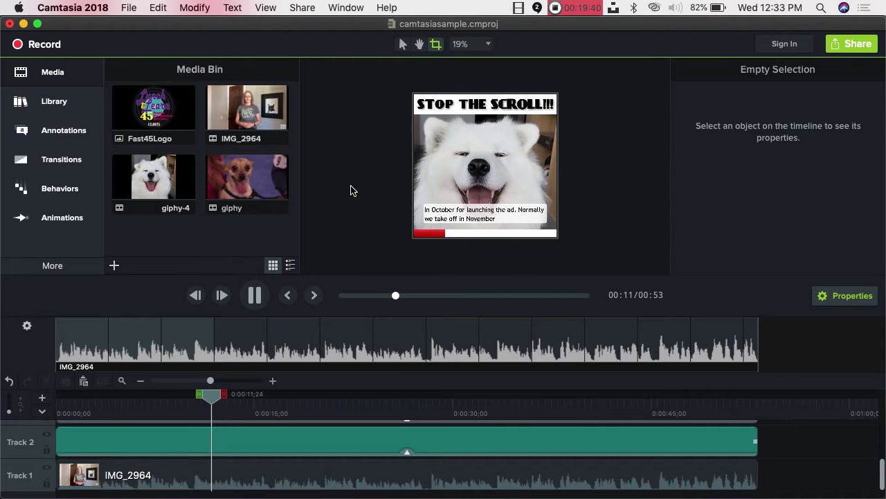
{"action": "left_click", "coordinate": [255, 296]}
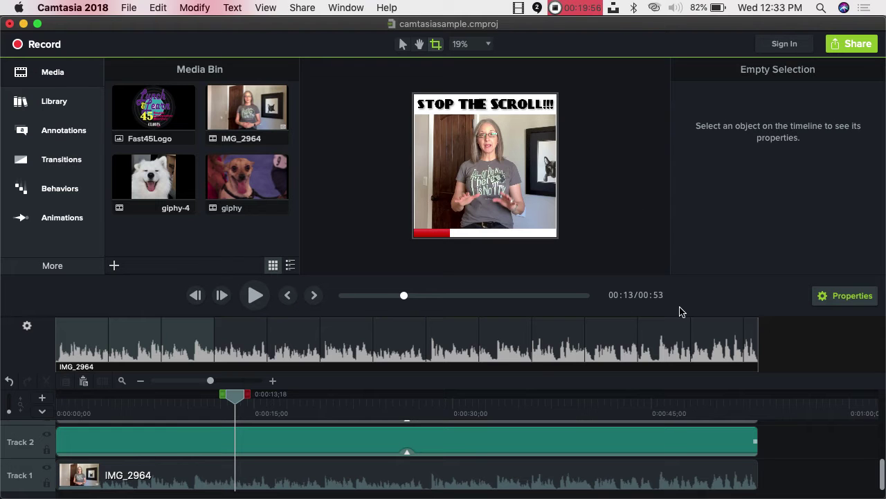
Move the playhead to the end of the talking clip and import FBADS2.png from Downloads into the media bin
{"action": "left_click_drag", "start_coordinate": [238, 395], "coordinate": [762, 367]}
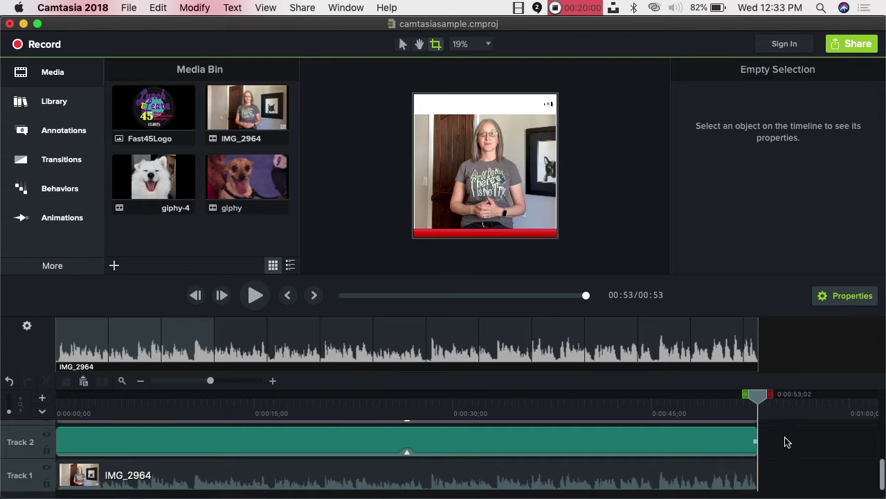
{"action": "left_click_drag", "start_coordinate": [786, 318], "coordinate": [789, 228]}
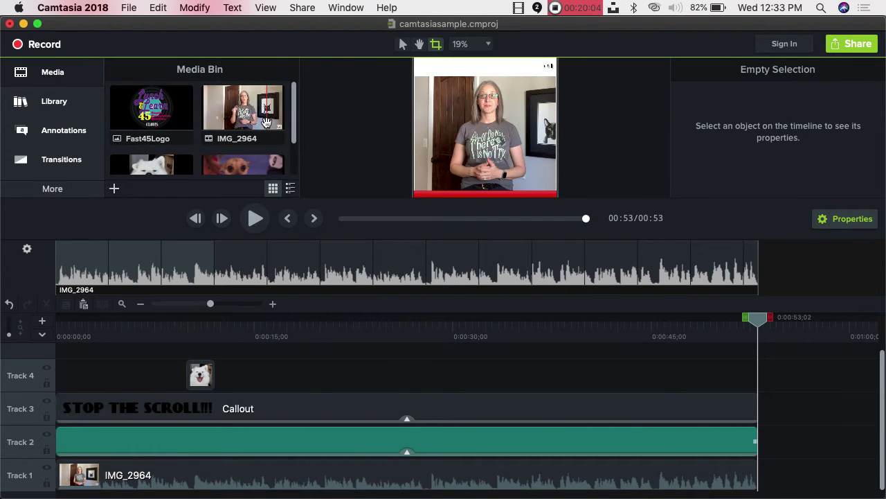
{"action": "scroll", "coordinate": [164, 127], "scroll_direction": "down", "scroll_amount": 3}
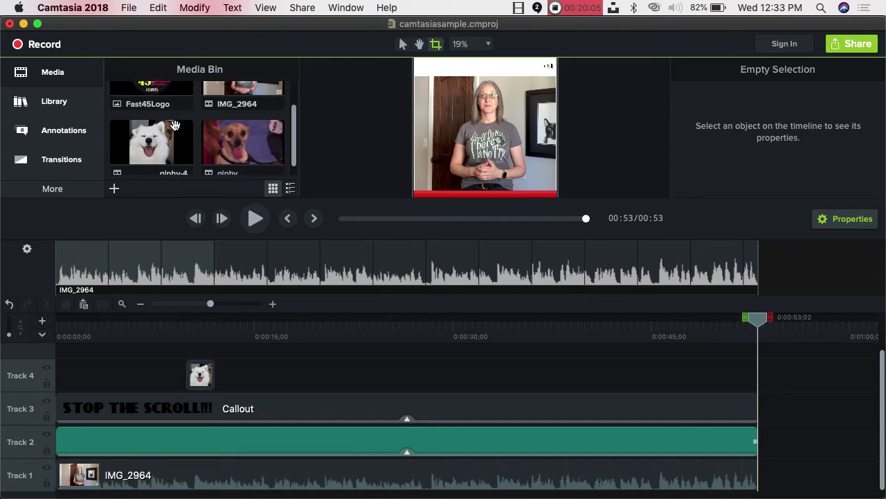
{"action": "left_click", "coordinate": [114, 189]}
{"action": "left_click", "coordinate": [154, 204]}
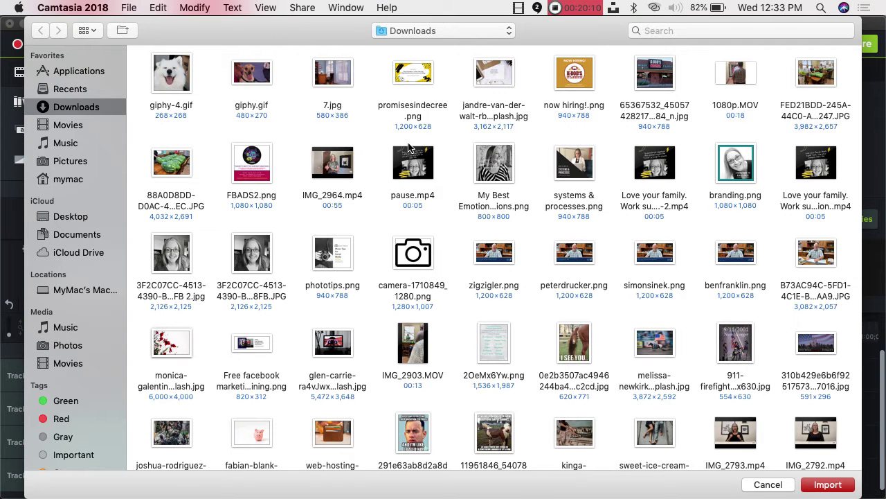
{"action": "left_click", "coordinate": [253, 162]}
{"action": "left_click", "coordinate": [835, 484]}
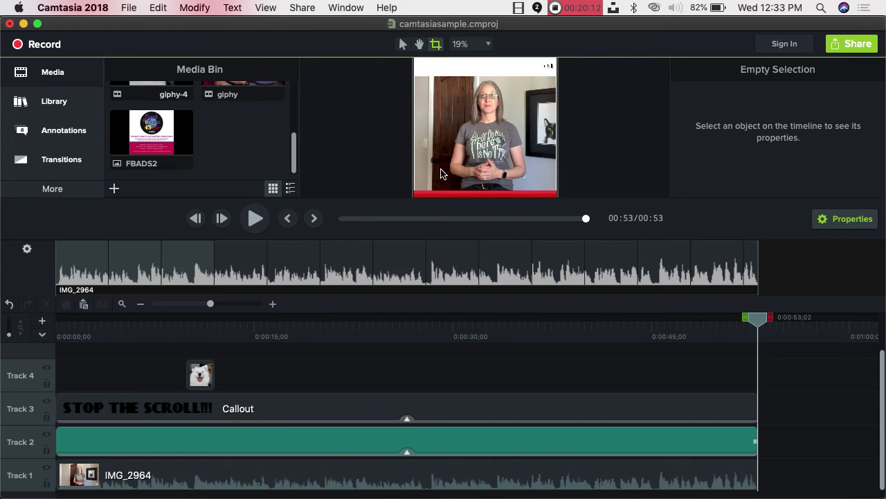
Add the FBADS2 image to Track 2 right after the progress strip, shorten it to about 3 seconds 13 frames and preview it
{"action": "left_click_drag", "start_coordinate": [157, 132], "coordinate": [802, 441]}
{"action": "left_click", "coordinate": [821, 445]}
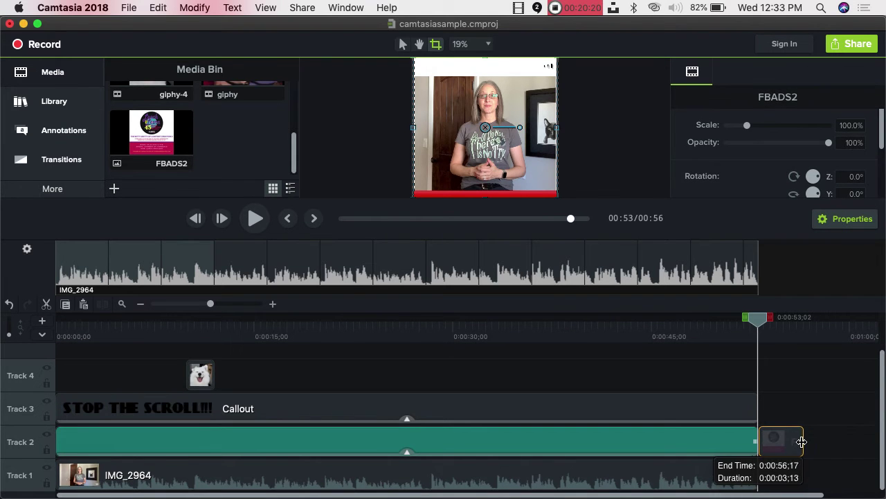
{"action": "left_click_drag", "start_coordinate": [760, 320], "coordinate": [772, 322]}
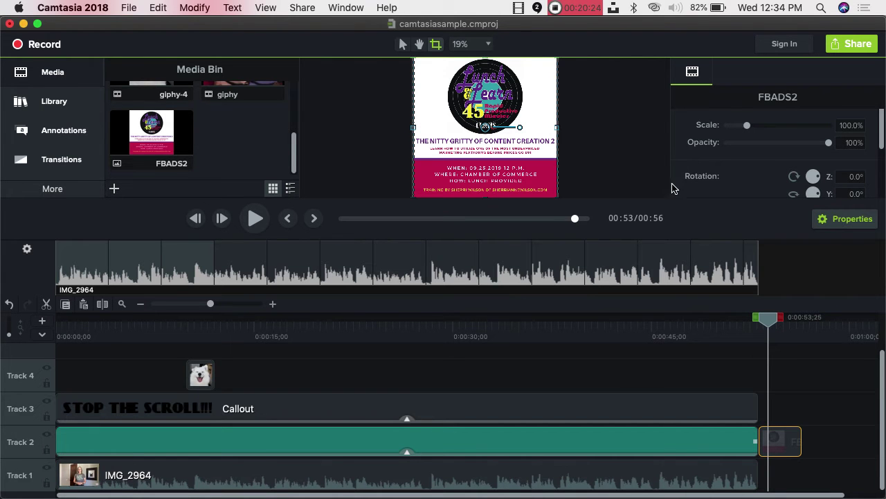
{"action": "left_click", "coordinate": [402, 43]}
{"action": "left_click", "coordinate": [637, 146]}
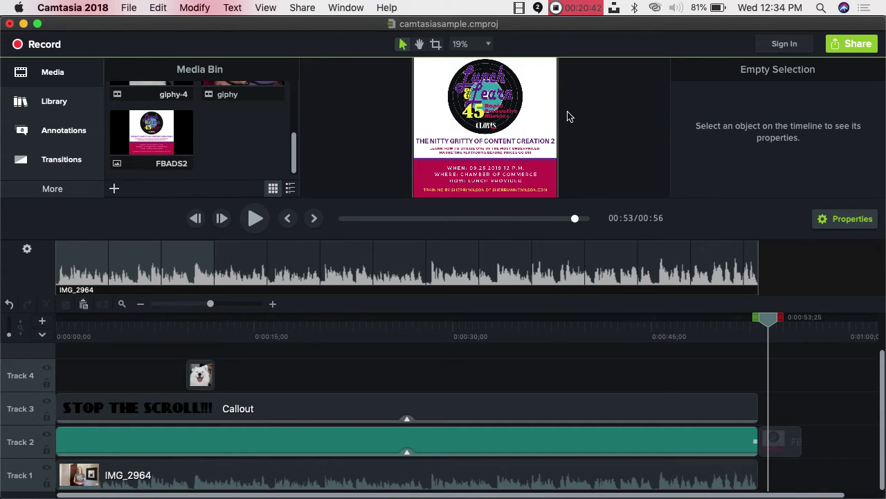
Export the video as a local MP4 file named fast45sept.mp4 in Downloads with burned in captions
{"action": "left_click", "coordinate": [857, 49]}
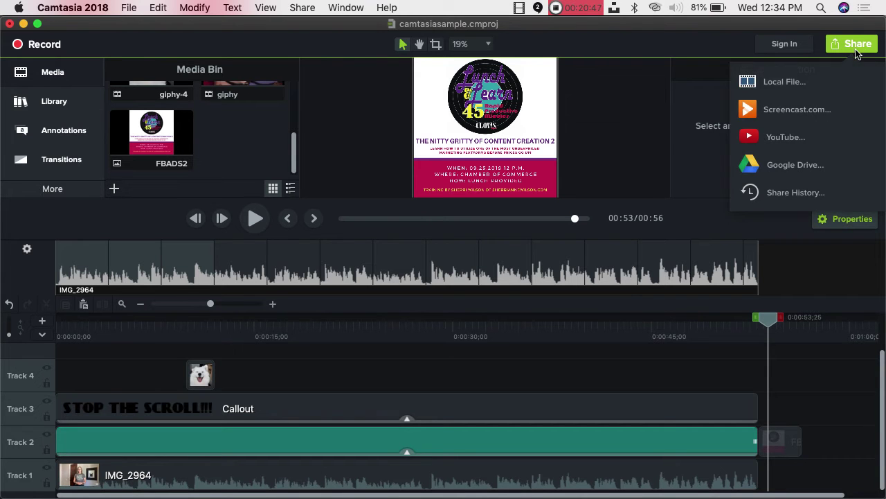
{"action": "left_click", "coordinate": [799, 82]}
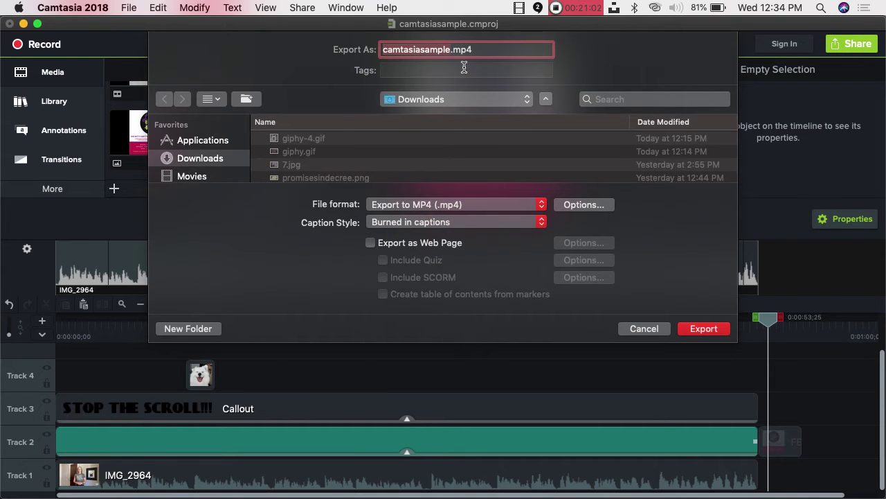
{"action": "type", "text": "t45sept"}
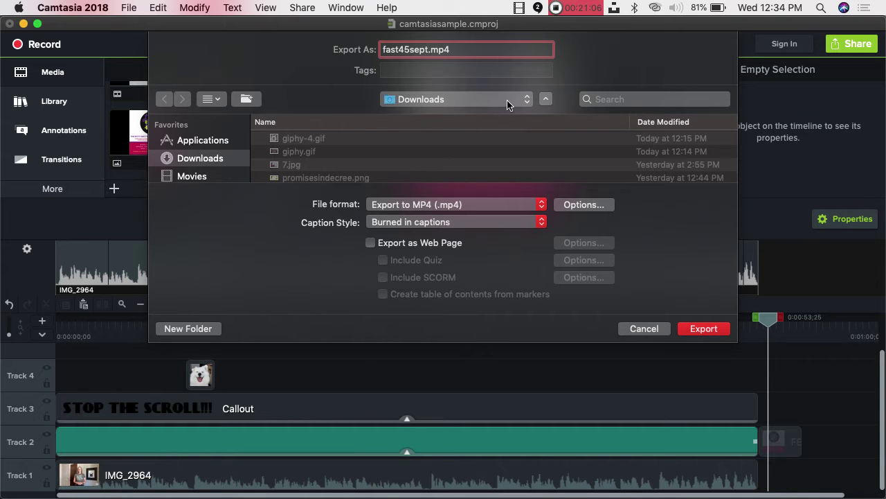
{"action": "left_click", "coordinate": [447, 99]}
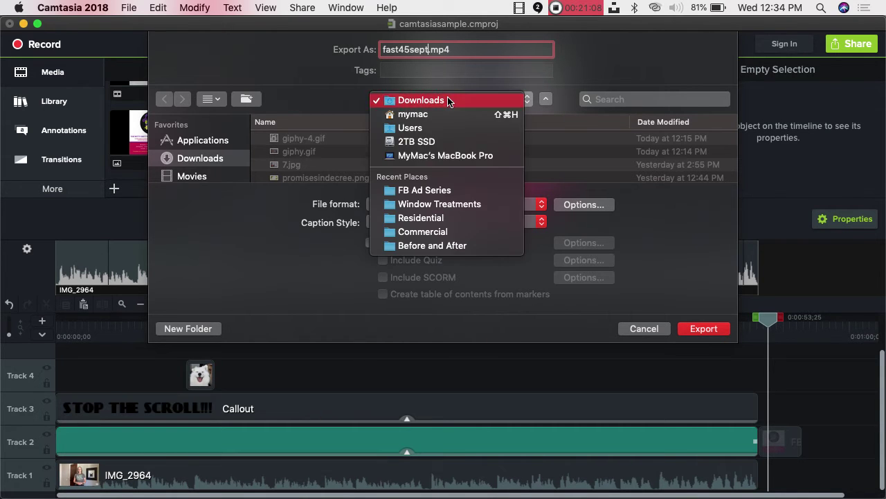
{"action": "left_click", "coordinate": [439, 191]}
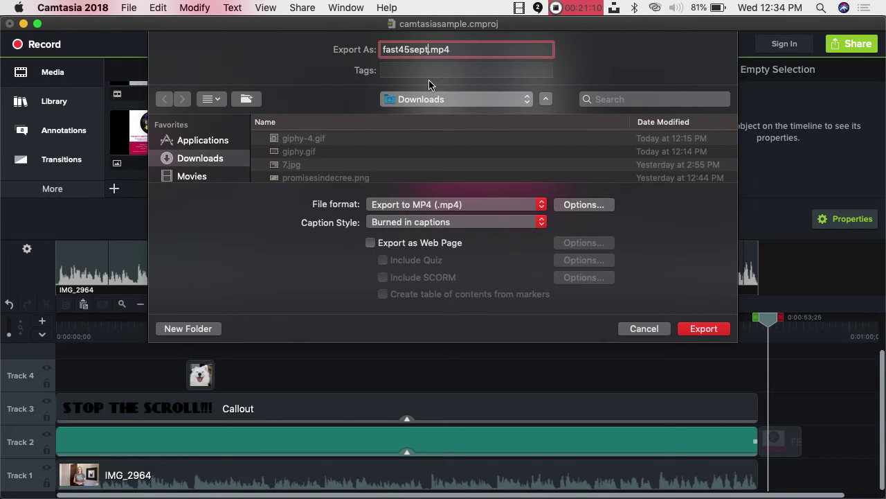
{"action": "left_click", "coordinate": [704, 328]}
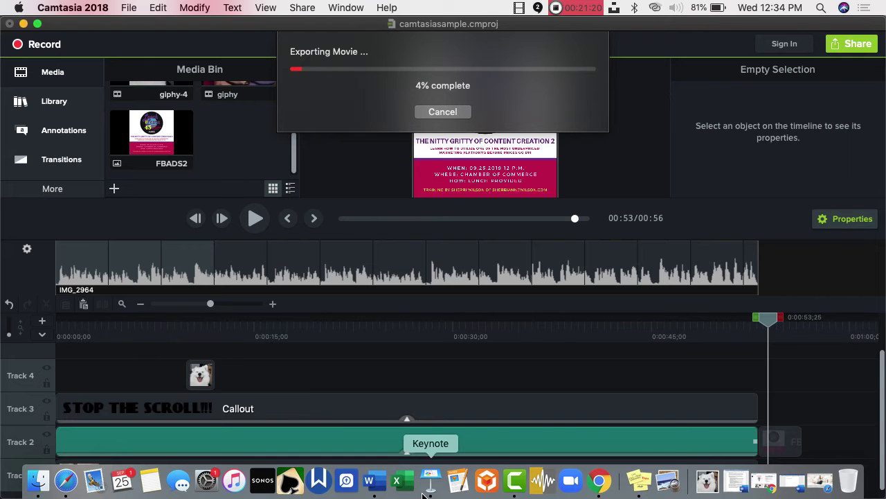
Present the "Your Copy" slide in Keynote during the export, and switch back to Camtasia to dismiss the export message
{"action": "left_click", "coordinate": [431, 486]}
{"action": "left_click", "coordinate": [196, 42]}
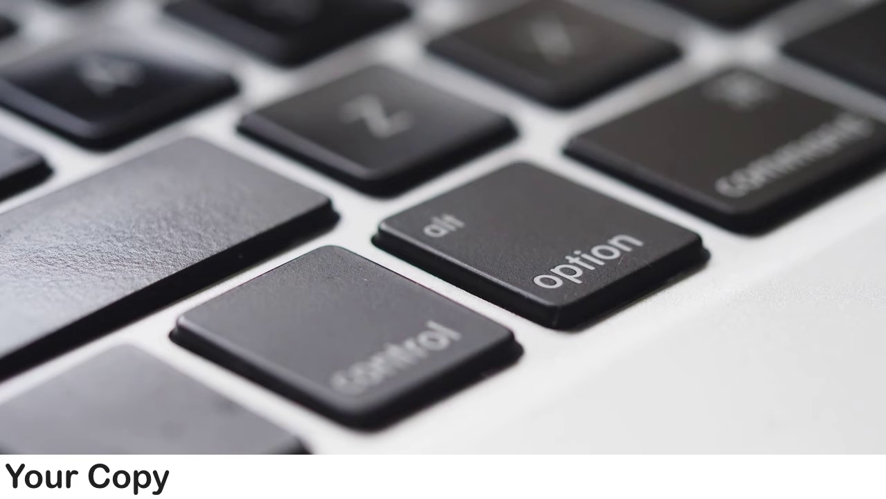
{"action": "key", "text": "Escape"}
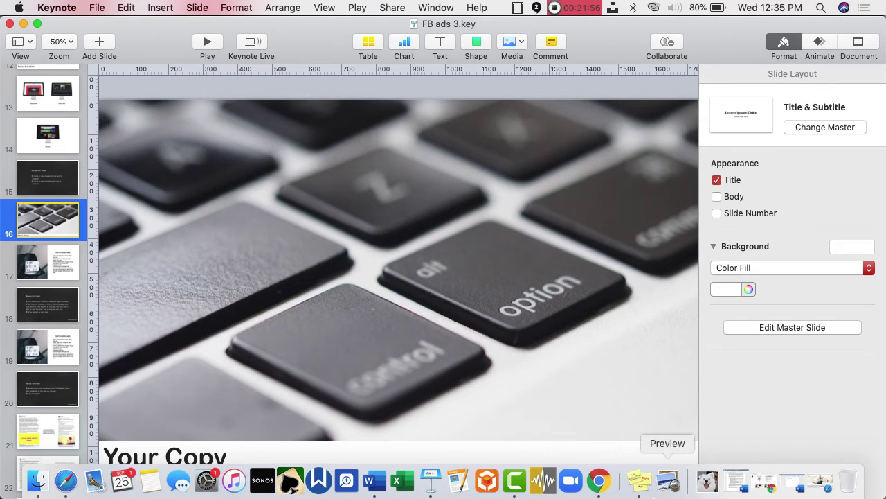
{"action": "left_click", "coordinate": [516, 480]}
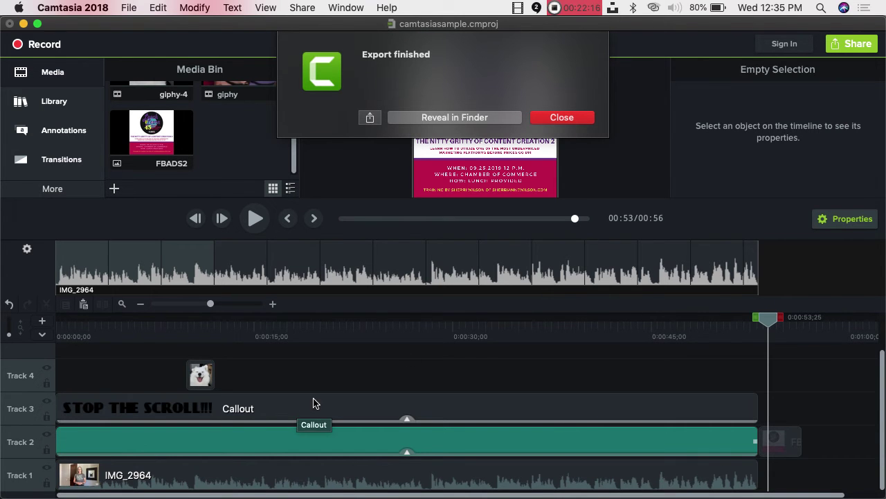
{"action": "left_click", "coordinate": [586, 116]}
Examine the headline callout's Drop Shadow and Pulsating effects and the Slide Right transition on the Track 2 progress strip
{"action": "left_click", "coordinate": [407, 420]}
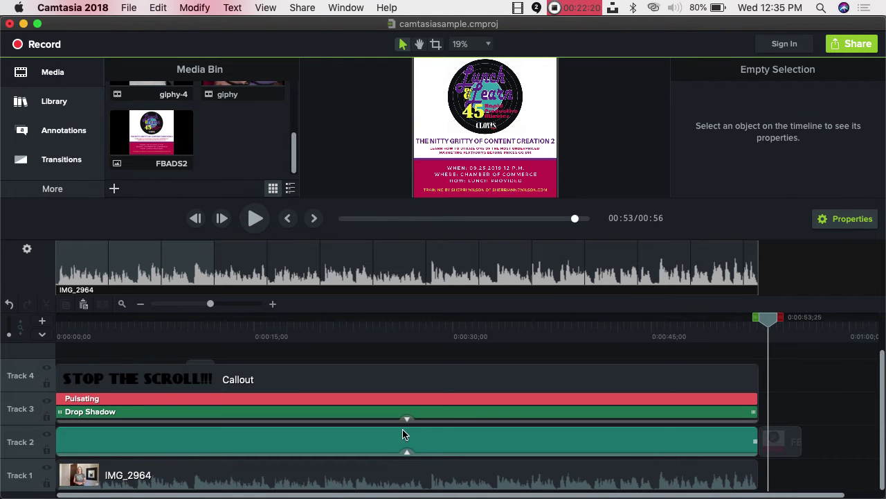
{"action": "left_click", "coordinate": [369, 414]}
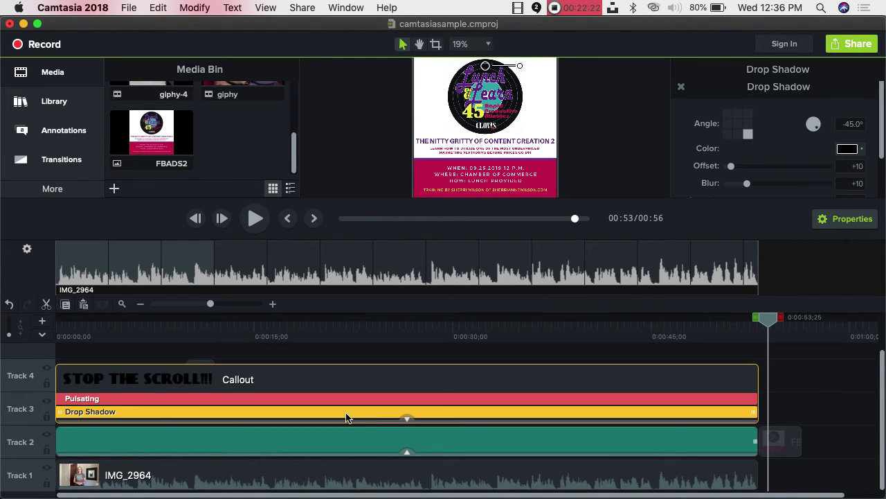
{"action": "left_click", "coordinate": [143, 400]}
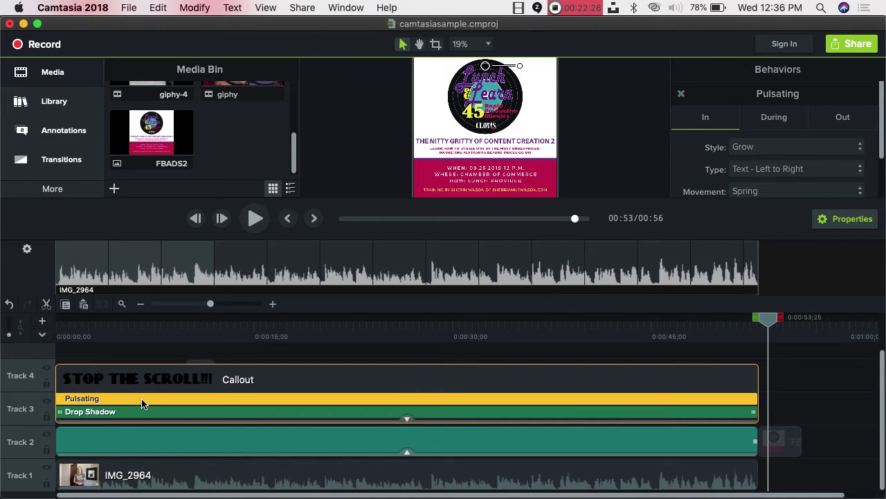
{"action": "left_click", "coordinate": [408, 448]}
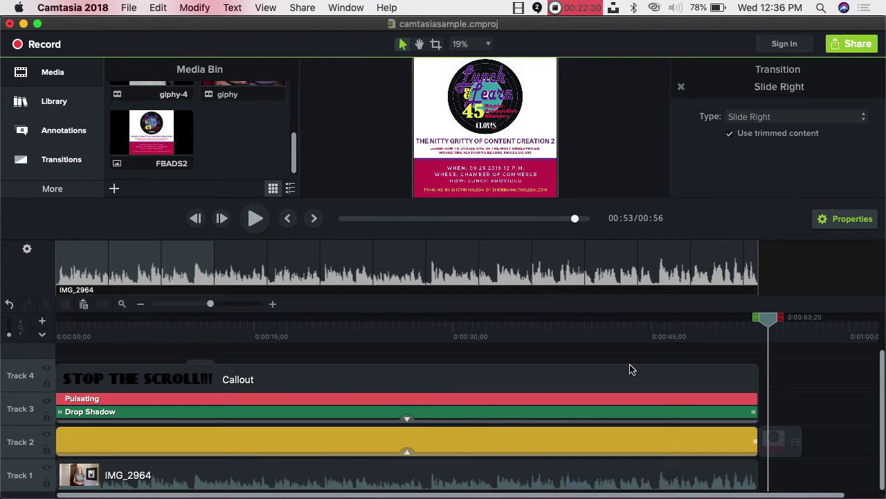
Move the playhead to about 45 seconds 25 frames and inspect the Drop Shadow effect on Track 2's progress strip
{"action": "left_click_drag", "start_coordinate": [768, 318], "coordinate": [663, 319]}
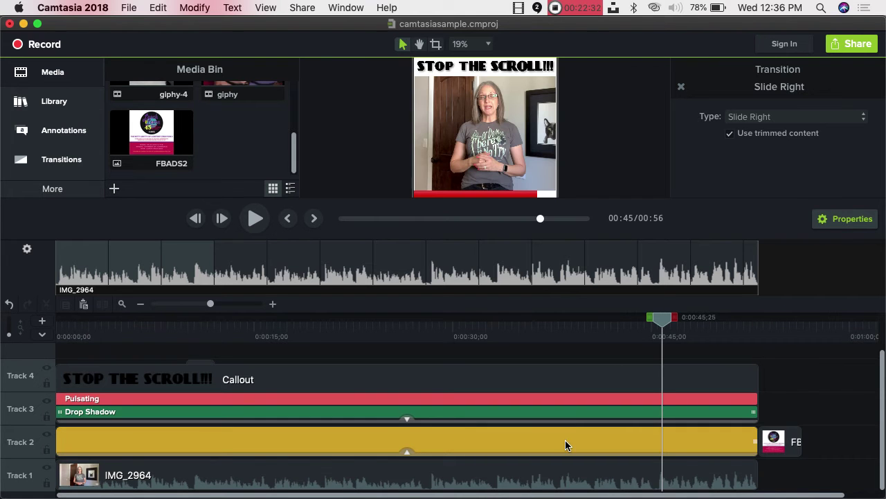
{"action": "left_click", "coordinate": [409, 456]}
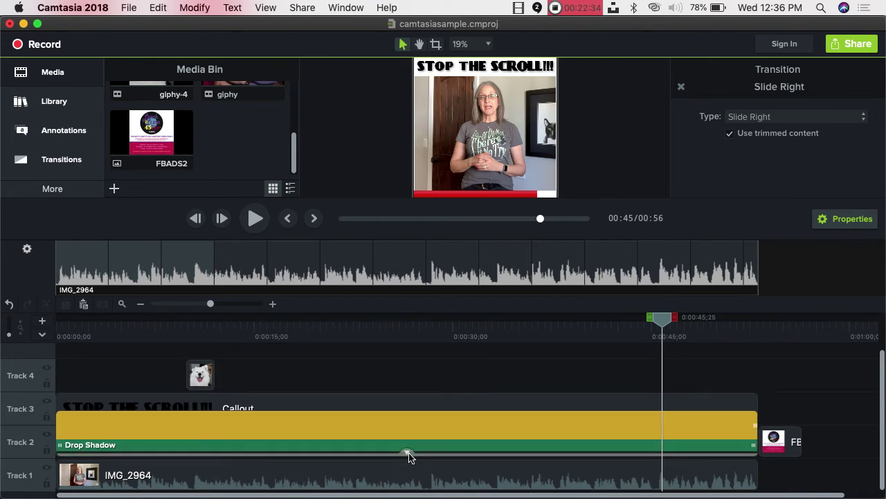
{"action": "left_click", "coordinate": [428, 449]}
{"action": "left_click", "coordinate": [433, 436]}
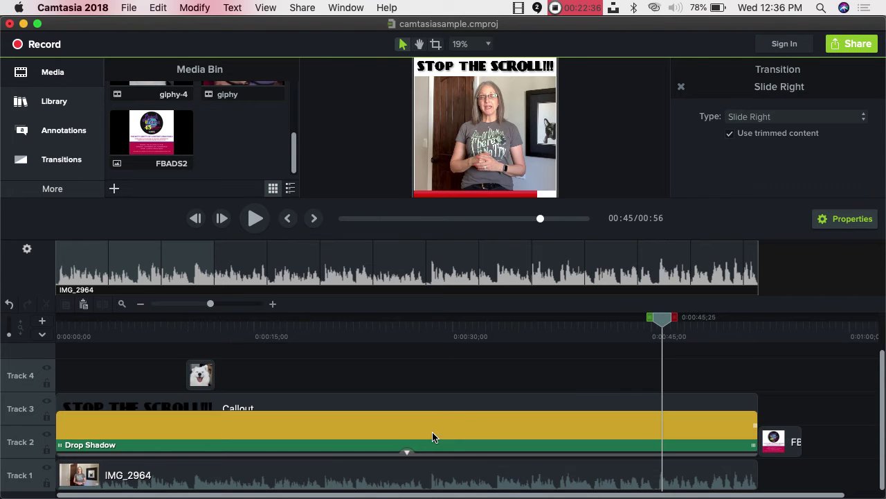
{"action": "left_click", "coordinate": [433, 451]}
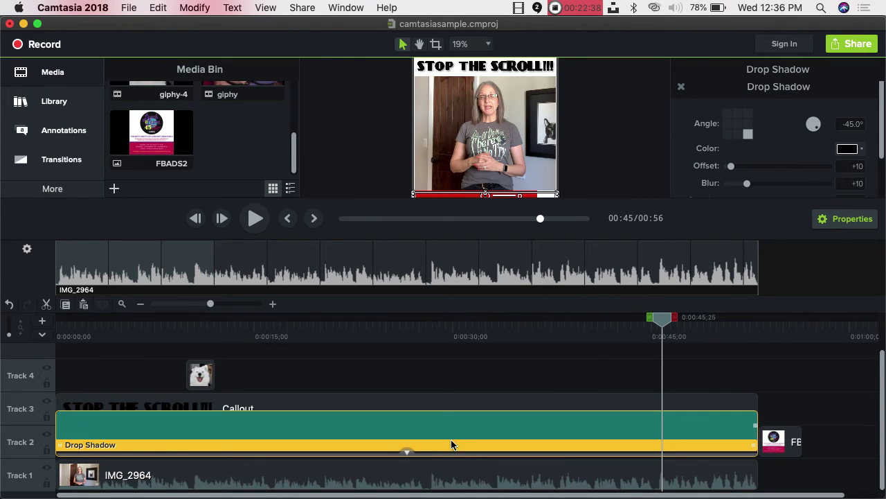
{"action": "left_click", "coordinate": [775, 377]}
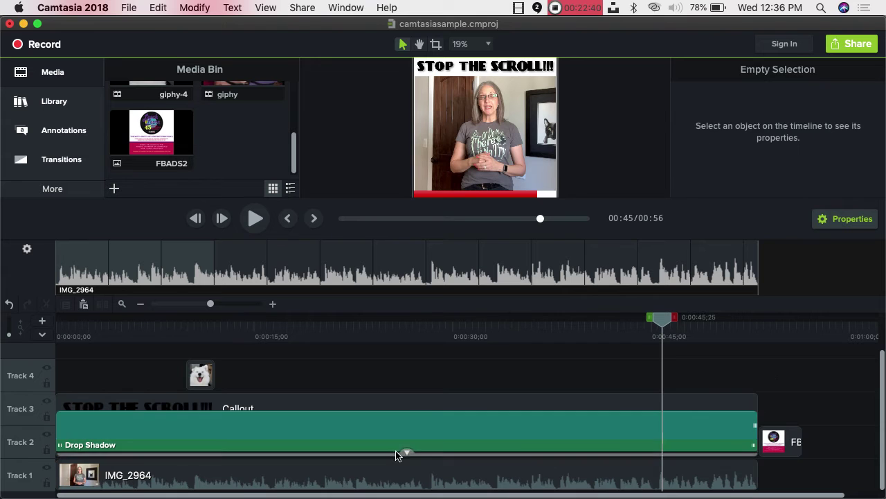
{"action": "left_click", "coordinate": [407, 451]}
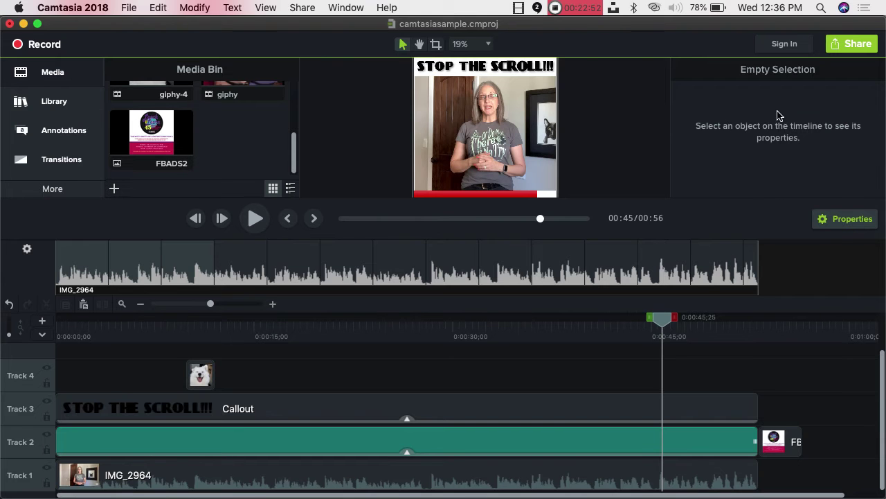
Hide and reshow the clip properties, and view the audio properties of the IMG_2964 clip on Track 1
{"action": "left_click", "coordinate": [845, 222]}
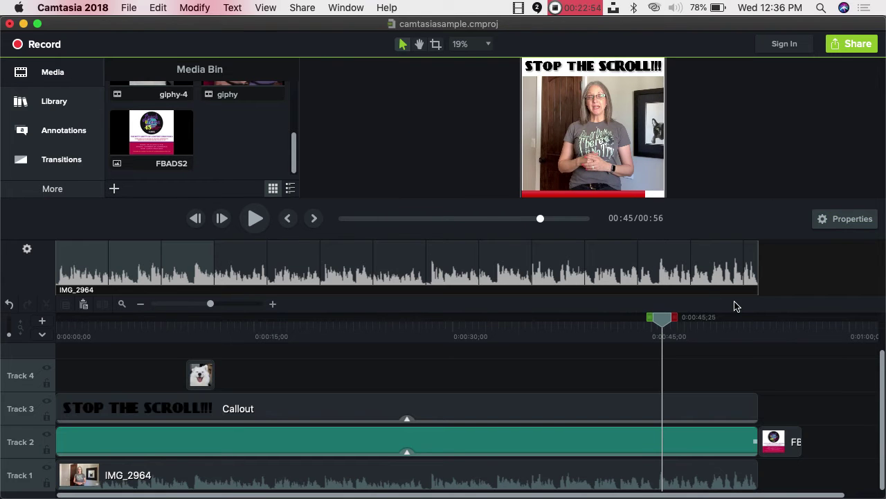
{"action": "left_click", "coordinate": [846, 219]}
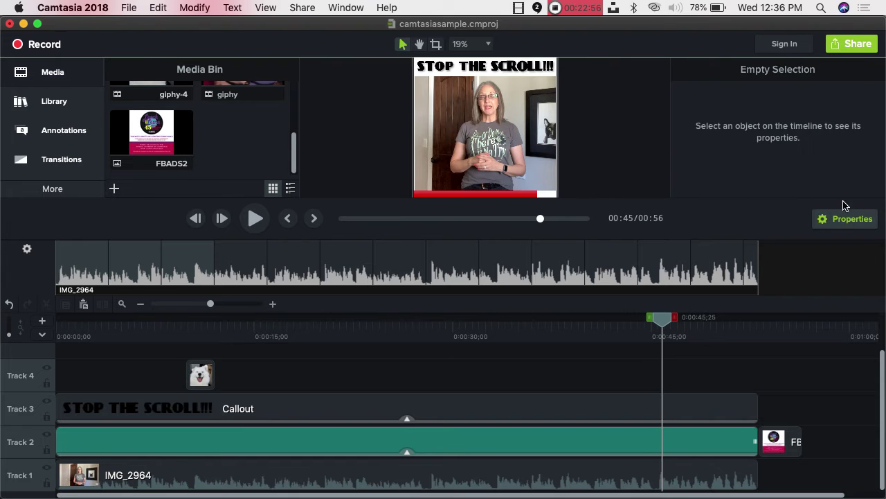
{"action": "left_click", "coordinate": [630, 479]}
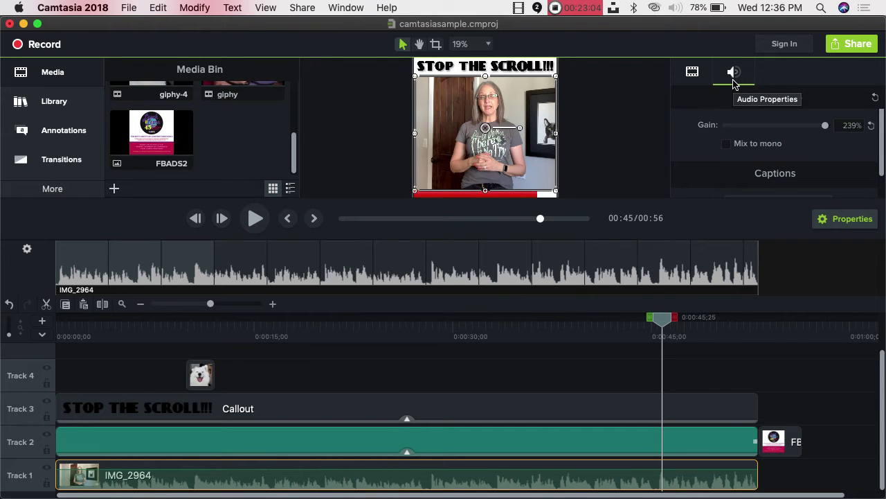
Save the project, and quit Camtasia to return to the "Your Copy" slide in Keynote
{"action": "left_click", "coordinate": [129, 8]}
{"action": "left_click", "coordinate": [141, 85]}
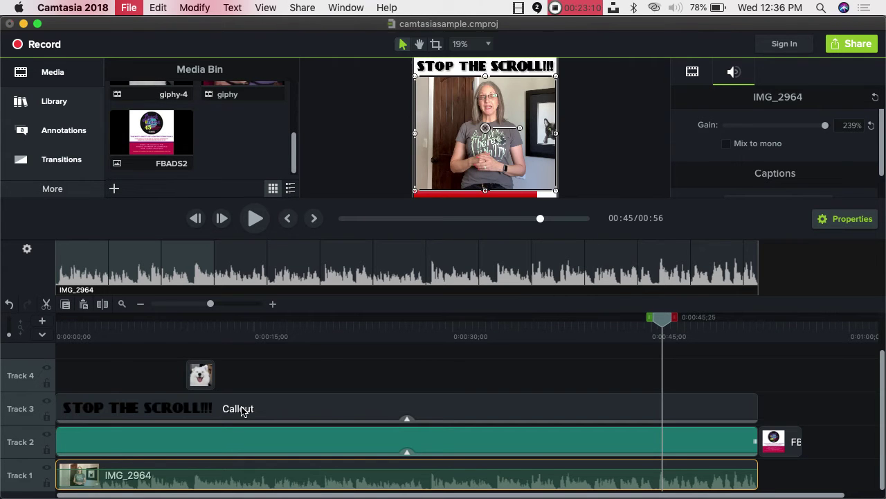
{"action": "left_click", "coordinate": [73, 8]}
{"action": "left_click", "coordinate": [77, 163]}
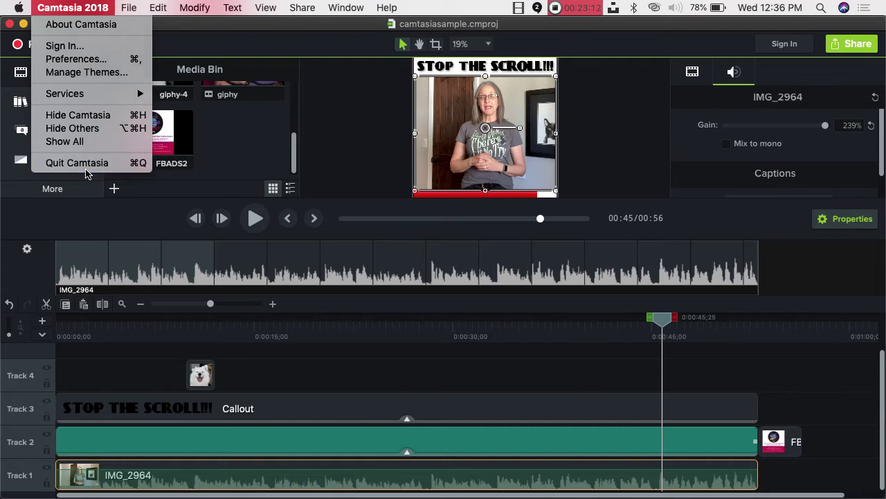
{"action": "left_click", "coordinate": [207, 42]}
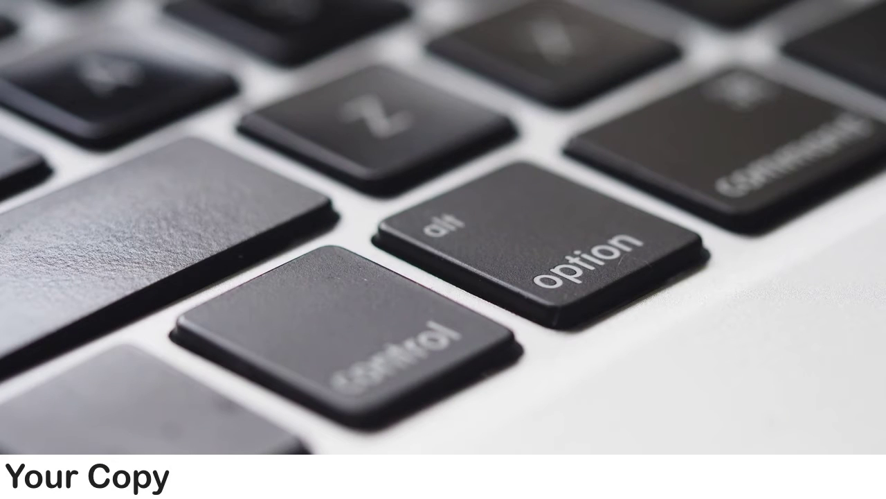